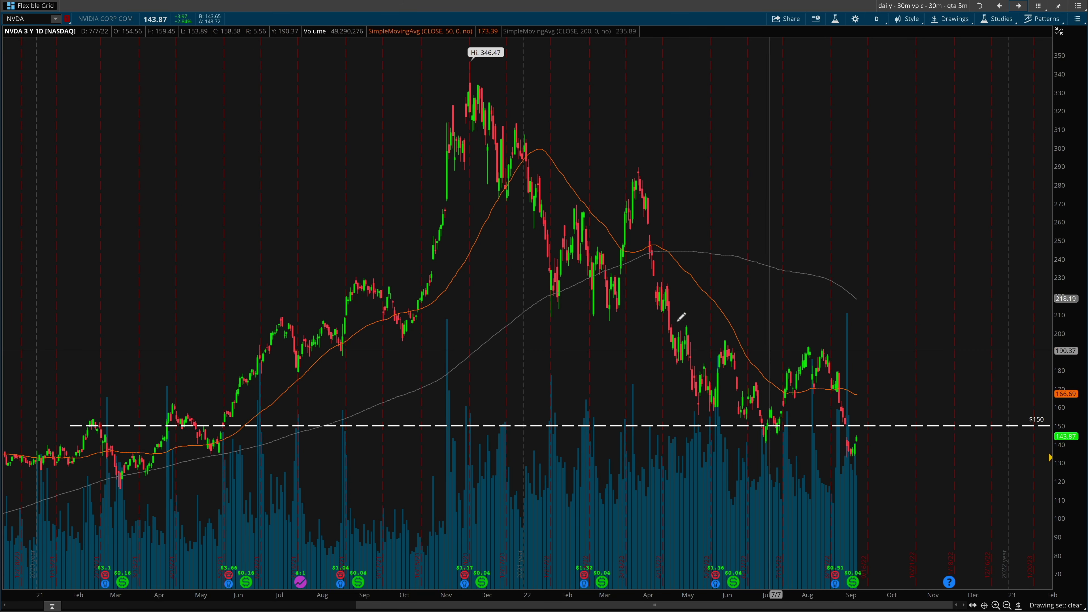
Circle the candles breaking $150, draw an arrow at the line's $150 label, clear the marks and mark the $150 level again
drag(32, 70, 58, 39)
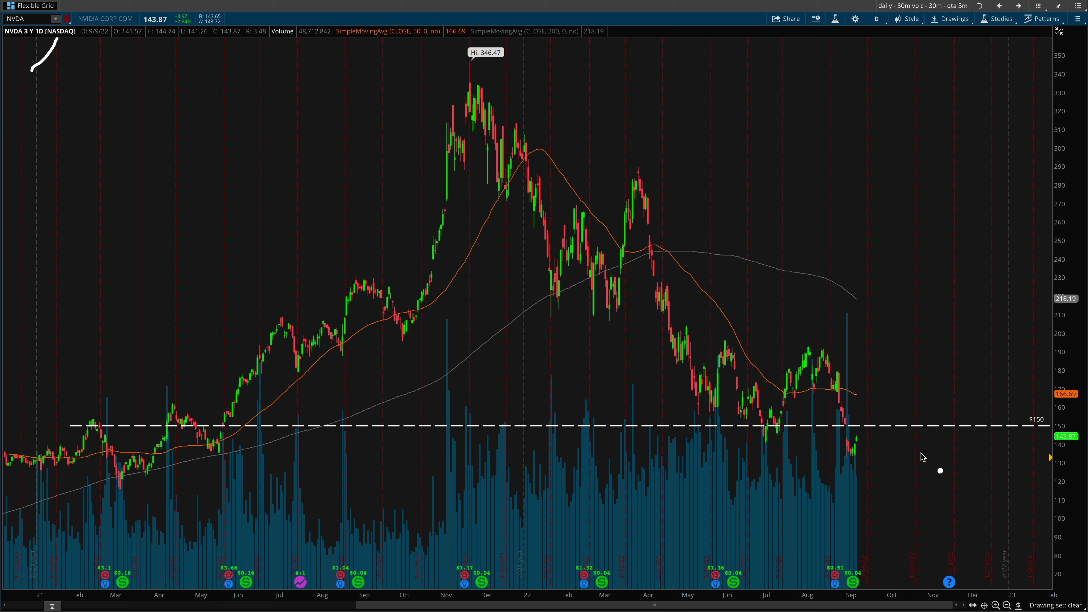
mouse_move(849, 414)
mouse_down()
mouse_move(844, 429)
mouse_move(848, 411)
mouse_up()
click(855, 438)
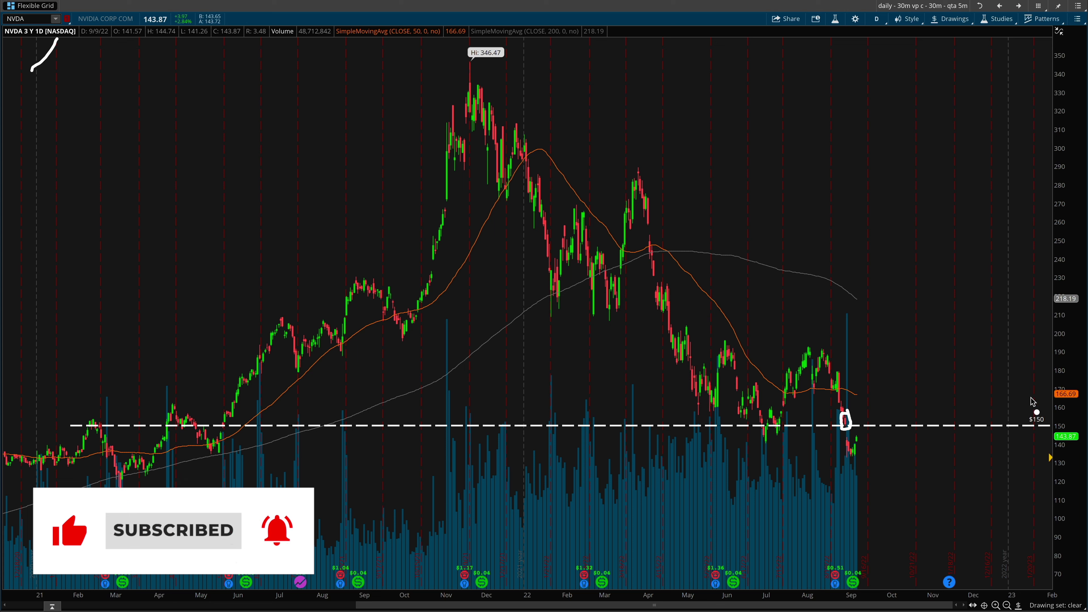
mouse_move(1032, 401)
mouse_down()
mouse_move(982, 420)
mouse_move(1031, 454)
mouse_up()
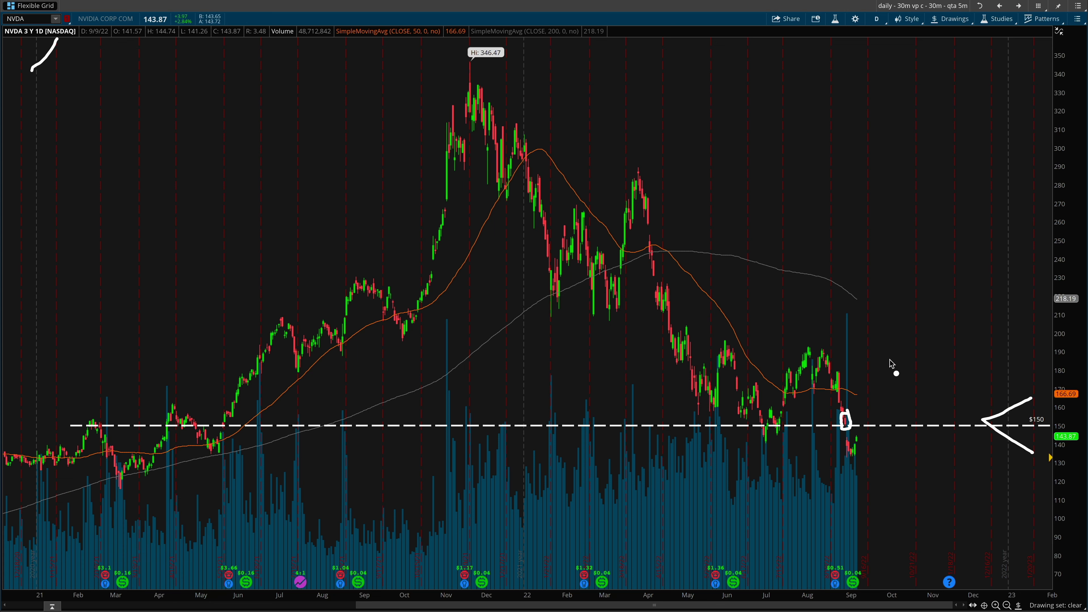
key(Escape)
key(ctrl+2)
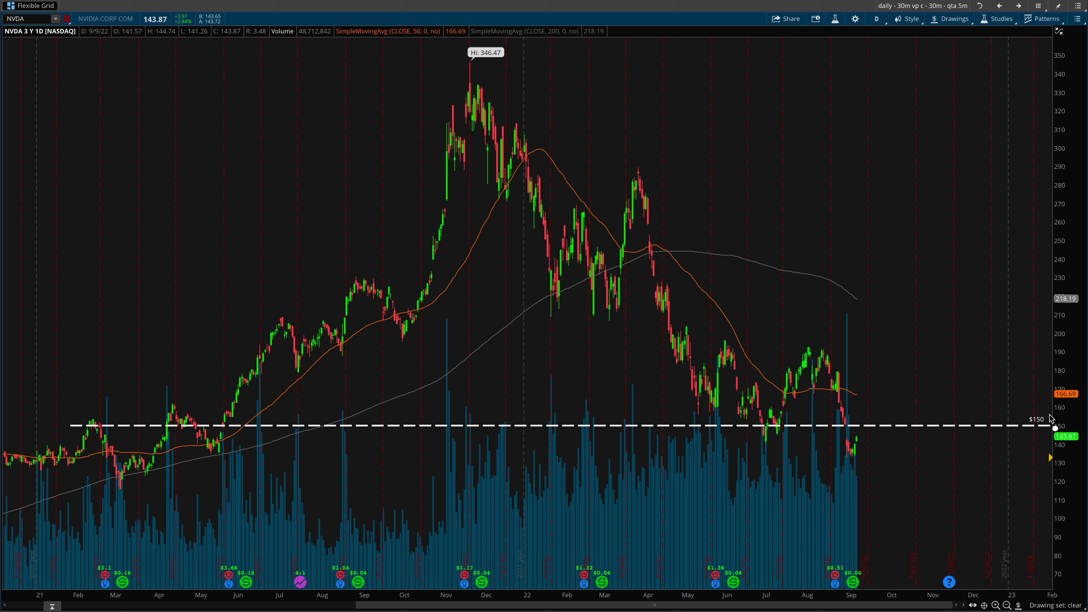
mouse_move(1047, 410)
mouse_down()
mouse_move(1019, 435)
mouse_move(1073, 444)
mouse_move(1042, 402)
mouse_move(1017, 434)
mouse_move(1054, 449)
mouse_up()
Sketch a white tent-shaped payoff curve over the daily NVDA chart with a vertical price line through its rising side
key(g)
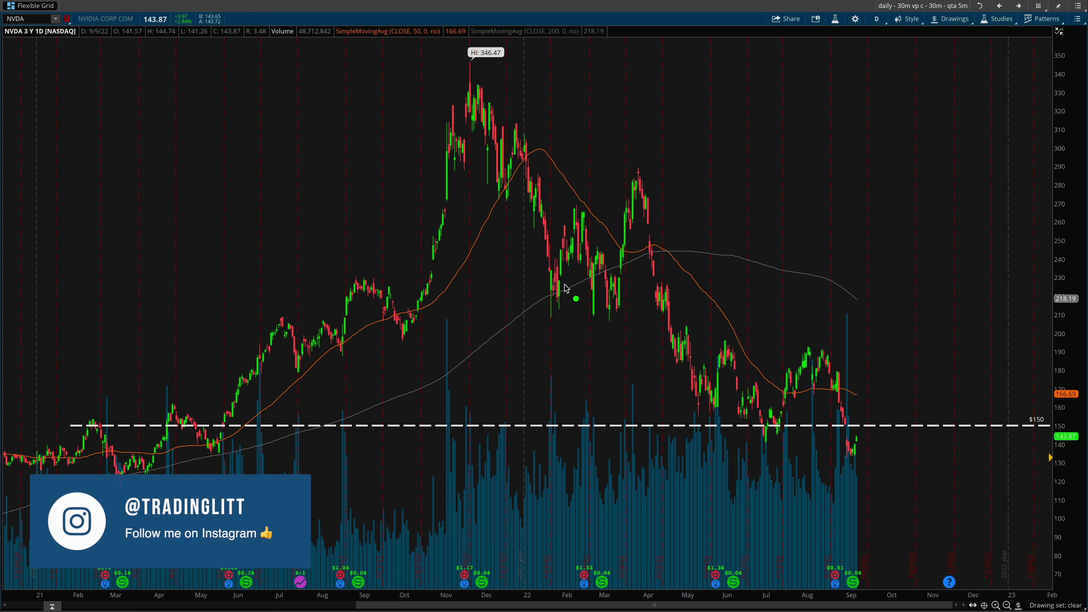
mouse_move(138, 300)
mouse_down()
mouse_move(311, 193)
mouse_move(357, 122)
mouse_move(524, 276)
mouse_move(577, 295)
mouse_up()
drag(230, 120, 232, 342)
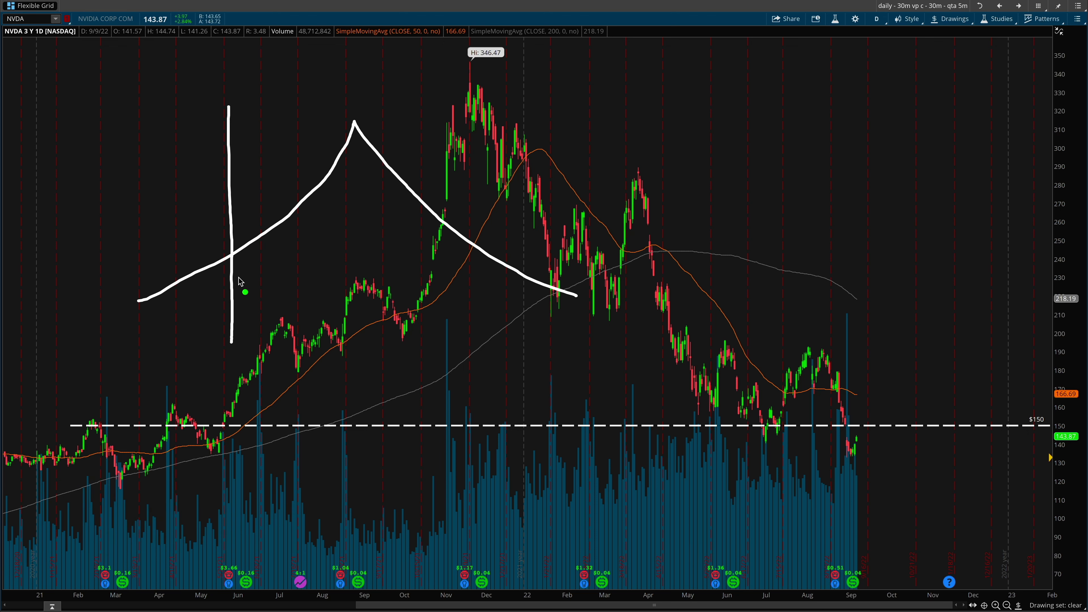
Add a long green arrow and a short red arrow from the sketch's price line, circle the sketch in green, and clear all marks
drag(237, 279, 519, 283)
mouse_move(502, 268)
mouse_down()
mouse_move(518, 284)
mouse_move(494, 299)
mouse_up()
drag(228, 280, 155, 283)
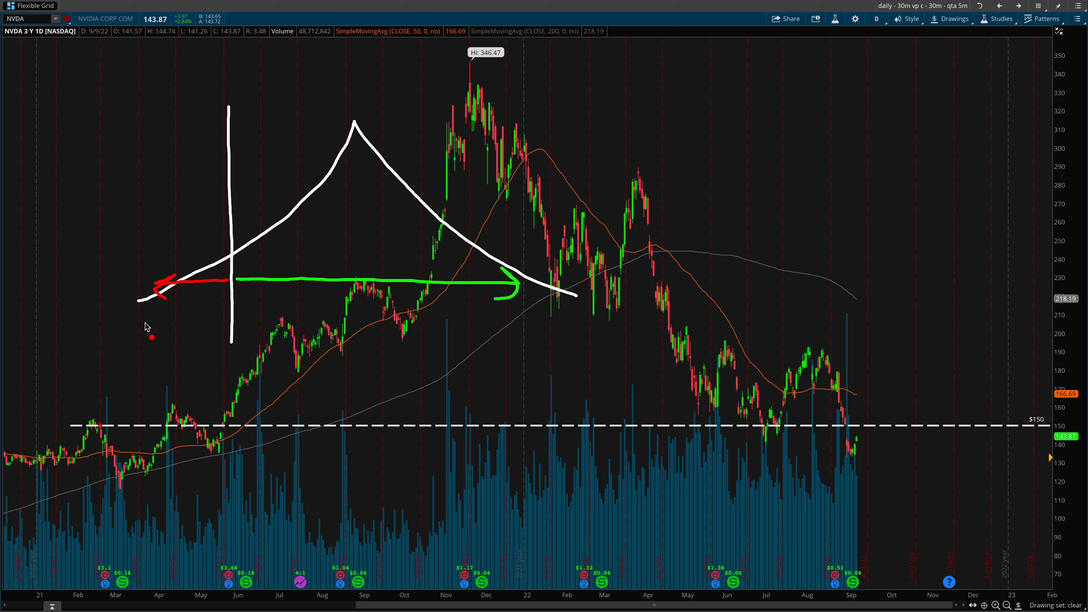
mouse_move(147, 326)
mouse_down()
mouse_move(150, 238)
mouse_move(246, 93)
mouse_move(476, 191)
mouse_move(530, 292)
mouse_move(341, 362)
mouse_move(184, 330)
mouse_move(145, 306)
mouse_up()
click(250, 352)
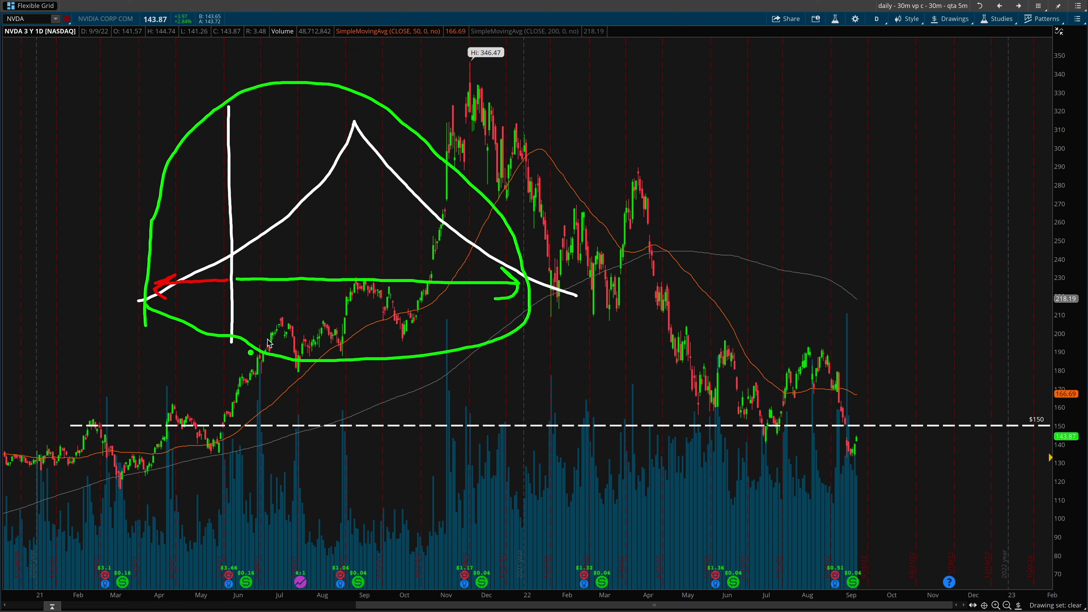
key(Escape)
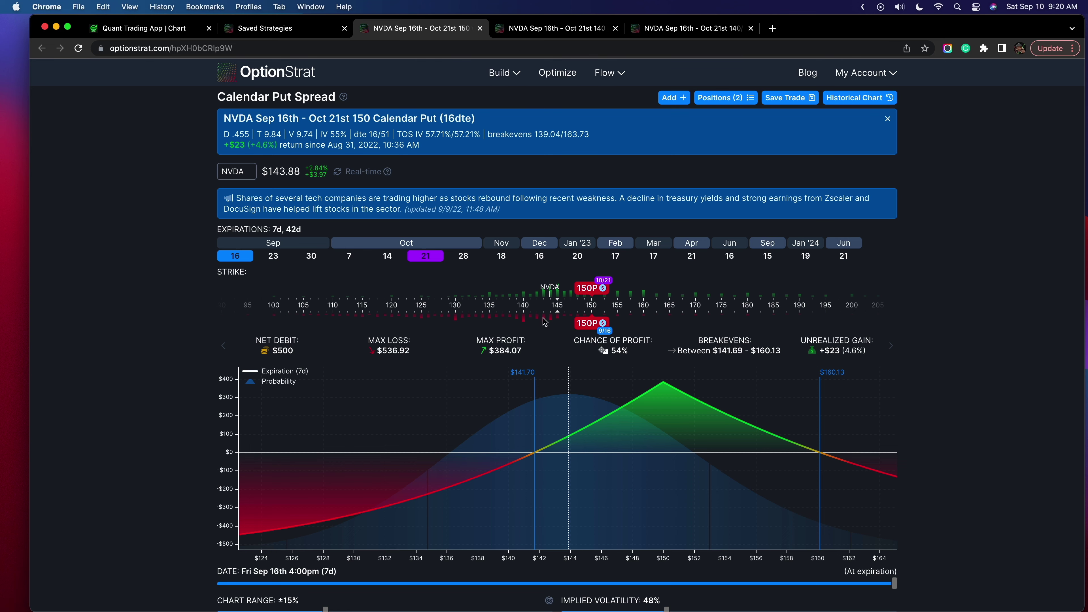
On the OptionStrat NVDA 150 calendar put graph, draw a green arrow toward the profit peak, circle the $150 price, mark the peak, and clear the marks
scroll(573, 403, down, 1)
scroll(573, 403, down, 1)
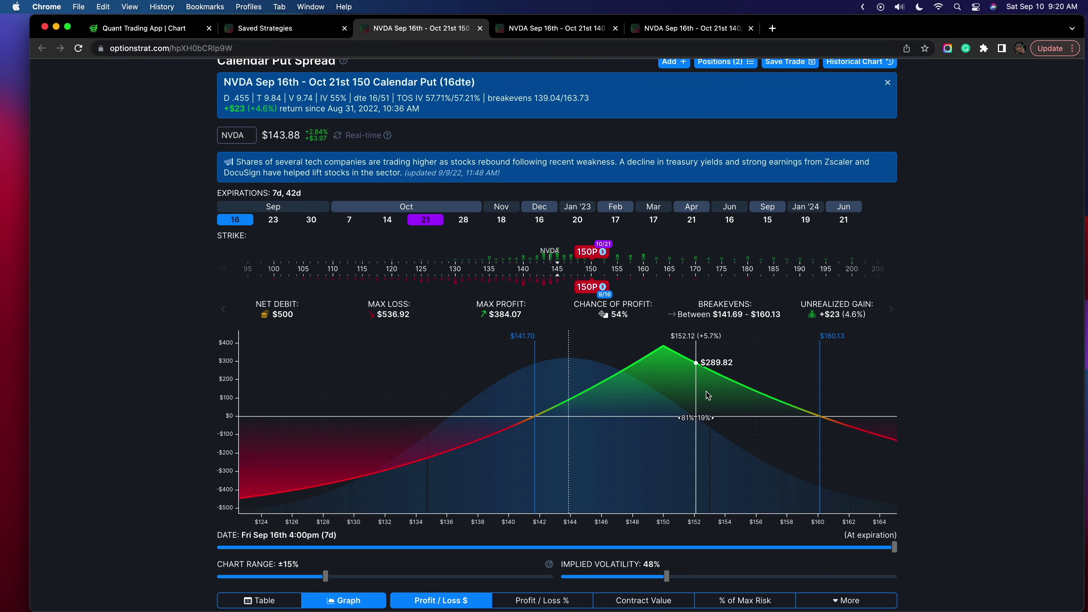
drag(576, 503, 554, 518)
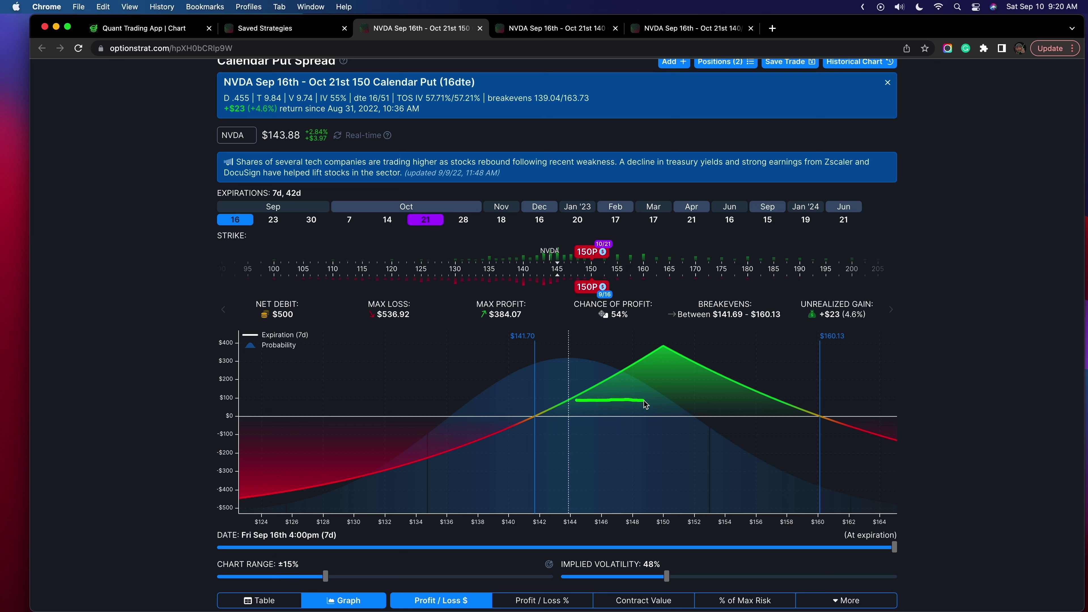
drag(669, 510, 652, 535)
drag(664, 335, 652, 358)
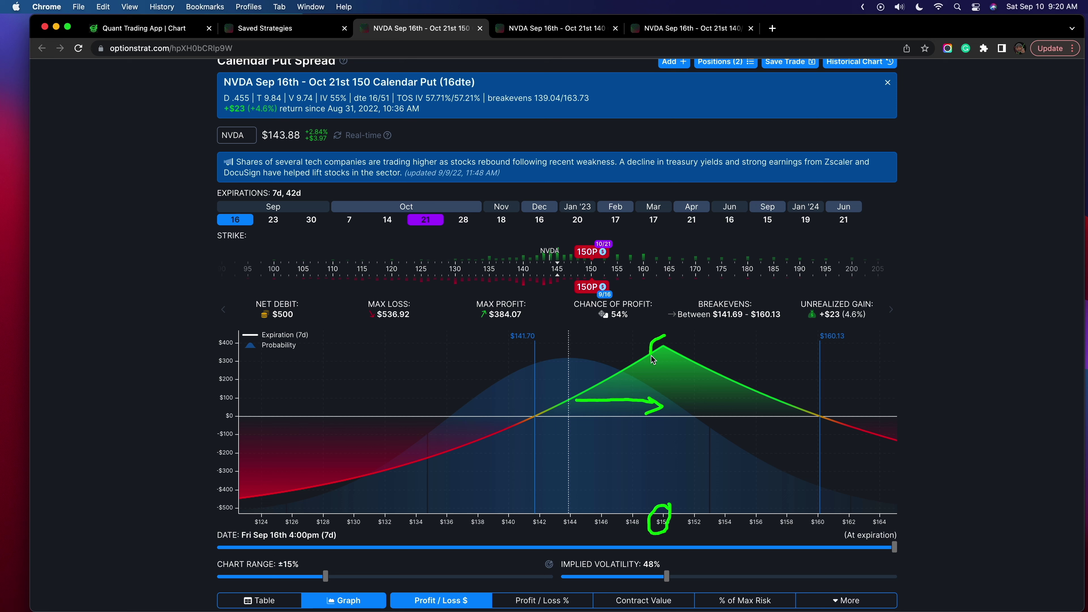
mouse_move(250, 207)
mouse_down()
mouse_move(260, 213)
mouse_move(243, 198)
mouse_up()
key(Delete)
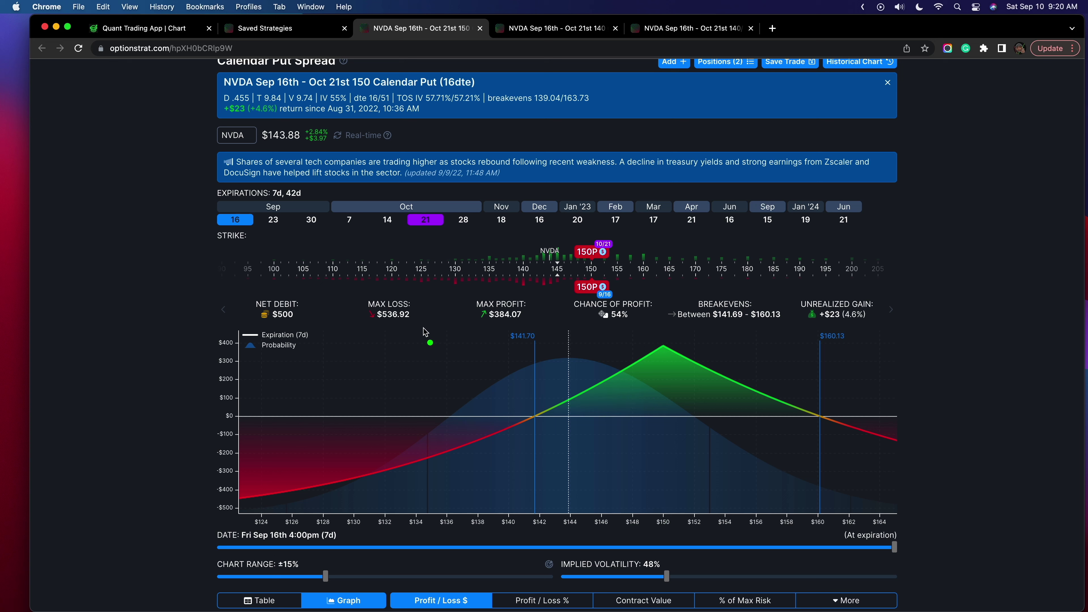
Circle the two 150P legs and the Sep 16 and Oct 21 expirations in green, and clear the marks
mouse_move(585, 230)
mouse_down()
mouse_move(643, 328)
mouse_move(566, 235)
mouse_up()
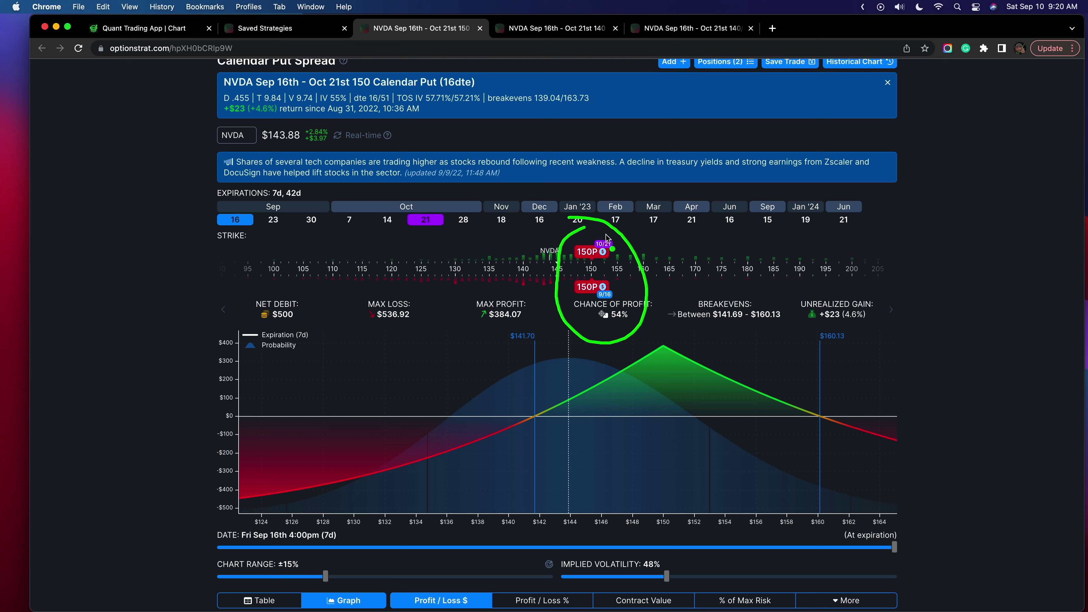
mouse_move(588, 279)
mouse_down()
mouse_move(598, 300)
mouse_move(612, 279)
mouse_up()
mouse_move(240, 209)
mouse_down()
mouse_move(226, 235)
mouse_move(256, 227)
mouse_up()
mouse_move(612, 242)
mouse_down()
mouse_move(574, 261)
mouse_move(604, 251)
mouse_up()
mouse_move(443, 213)
mouse_down()
mouse_move(433, 211)
mouse_move(423, 242)
mouse_move(441, 202)
mouse_up()
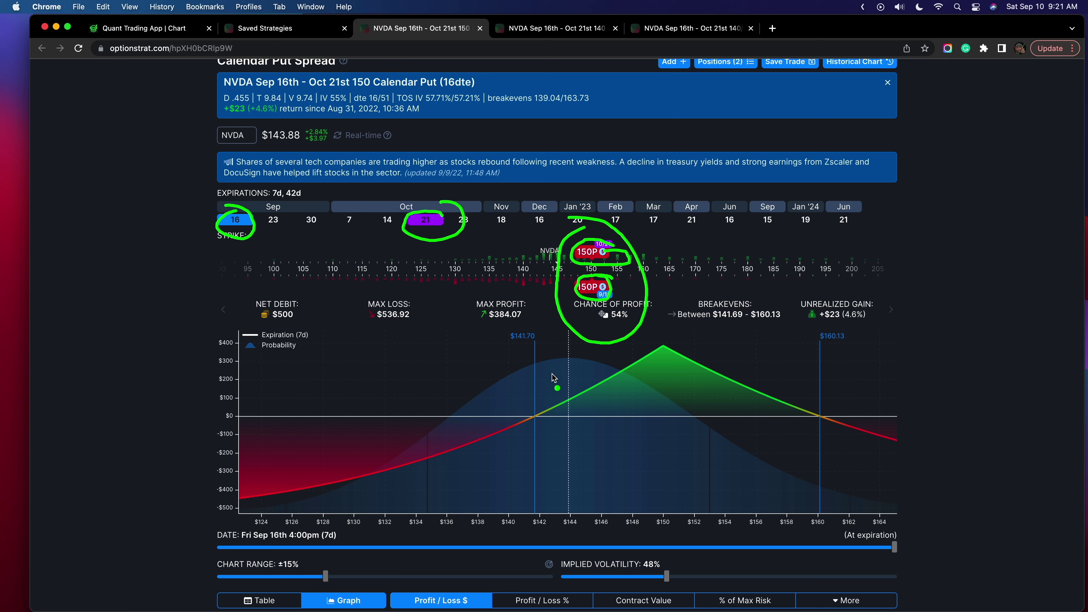
key(Escape)
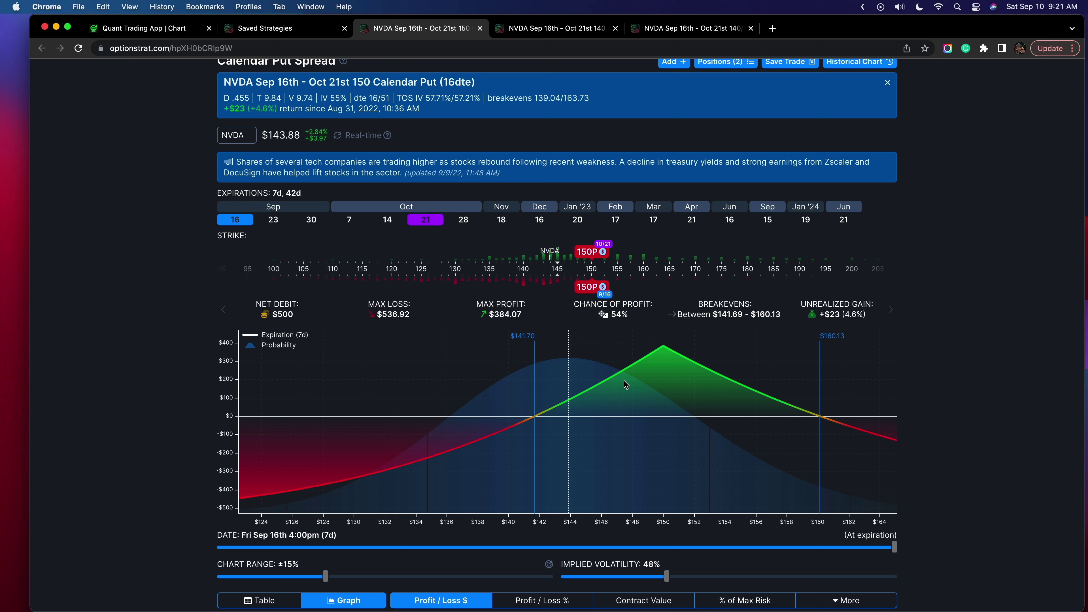
Show the calendar spread's Greeks and circle its theta and vega values
scroll(539, 317, right, 5)
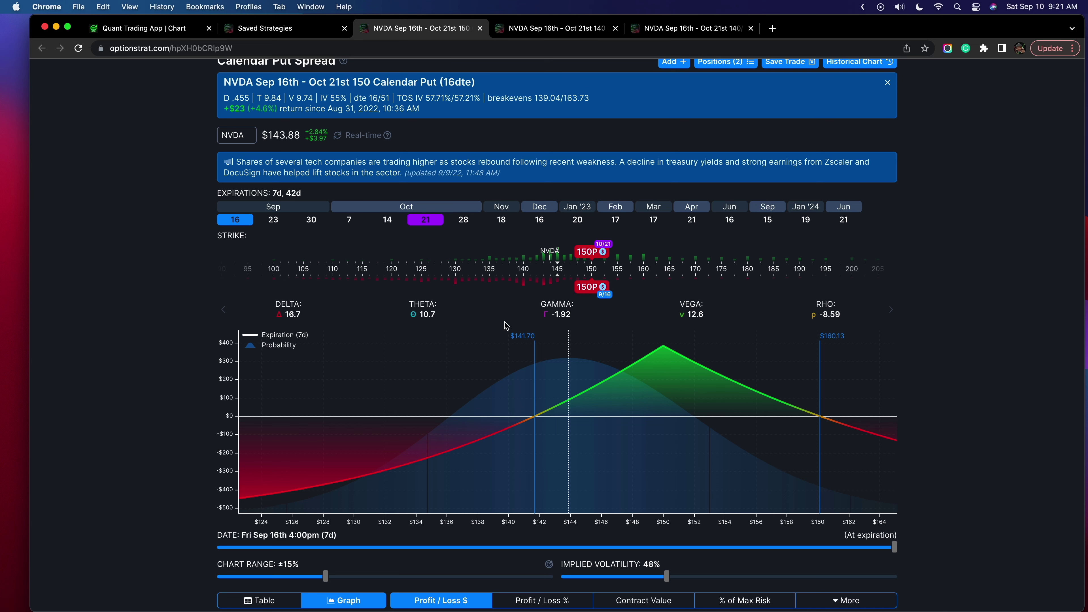
mouse_move(430, 283)
mouse_down()
mouse_move(454, 324)
mouse_move(387, 285)
mouse_up()
mouse_move(714, 296)
mouse_down()
mouse_move(793, 314)
mouse_move(714, 294)
mouse_up()
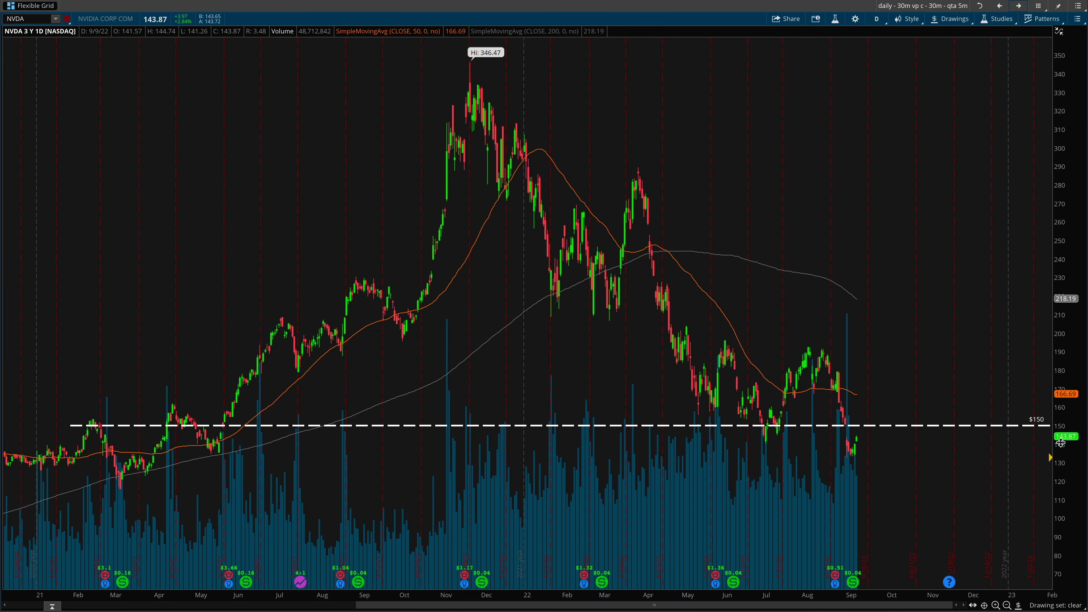
Back on the thinkorswim NVDA daily chart, shift the price scale and mark the September drop through $150 and the $150 label
drag(1061, 444, 1062, 398)
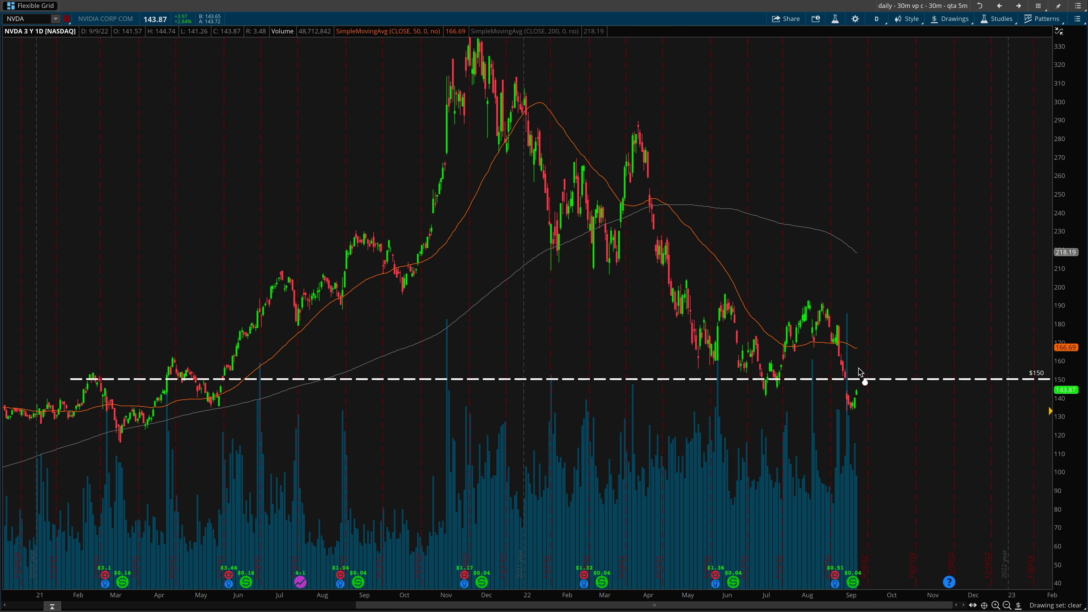
drag(831, 379, 869, 389)
mouse_move(1026, 358)
mouse_down()
mouse_move(1067, 374)
mouse_move(1046, 364)
mouse_up()
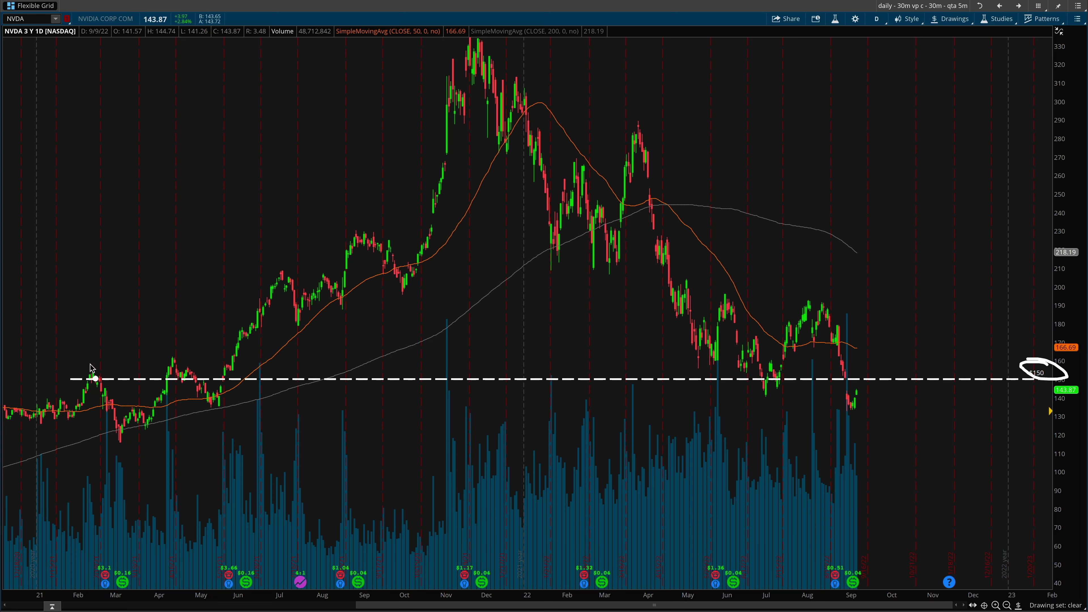
Underline the earlier touches of the $150 line in February, April to May and July, and clear the marks
drag(79, 372, 107, 374)
drag(187, 382, 218, 381)
drag(740, 377, 790, 374)
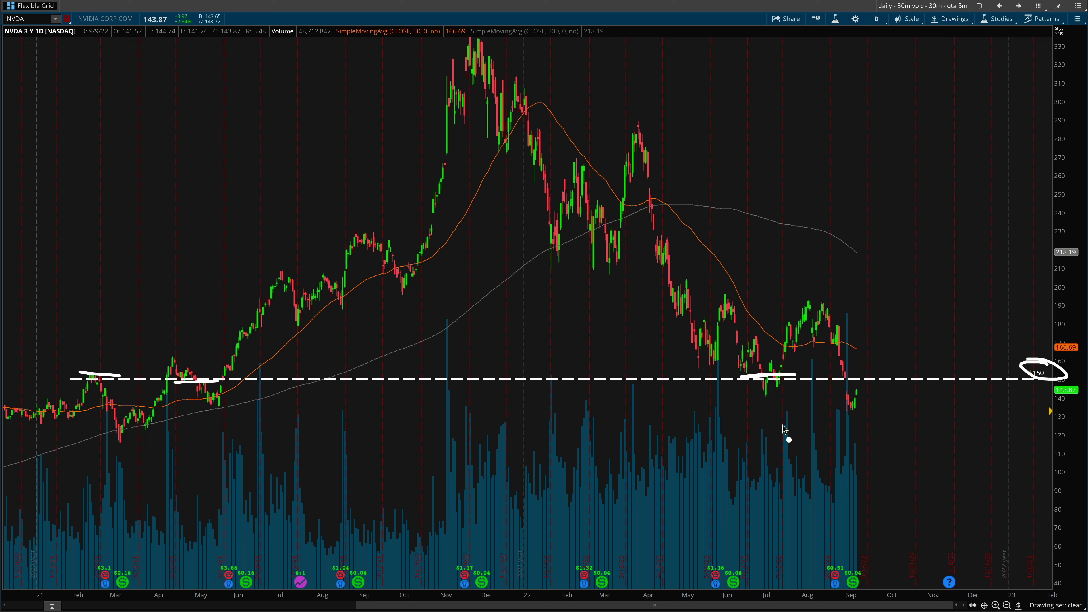
key(Escape)
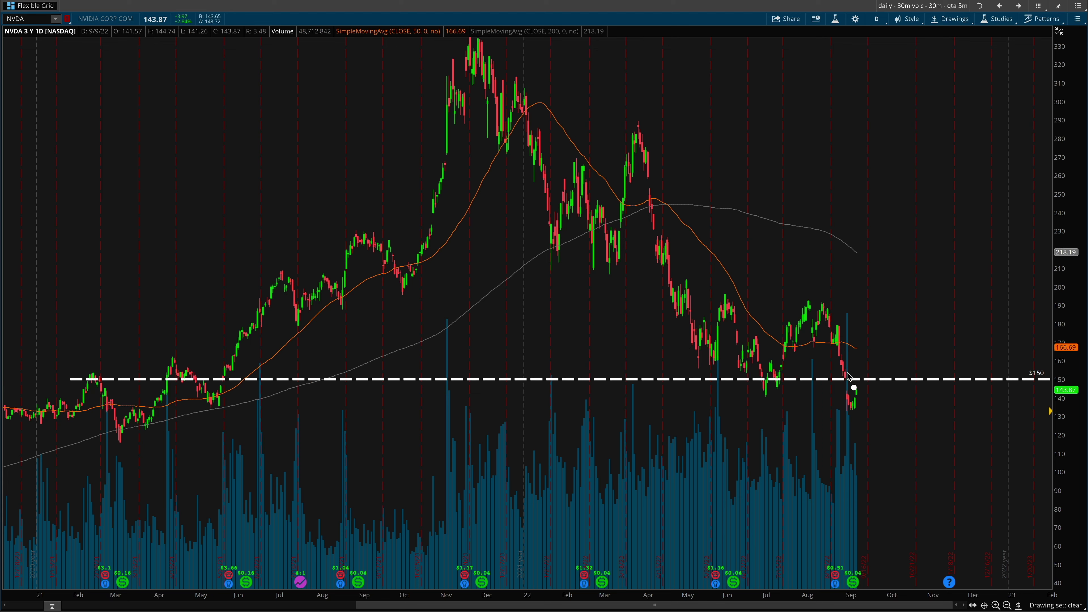
key(Escape)
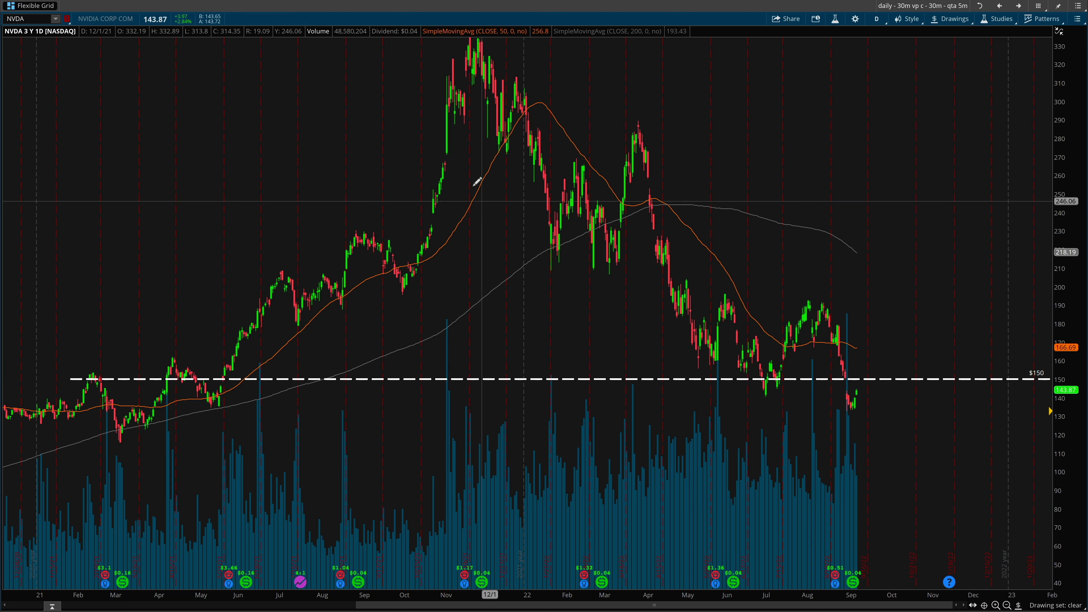
Zoom the daily chart to the June to September candles around $150 and mark the gap down below the line
drag(389, 105, 1084, 608)
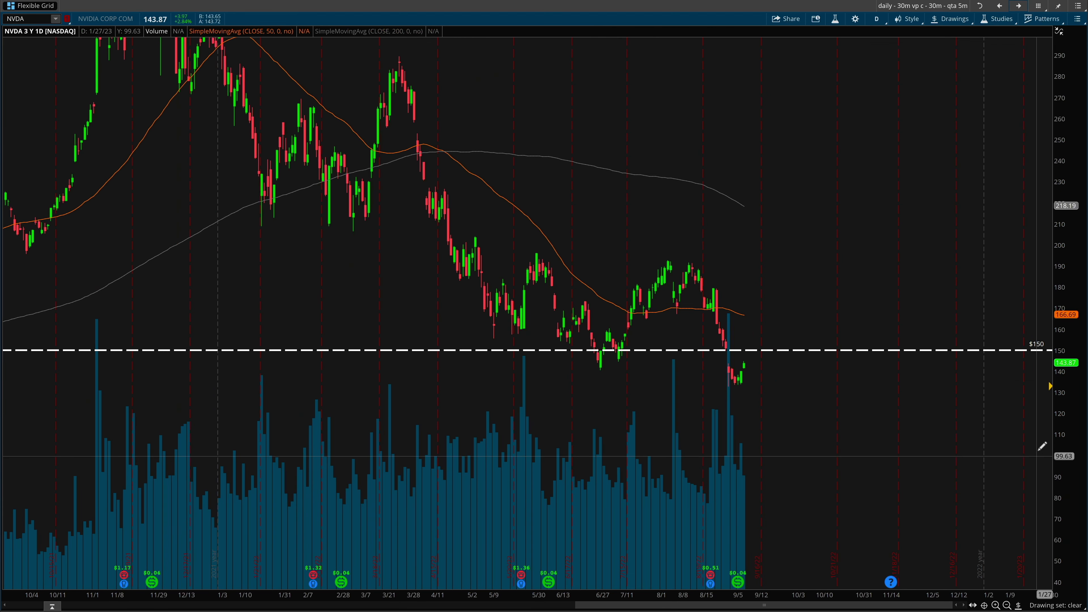
drag(1063, 463, 1064, 442)
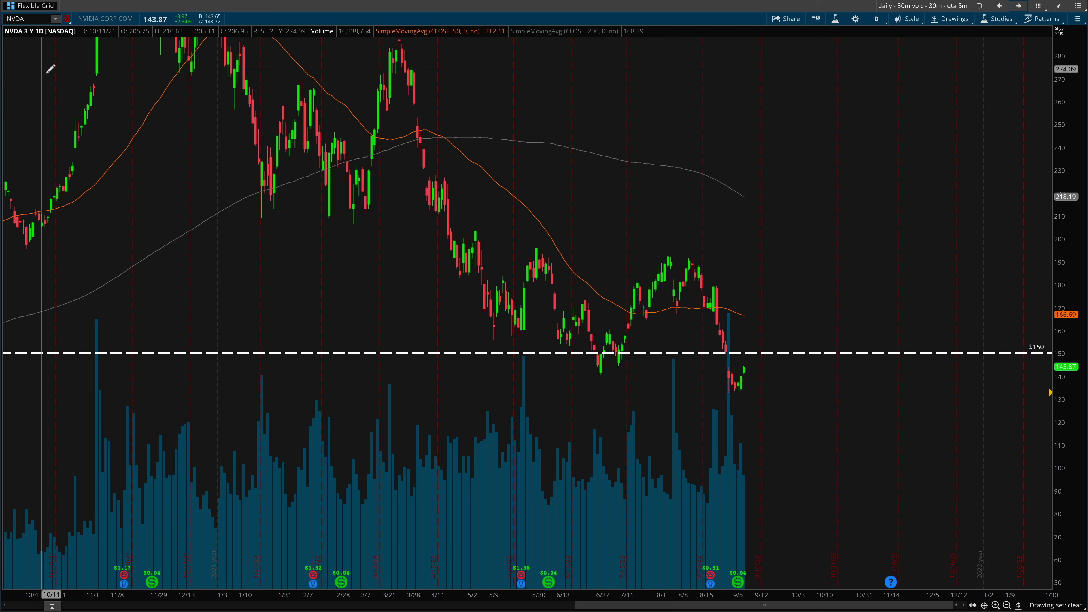
drag(541, 148, 857, 300)
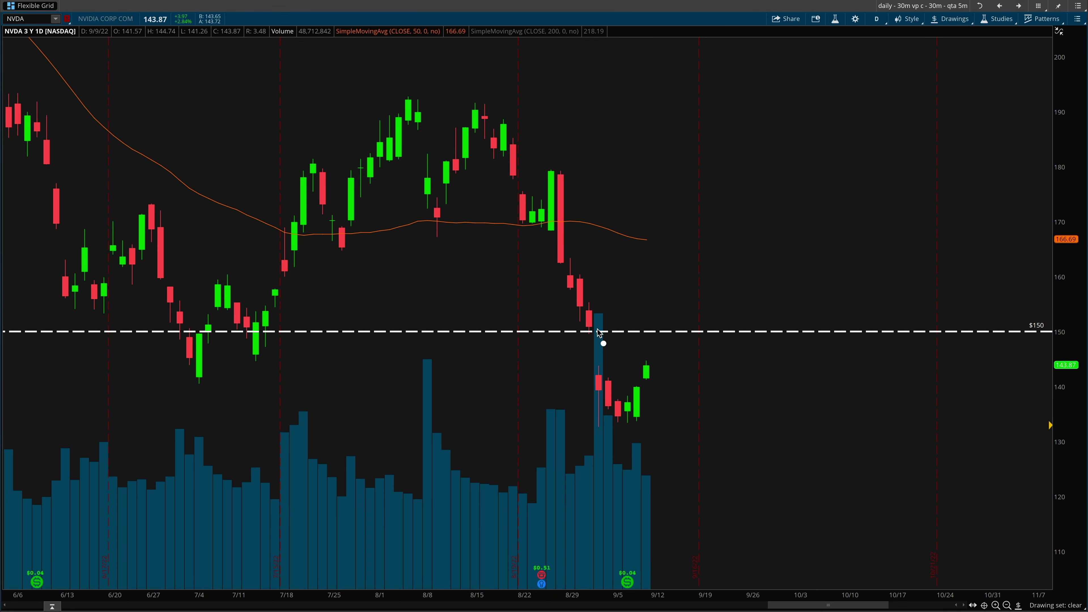
mouse_move(606, 317)
mouse_down()
mouse_move(591, 338)
mouse_move(606, 342)
mouse_move(569, 384)
mouse_up()
click(628, 408)
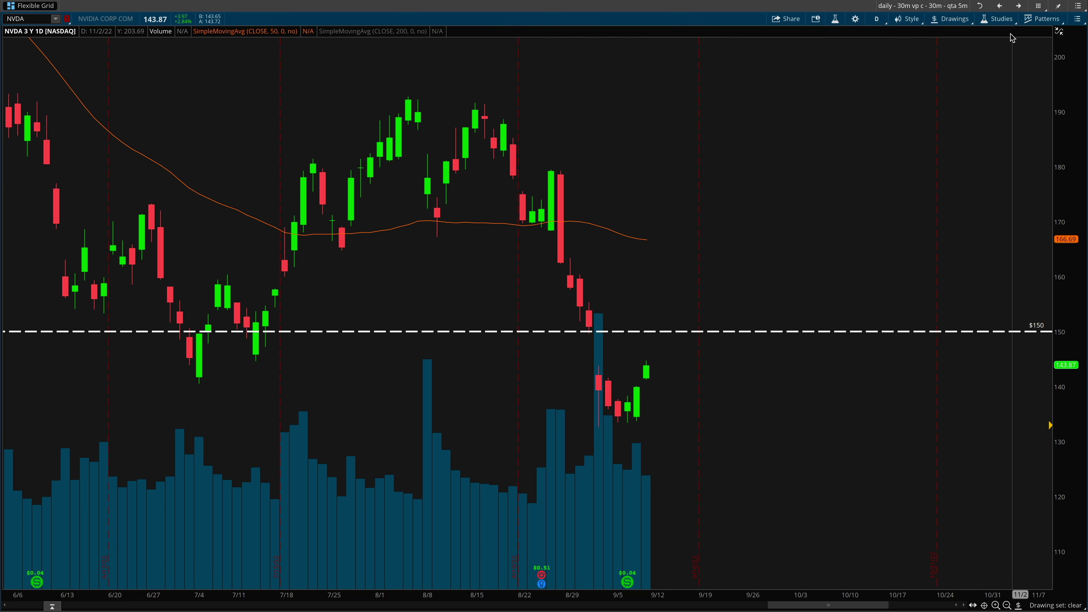
Load the 15-minute NVDA chart, mark the support at $150, draw arrows down through the gap to Thursday's low, and clear the marks
click(1000, 6)
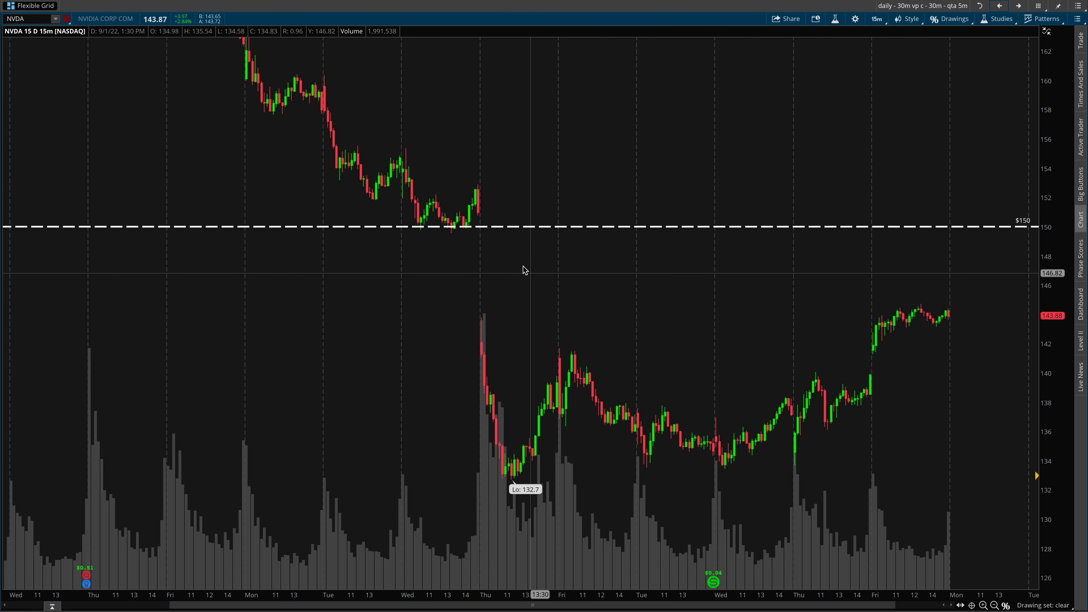
key(ctrl+a)
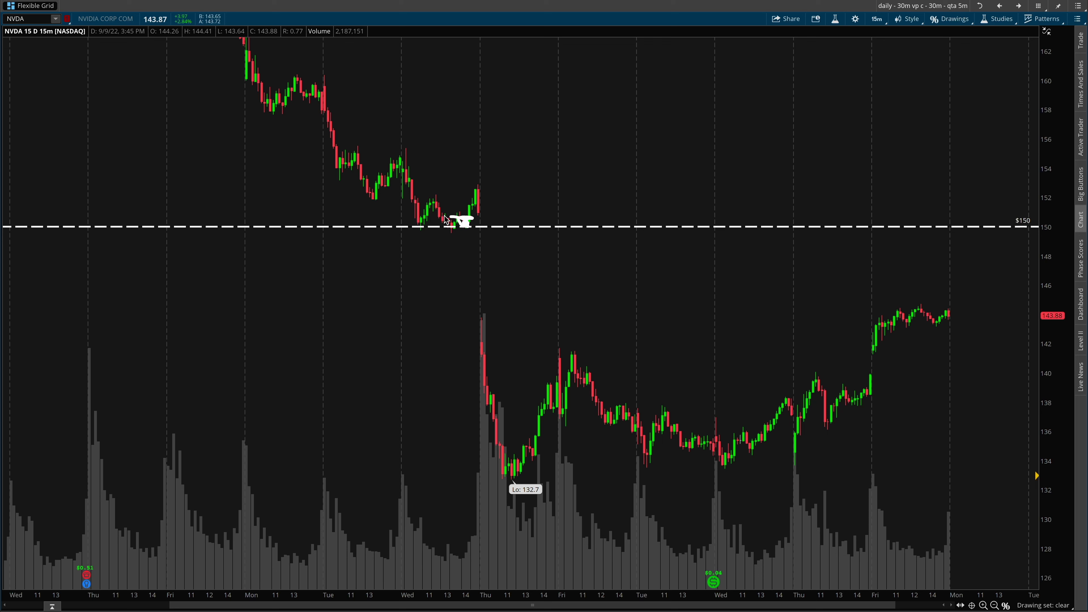
mouse_move(444, 215)
mouse_down()
mouse_move(473, 219)
mouse_move(457, 218)
mouse_move(496, 450)
mouse_move(510, 483)
mouse_move(519, 472)
mouse_up()
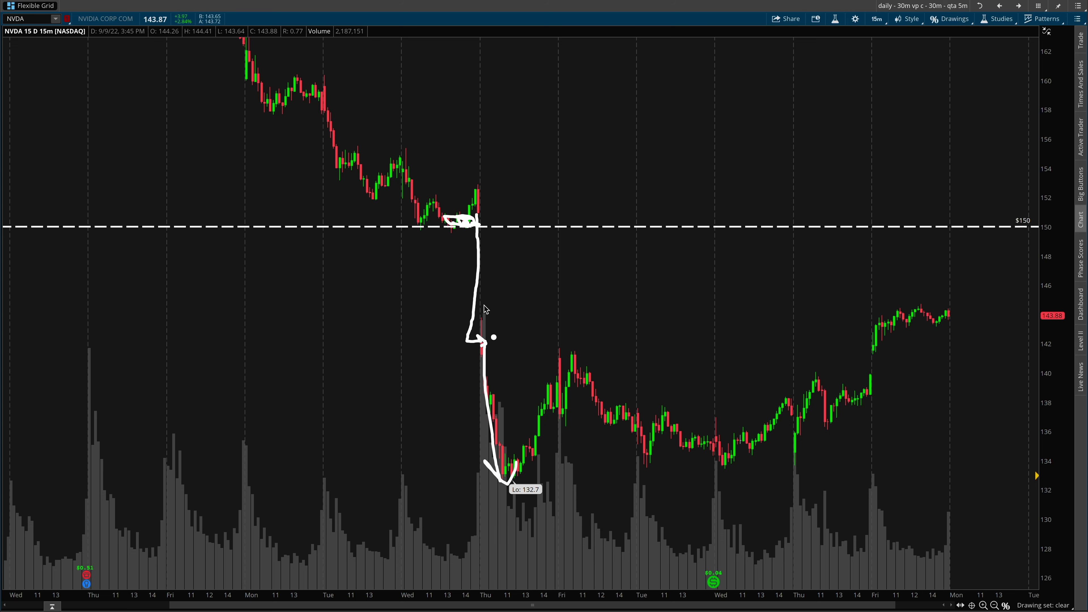
key(Escape)
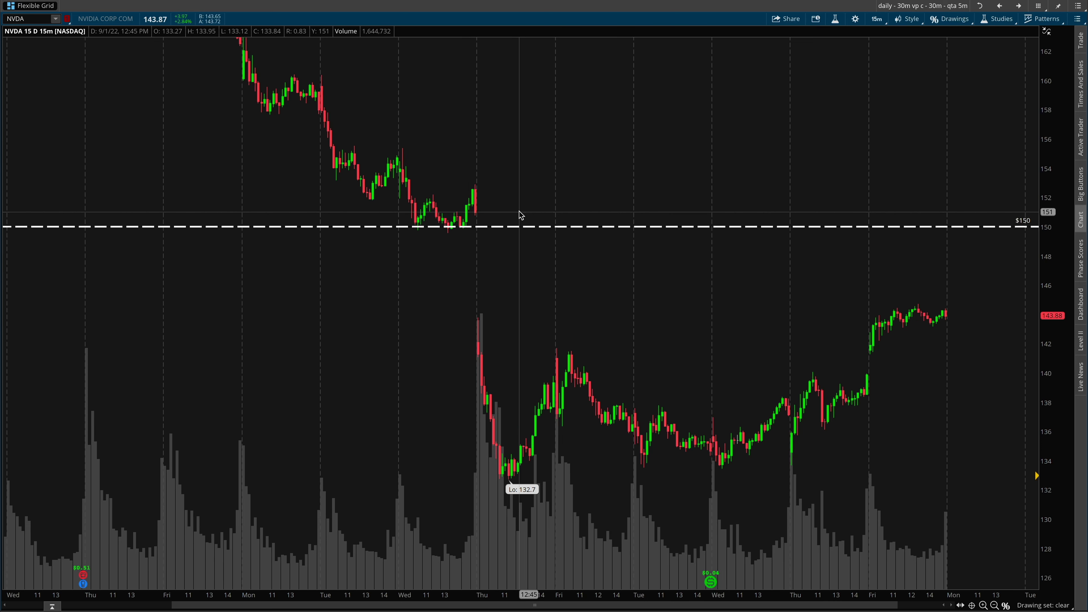
Measure the price drop from Wednesday's last candle just above $150 to Thursday's low
middle_click(520, 213)
click(534, 249)
click(473, 212)
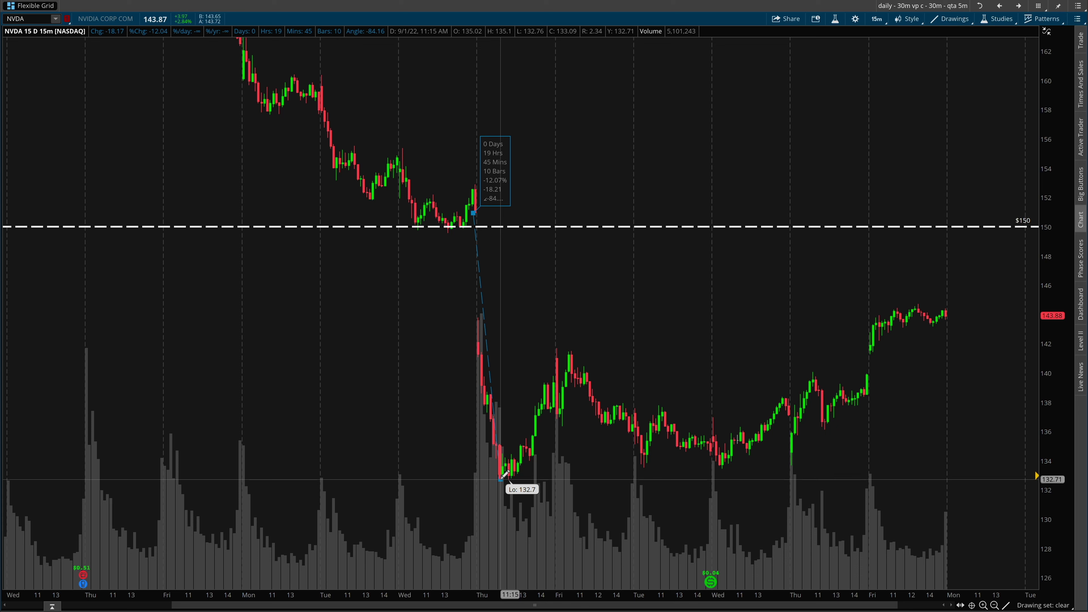
key(Escape)
Circle Thursday's low, Wednesday's consolidation at the $150 line and Tuesday's late candles near $153
mouse_move(543, 402)
mouse_down()
mouse_move(491, 461)
mouse_move(514, 407)
mouse_up()
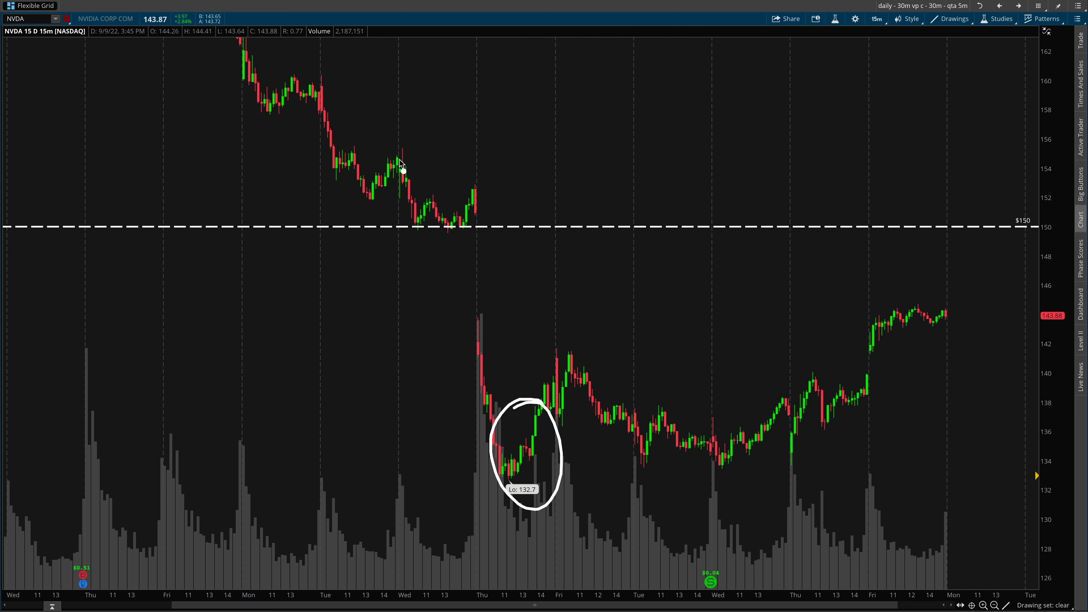
mouse_move(461, 161)
mouse_down()
mouse_move(400, 195)
mouse_move(463, 172)
mouse_up()
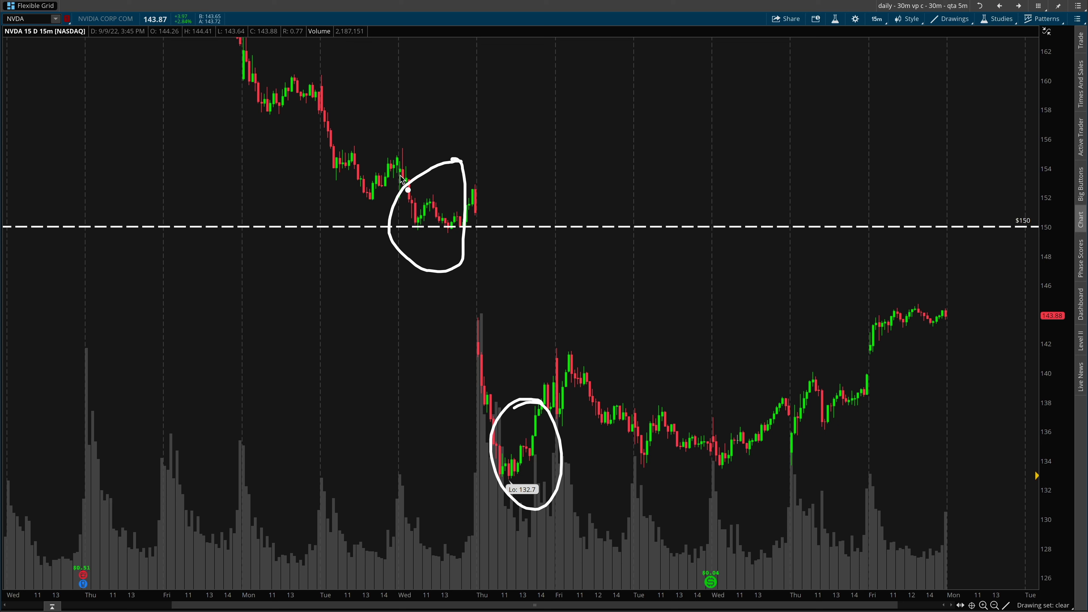
mouse_move(400, 174)
mouse_down()
mouse_move(396, 191)
mouse_move(369, 190)
mouse_up()
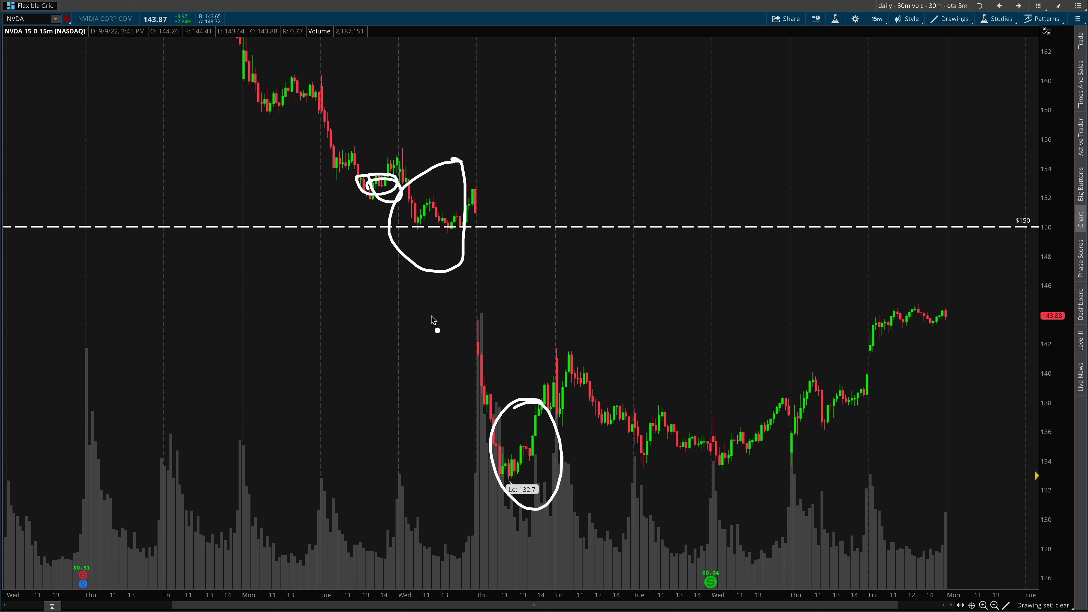
Circle Wednesday's consolidation at the $150 line on a cleared chart and draw an arrow down from it to Thursday's gap-down open
mouse_move(469, 175)
mouse_down()
mouse_move(417, 195)
mouse_move(441, 234)
mouse_move(467, 200)
mouse_up()
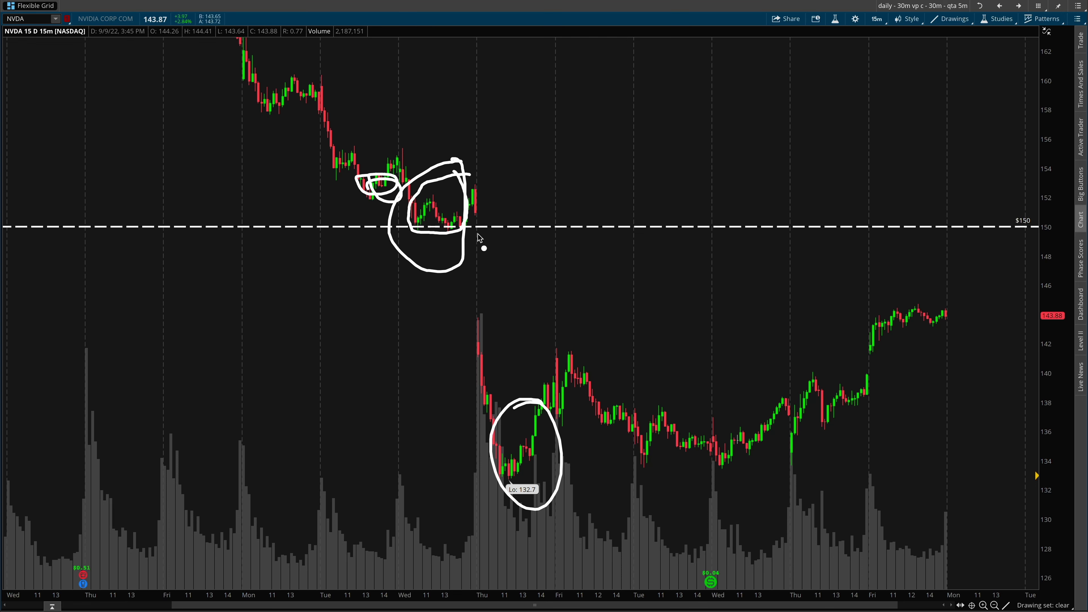
key(Escape)
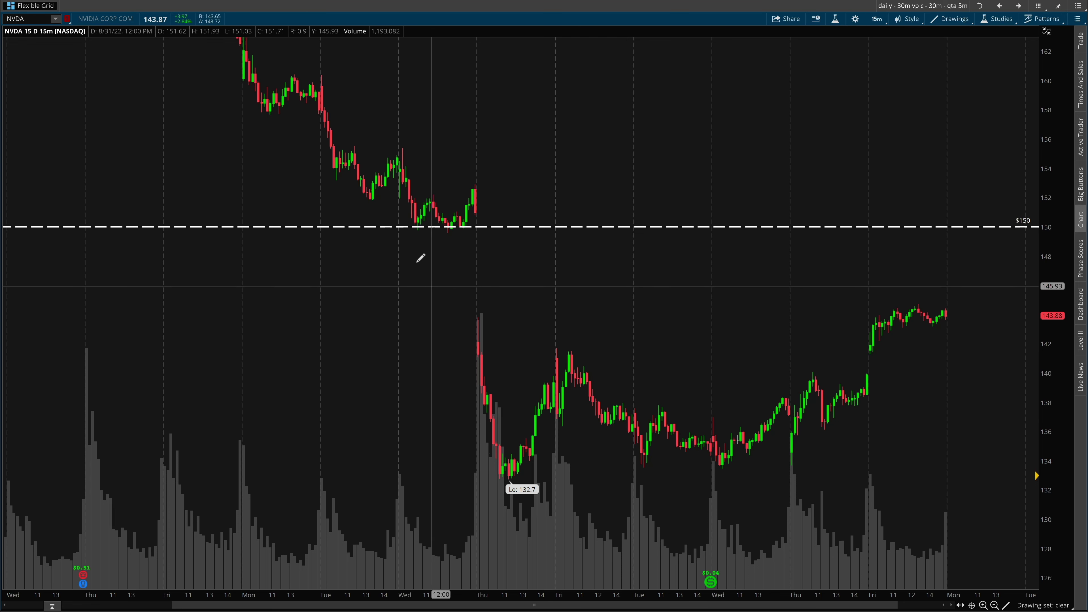
key(ctrl+a)
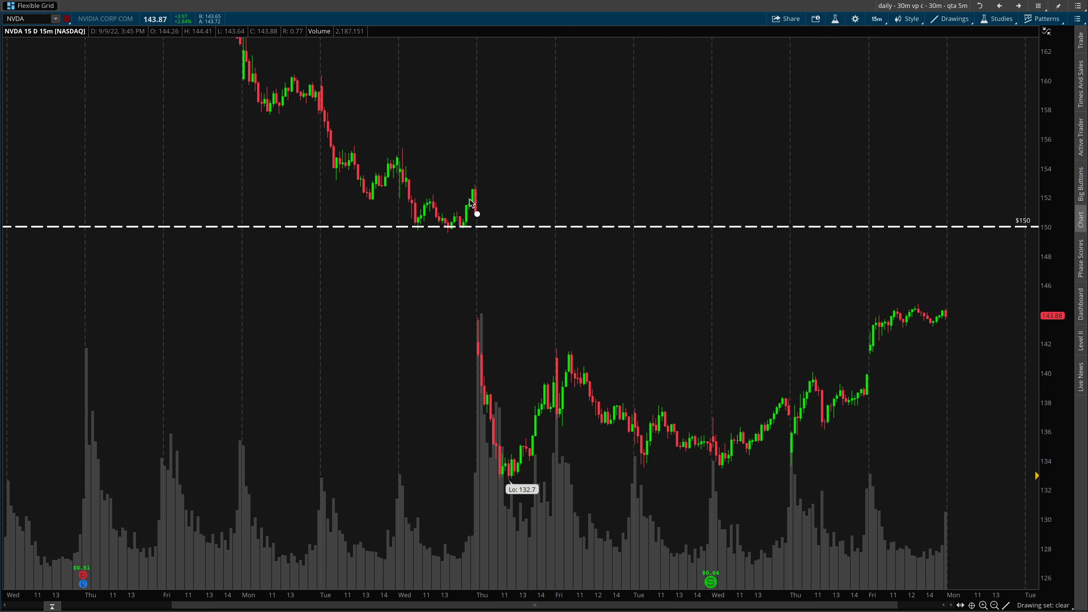
drag(452, 197, 444, 181)
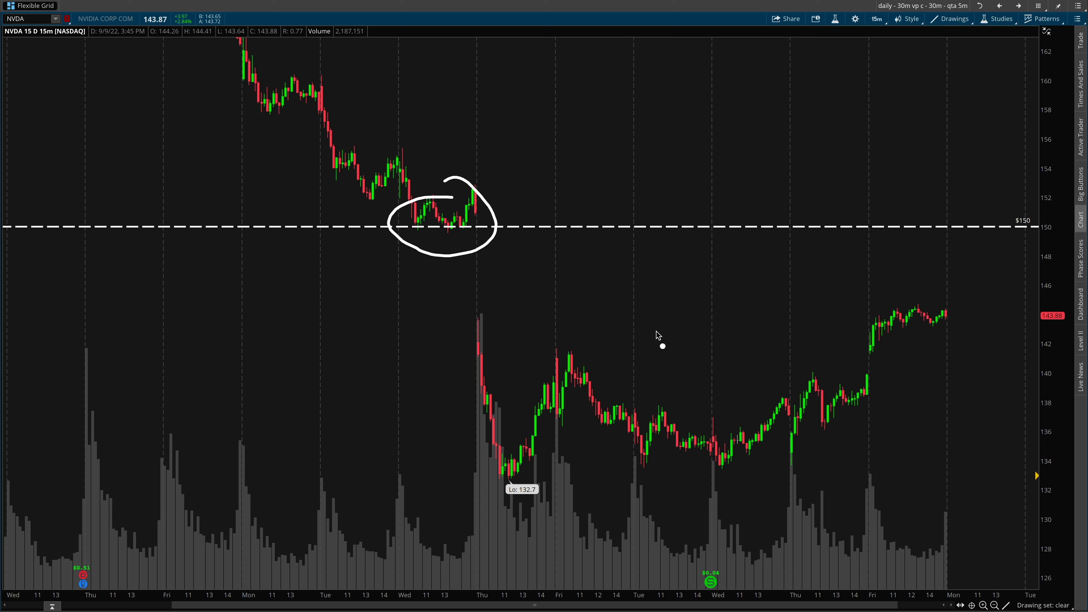
mouse_move(474, 225)
mouse_down()
mouse_move(420, 337)
mouse_move(462, 346)
mouse_move(449, 358)
mouse_up()
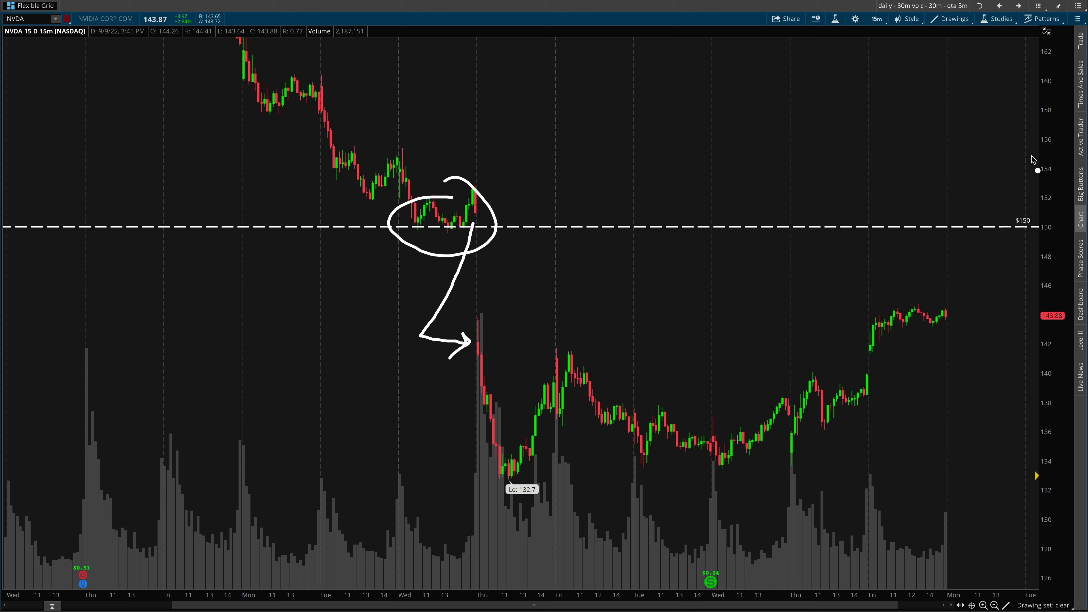
Sketch payoff tents peaking at $150 and near $140, with a horizontal line at about $141 and a vertical line spanning both tents
mouse_move(1041, 118)
mouse_down()
mouse_move(869, 219)
mouse_move(1036, 358)
mouse_move(707, 359)
mouse_up()
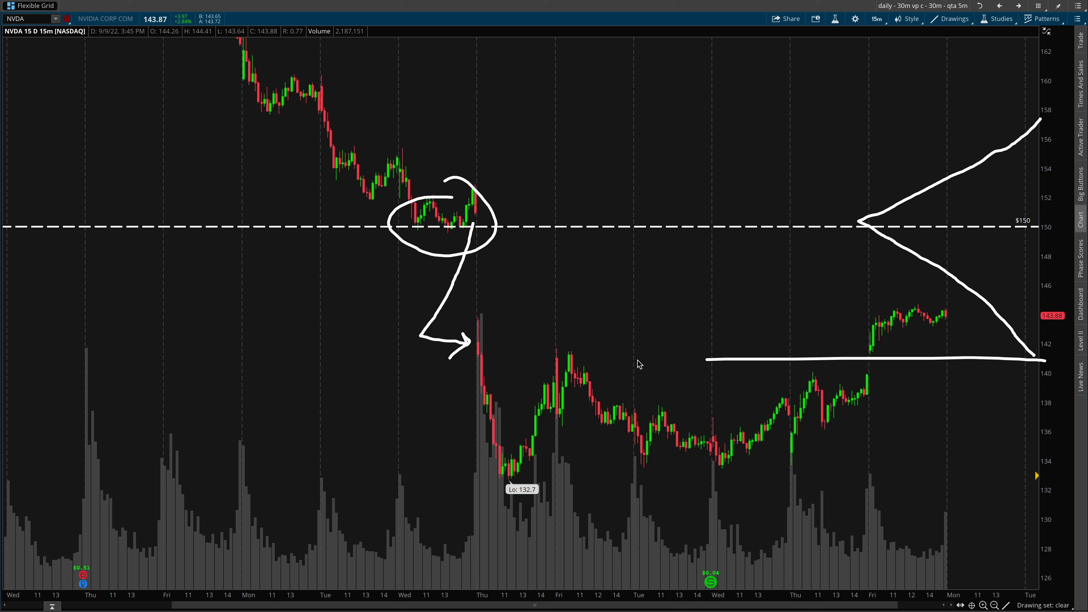
drag(638, 364, 387, 363)
mouse_move(1040, 305)
mouse_down()
mouse_move(1024, 326)
mouse_move(904, 383)
mouse_move(862, 381)
mouse_move(953, 434)
mouse_move(1042, 510)
mouse_up()
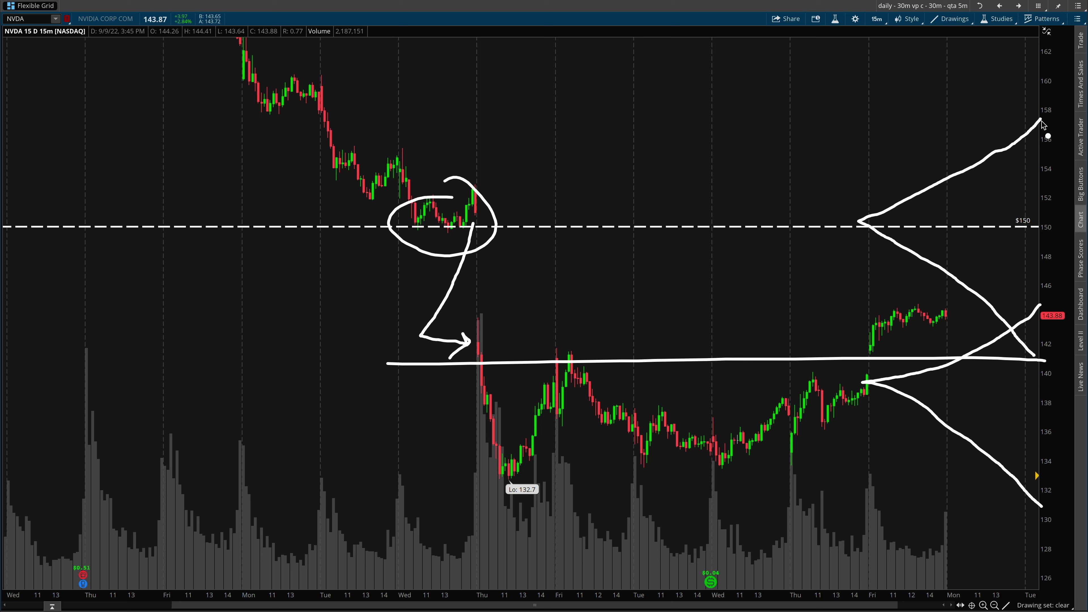
mouse_move(1045, 118)
mouse_down()
mouse_move(862, 120)
mouse_move(863, 513)
mouse_move(940, 525)
mouse_move(1051, 521)
mouse_up()
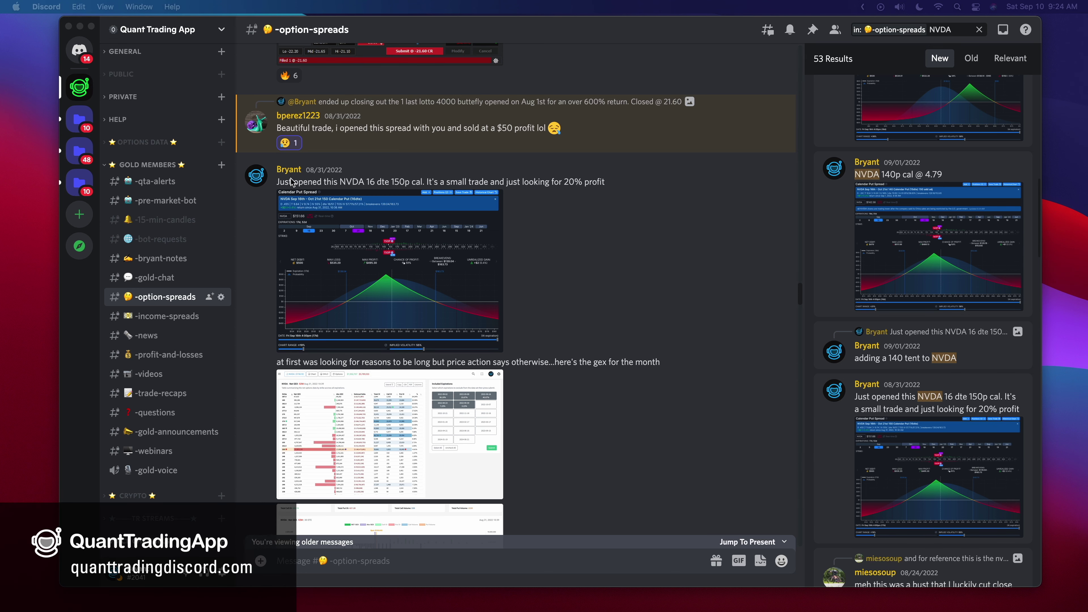
Review the NVDA 150p calendar post in Discord's option-spreads channel and mark a path up from Wednesday's $150 support on the 15-minute chart
scroll(338, 169, down, 1)
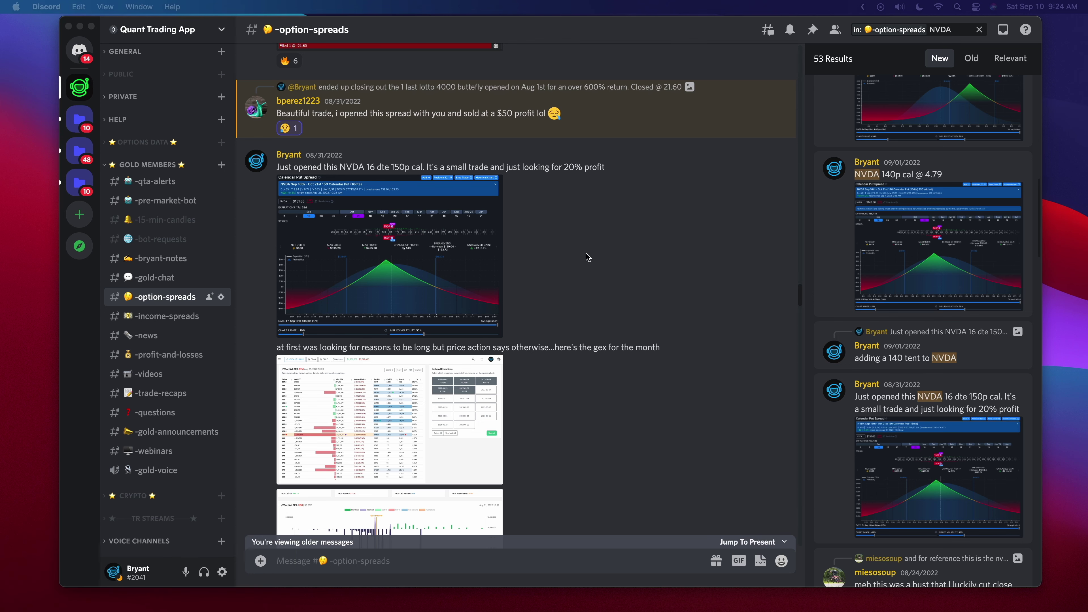
scroll(557, 300, down, 1)
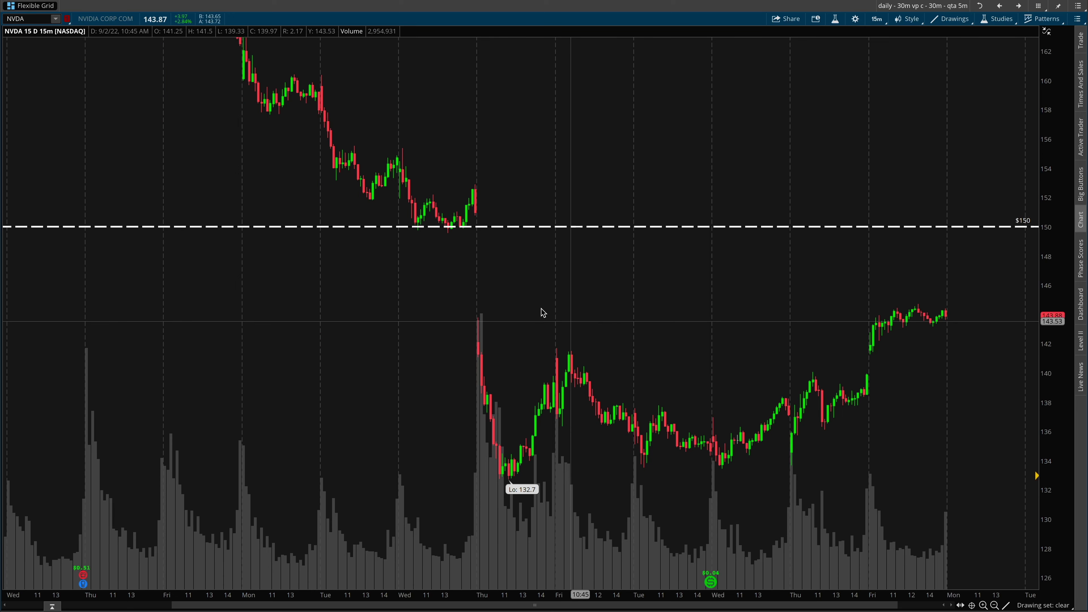
mouse_move(398, 223)
mouse_down()
mouse_move(447, 221)
mouse_move(405, 221)
mouse_move(433, 201)
mouse_move(448, 228)
mouse_move(542, 117)
mouse_move(577, 128)
mouse_up()
key(Escape)
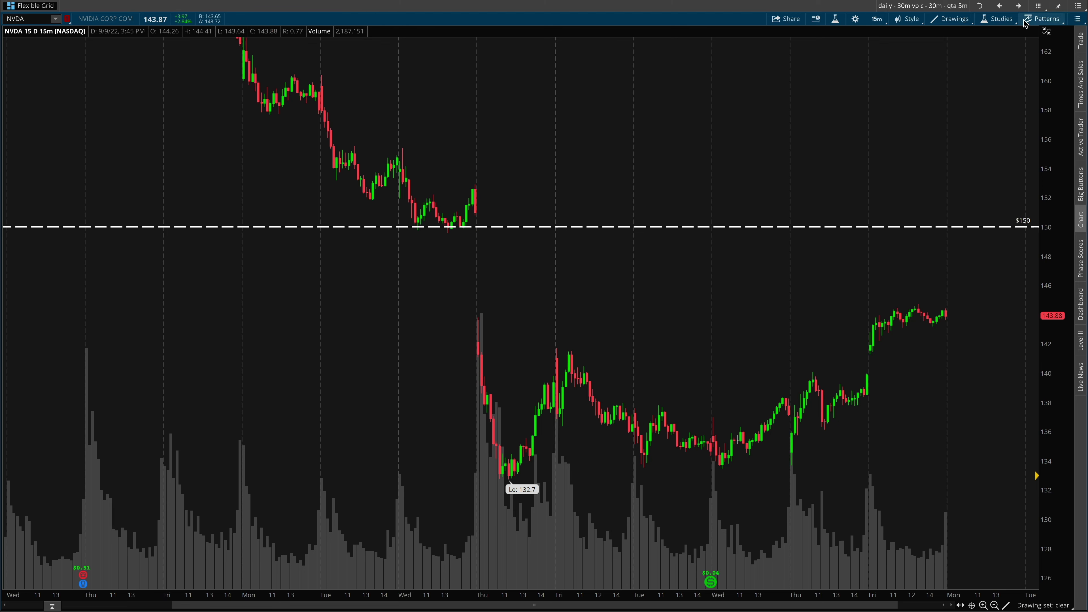
Load the daily NVDA chart, draw an arrow down the late-August decline to $150 and circle the $150 label
click(1019, 5)
key(ctrl+2)
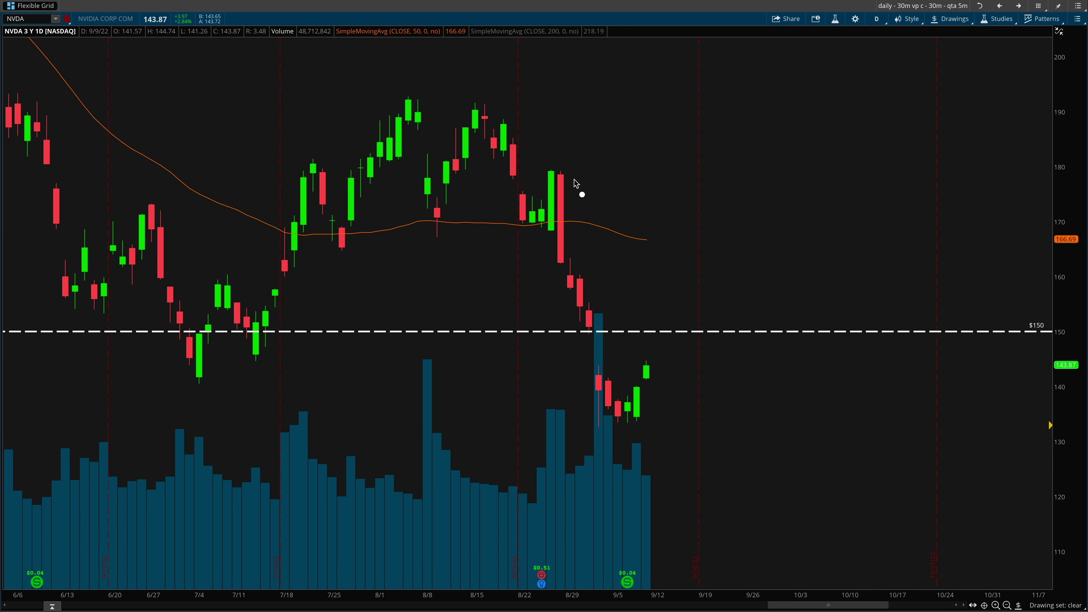
mouse_move(552, 167)
mouse_down()
mouse_move(580, 312)
mouse_move(563, 326)
mouse_up()
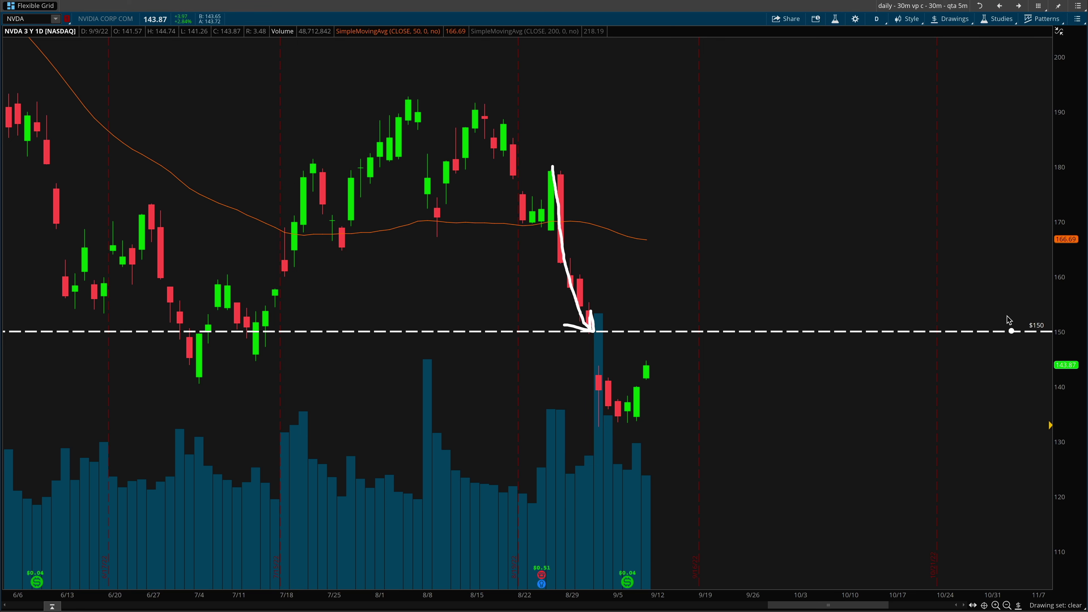
mouse_move(1036, 314)
mouse_down()
mouse_move(992, 338)
mouse_move(1081, 346)
mouse_move(1019, 316)
mouse_up()
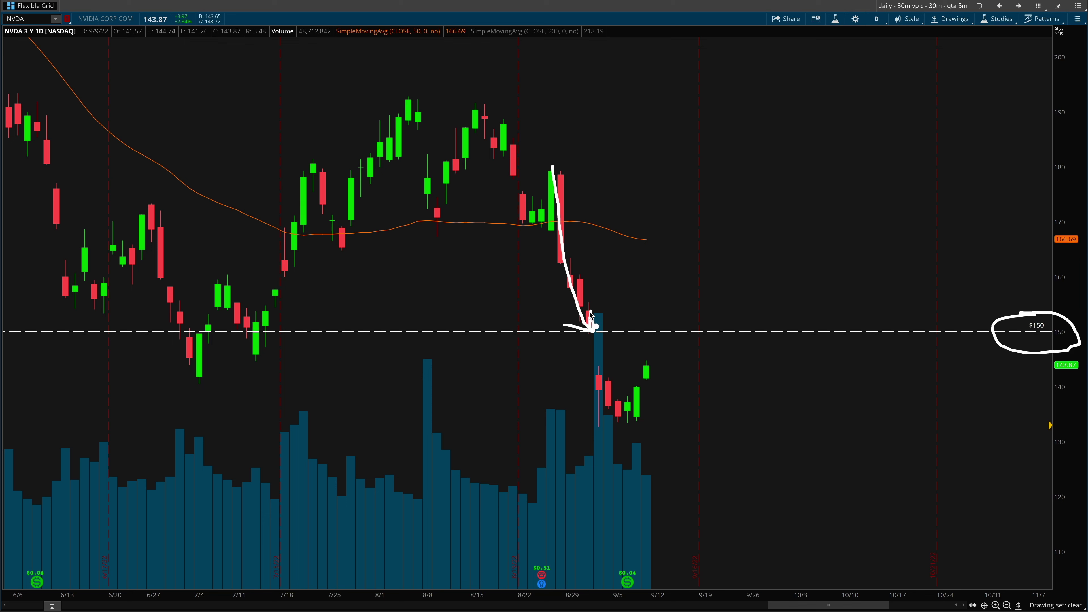
Replace the marks with a box around the $150 level and arrows up and down from it, and clear the annotations
key(Escape)
key(ctrl+a)
mouse_move(558, 172)
mouse_down()
mouse_move(575, 311)
mouse_move(621, 343)
mouse_move(576, 322)
mouse_move(666, 251)
mouse_move(675, 279)
mouse_up()
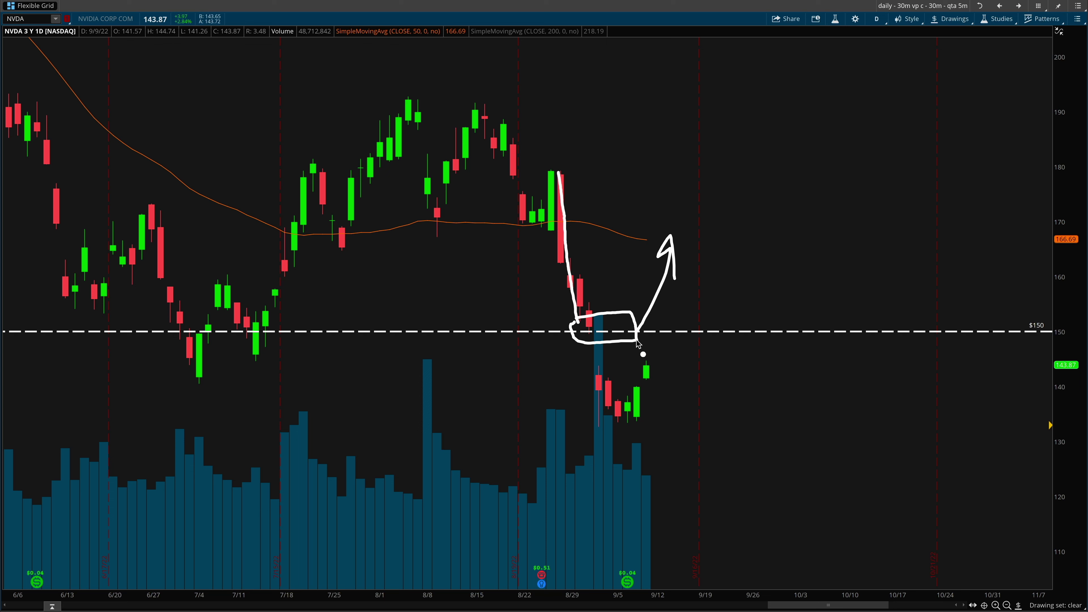
drag(637, 340, 680, 419)
key(e)
mouse_move(621, 306)
mouse_down()
mouse_move(586, 307)
mouse_move(617, 340)
mouse_move(643, 321)
mouse_move(616, 307)
mouse_up()
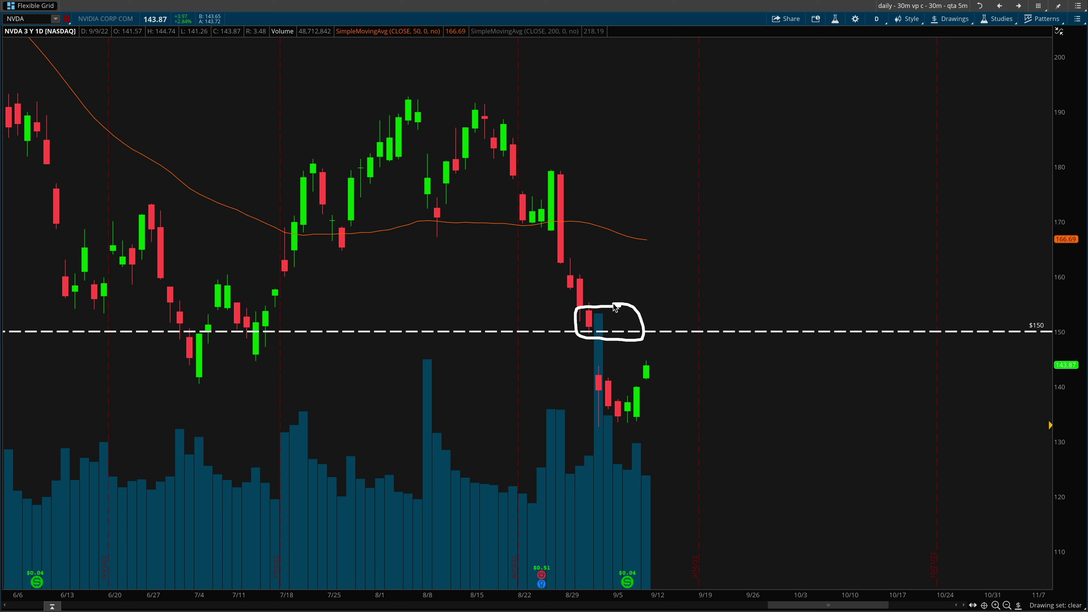
key(e)
Open the NVDA Net GEX table image in Discord's option-spreads channel and circle the 150 strike row
key(ctrl+Right)
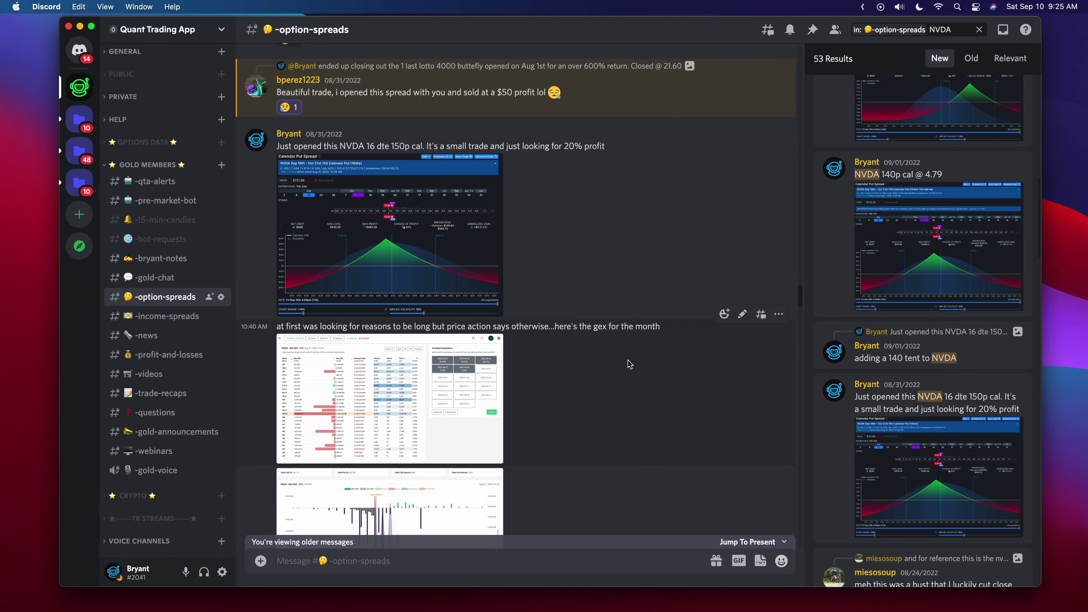
scroll(628, 364, down, 2)
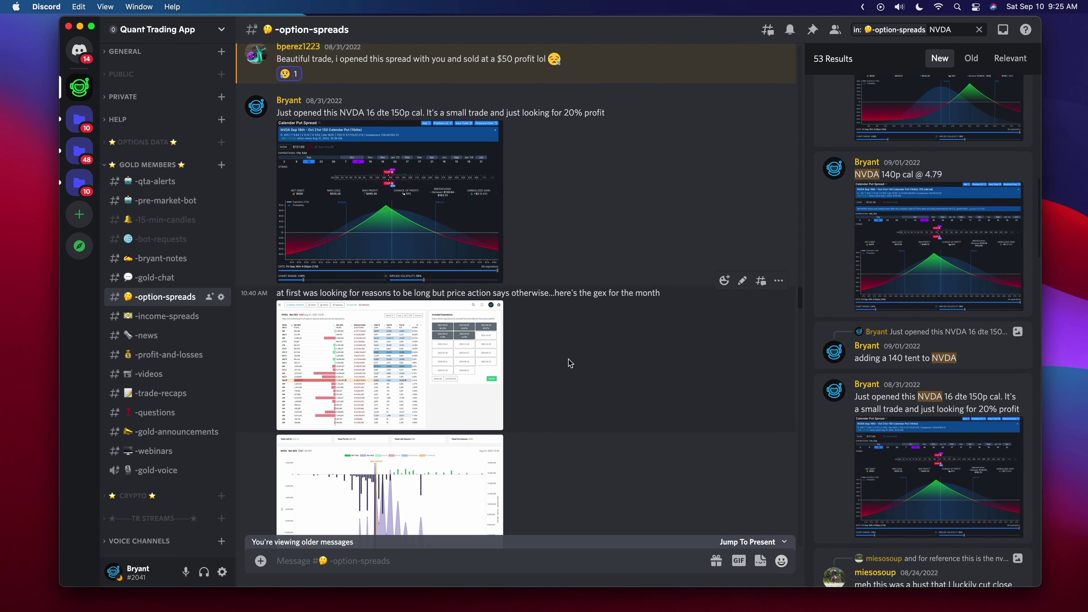
click(446, 334)
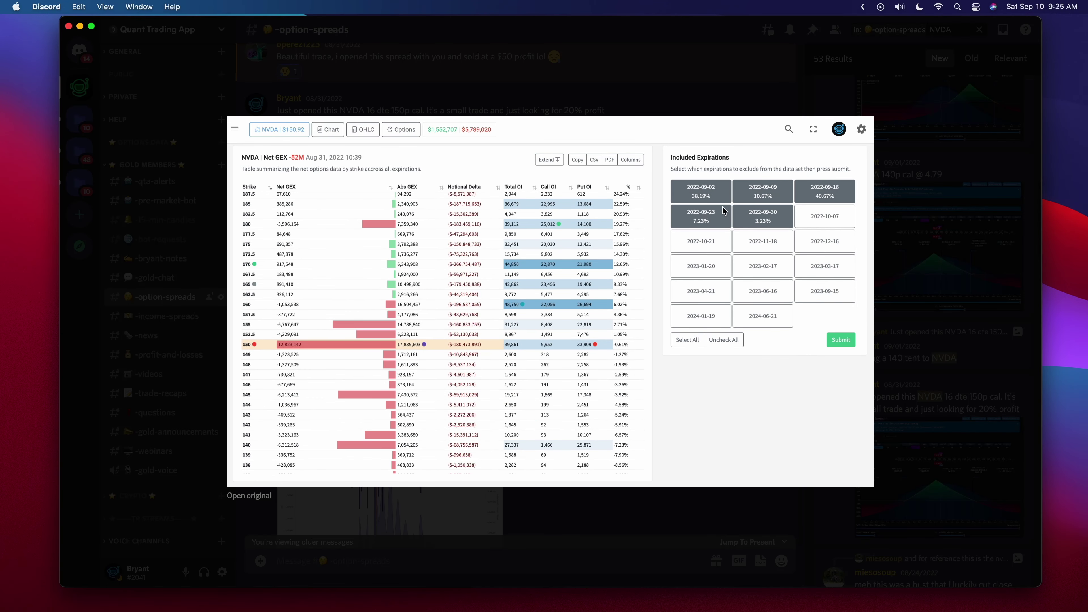
key(ctrl+a)
mouse_move(267, 341)
mouse_down()
mouse_move(237, 343)
mouse_move(272, 362)
mouse_move(376, 360)
mouse_move(311, 338)
mouse_up()
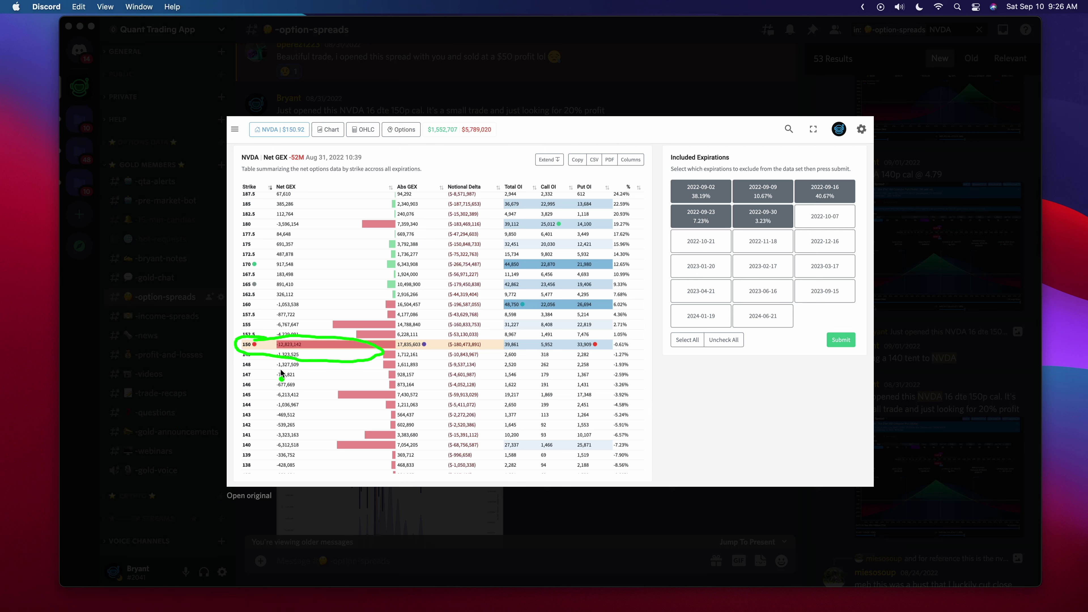
mouse_move(440, 338)
mouse_down()
mouse_move(377, 357)
mouse_move(391, 335)
mouse_up()
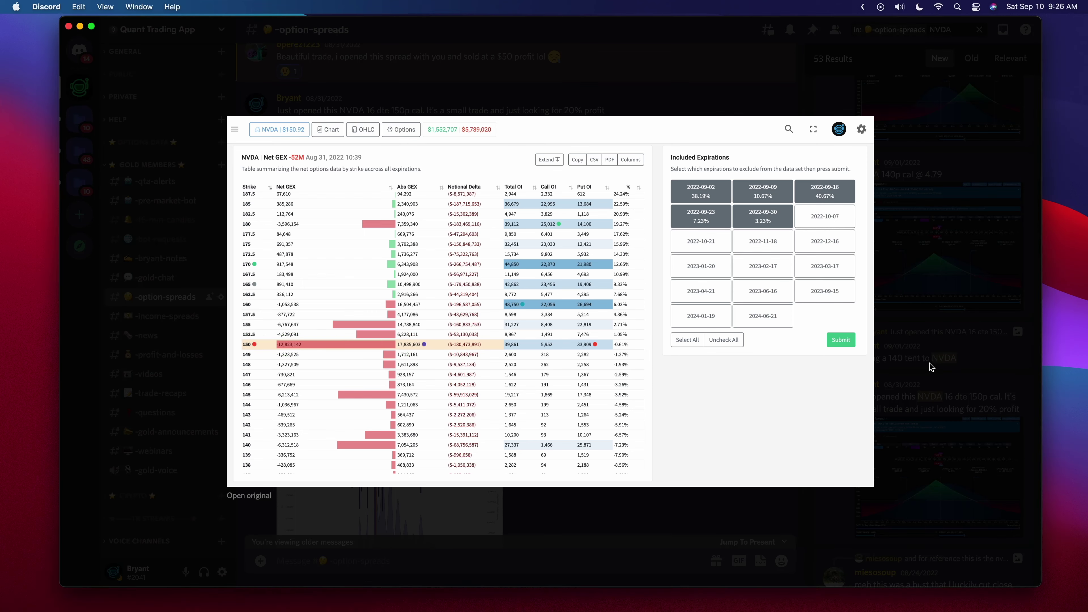
Open the NVDA Net GEX chart image from the channel and mark its large negative bars and the 150 strike
click(928, 377)
scroll(371, 392, down, 3)
click(371, 391)
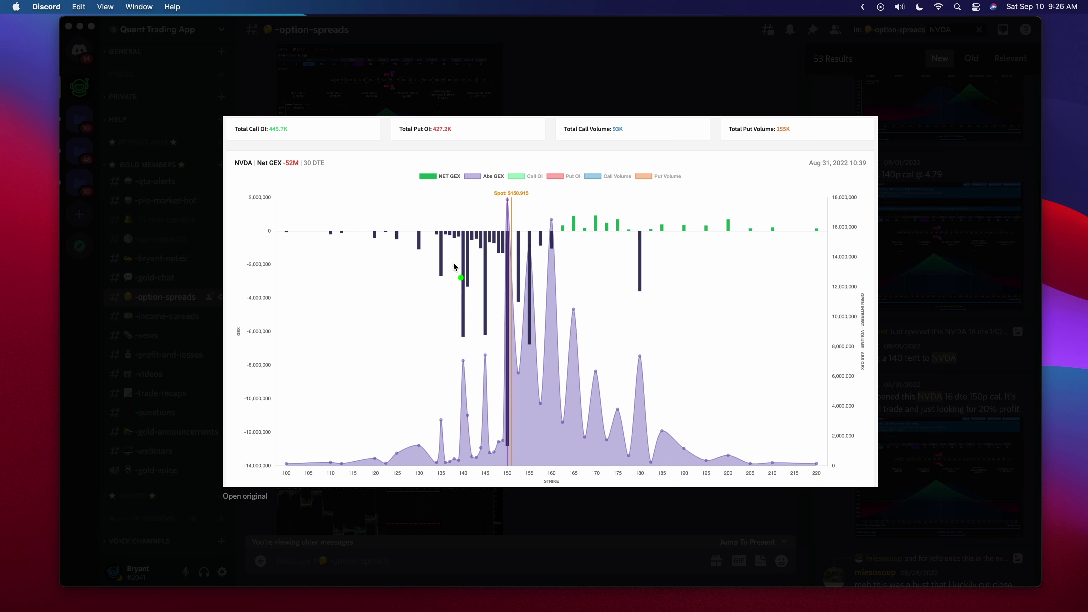
mouse_move(462, 333)
mouse_down()
mouse_move(461, 380)
mouse_move(466, 356)
mouse_up()
drag(495, 475, 514, 474)
mouse_move(489, 232)
mouse_down()
mouse_move(485, 309)
mouse_move(531, 331)
mouse_move(529, 240)
mouse_move(511, 232)
mouse_up()
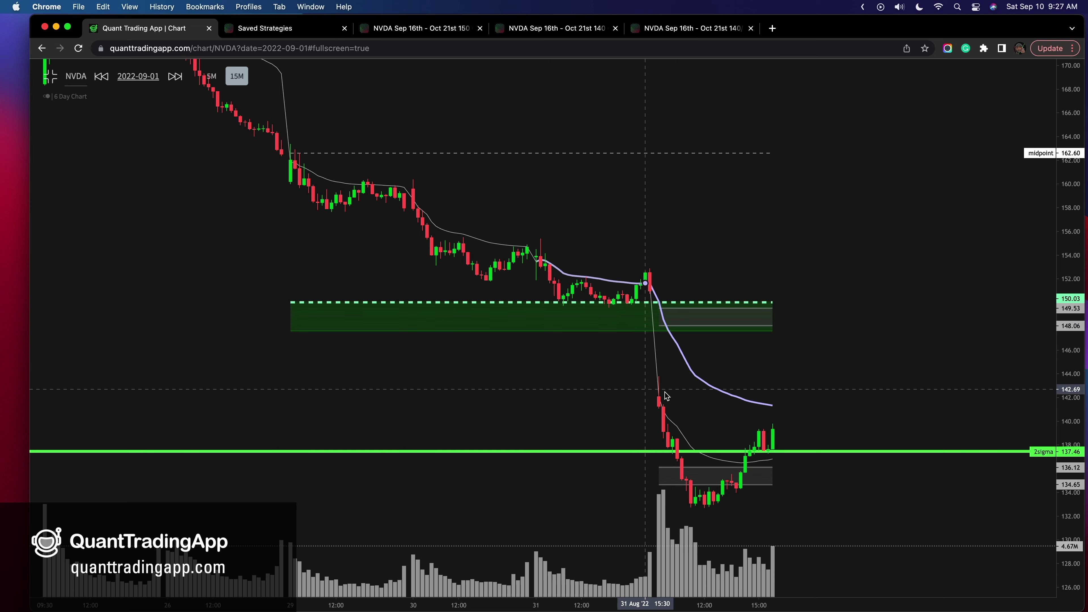
Mark the August 31 lows along the dashed 150.03 level on the QuantTradingApp 15M NVDA chart and clear the mark
drag(544, 360, 566, 374)
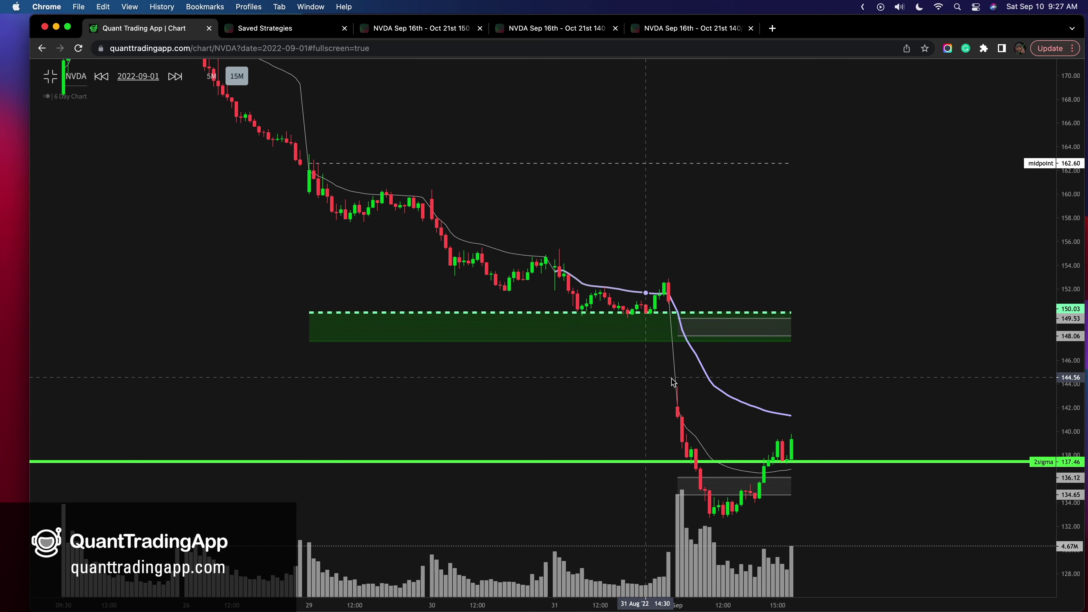
mouse_move(779, 423)
mouse_down()
mouse_move(768, 424)
mouse_move(757, 373)
mouse_up()
mouse_move(637, 278)
mouse_down()
mouse_move(557, 309)
mouse_move(669, 285)
mouse_move(643, 275)
mouse_up()
drag(837, 299, 813, 293)
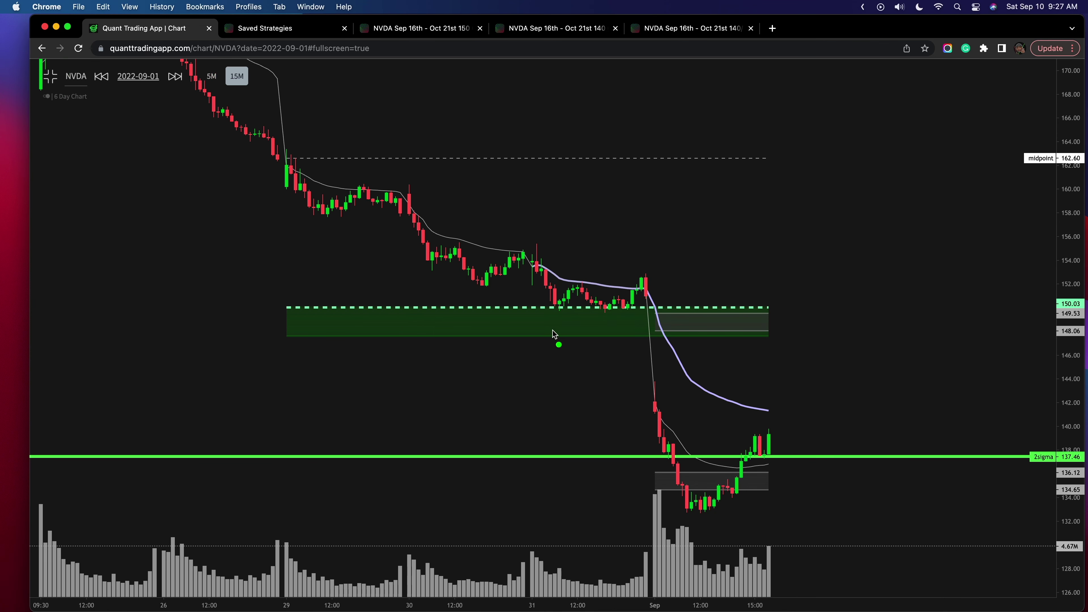
drag(541, 305, 632, 312)
key(Escape)
Circle the August 31 consolidation at 150.03, draw a horizontal line across those candles and clear the drawing
drag(583, 375, 546, 376)
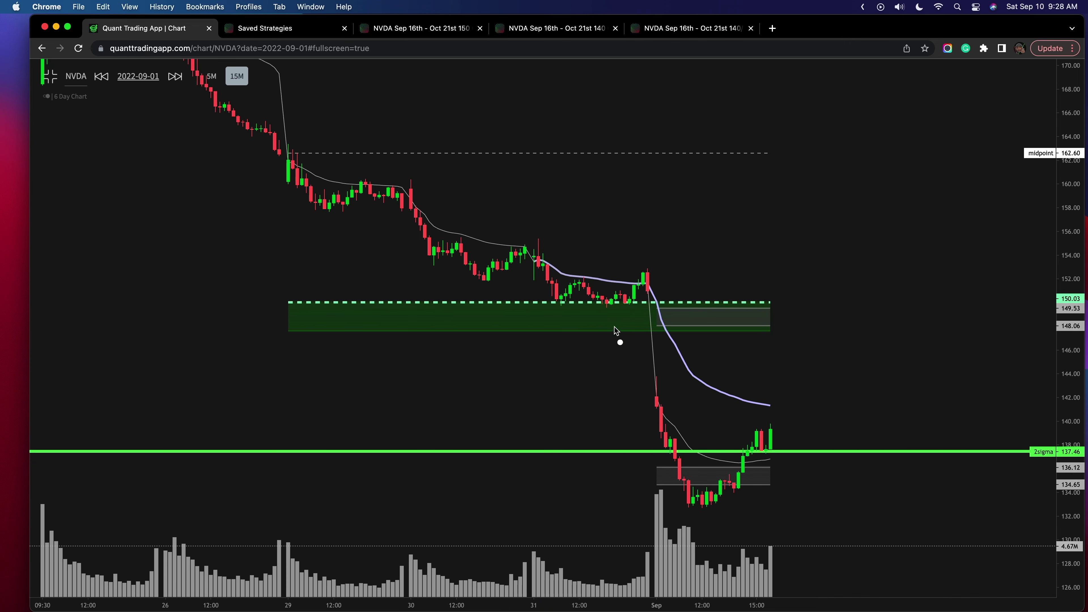
mouse_move(620, 296)
mouse_down()
mouse_move(556, 305)
mouse_move(616, 297)
mouse_up()
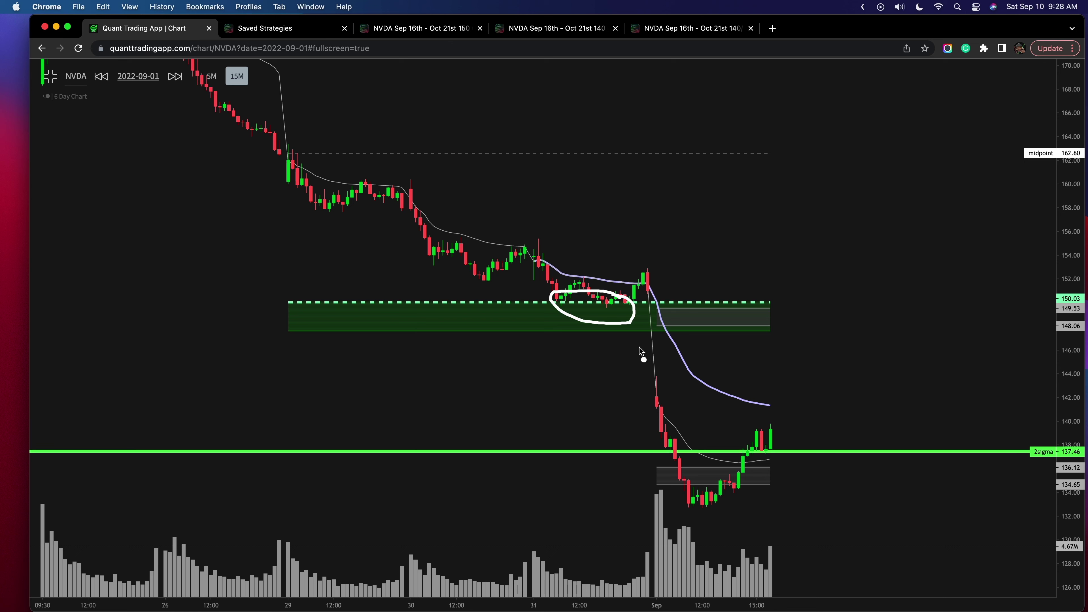
drag(538, 297, 659, 296)
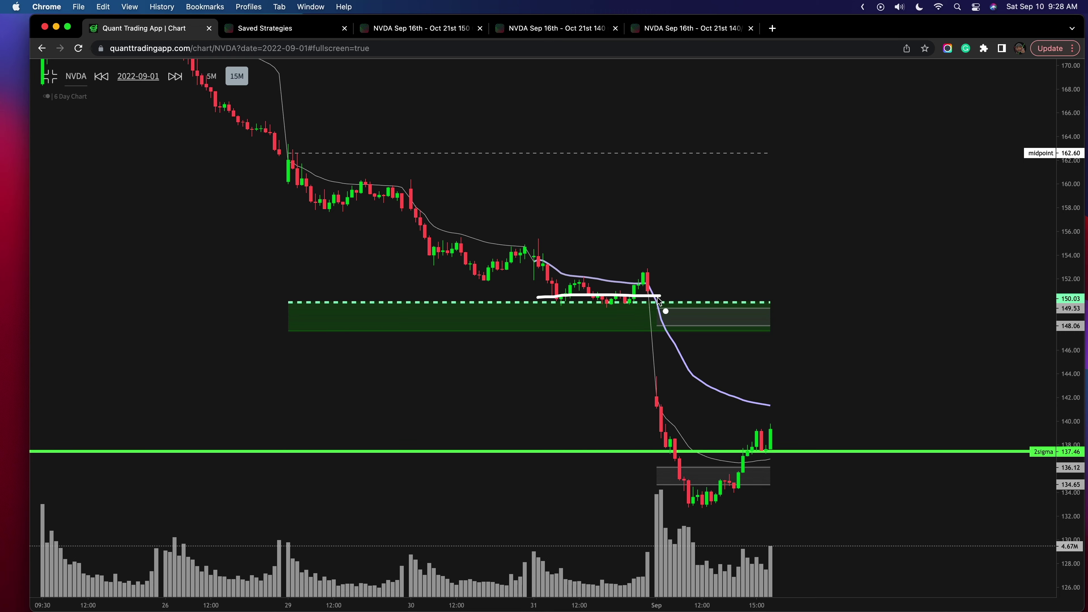
key(Escape)
Open the 30-minute NVDA chart image in Discord, underline the white arrow at 150 and trace the dashed green level beside it
key(ctrl+Right)
key(ctrl+Left)
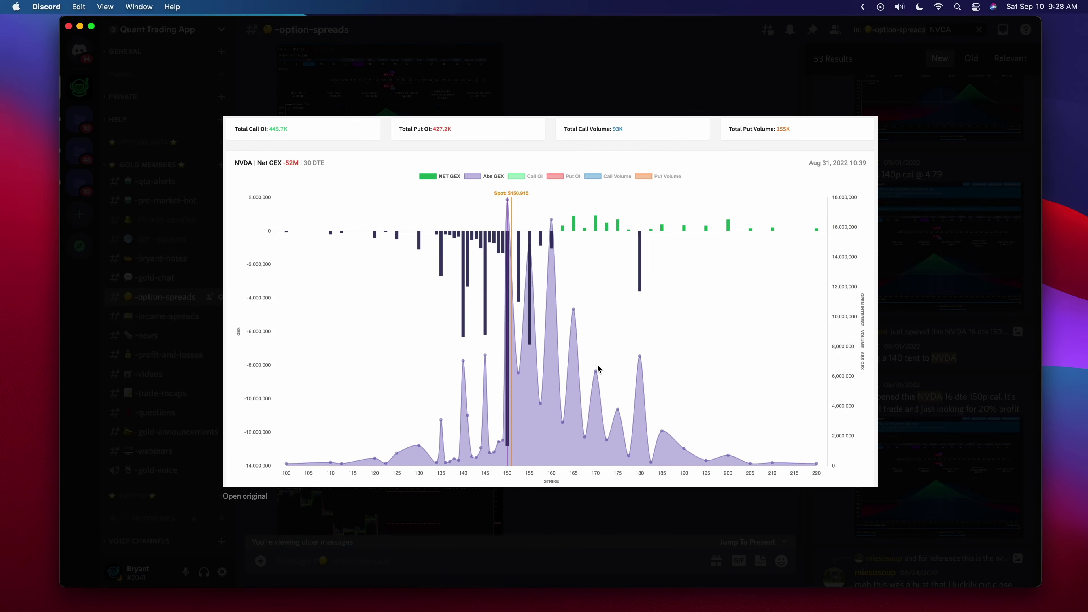
click(509, 102)
scroll(545, 371, down, 5)
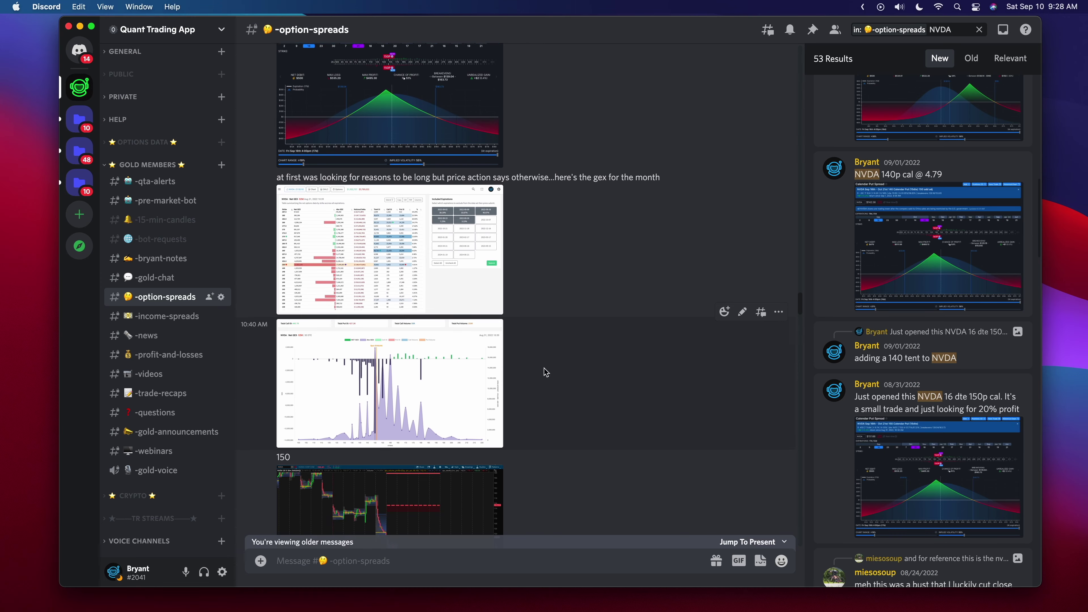
click(415, 327)
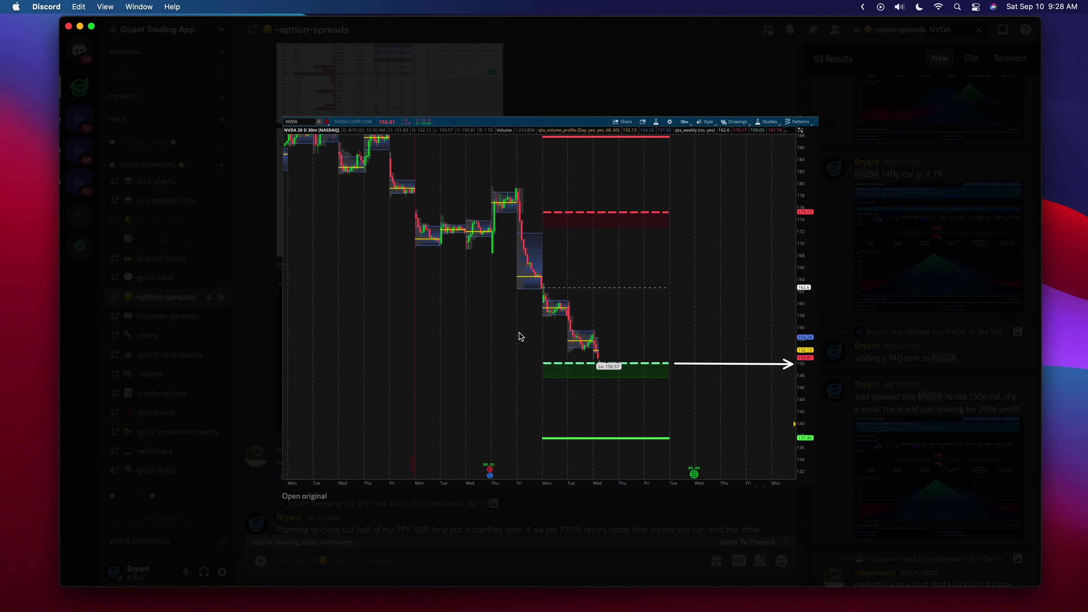
drag(686, 369, 801, 370)
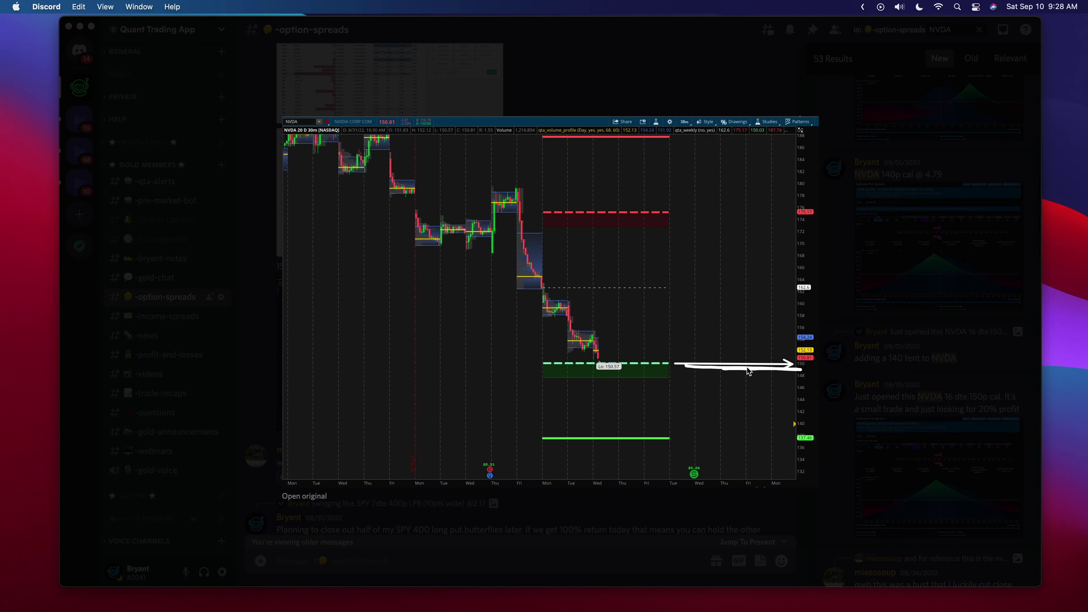
drag(618, 355, 671, 359)
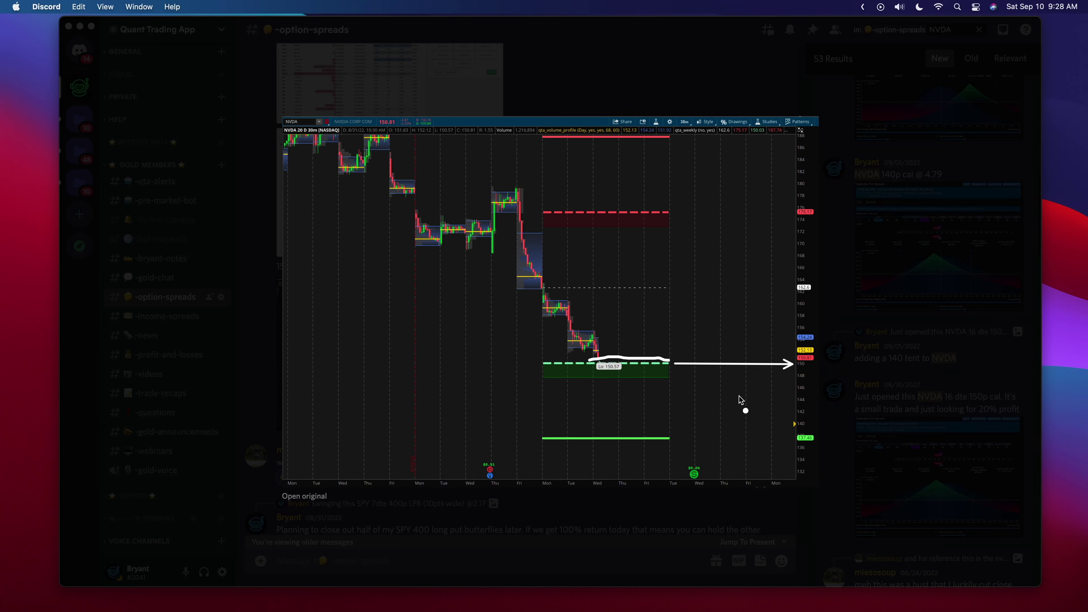
Switch to the 15-minute NVDA chart in the trading platform, handwrite SPY inside a hand-drawn box below the $150 line and clear it
key(ctrl+Left)
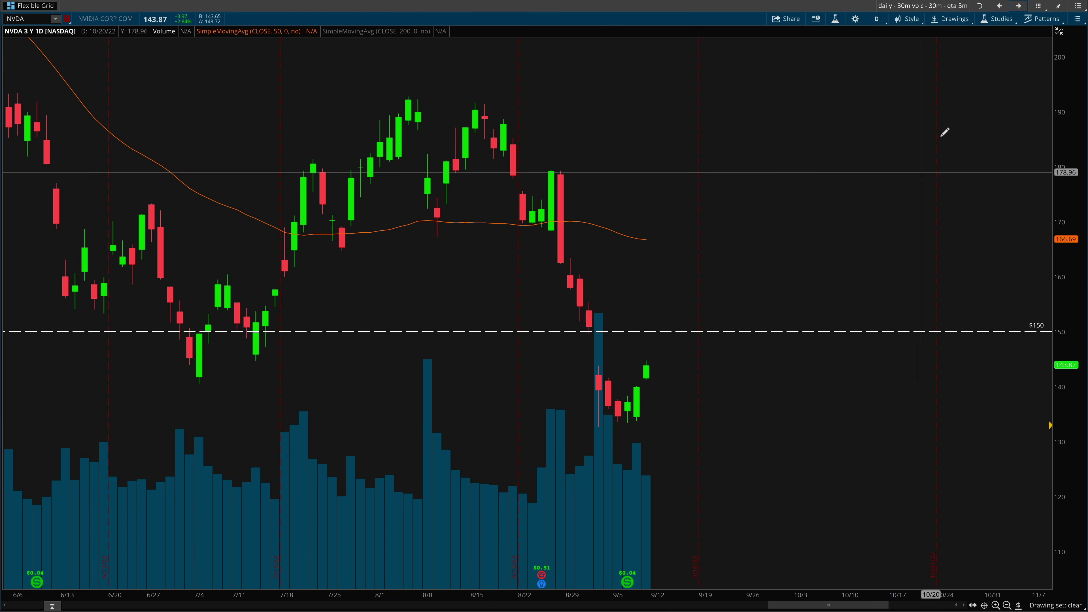
click(999, 6)
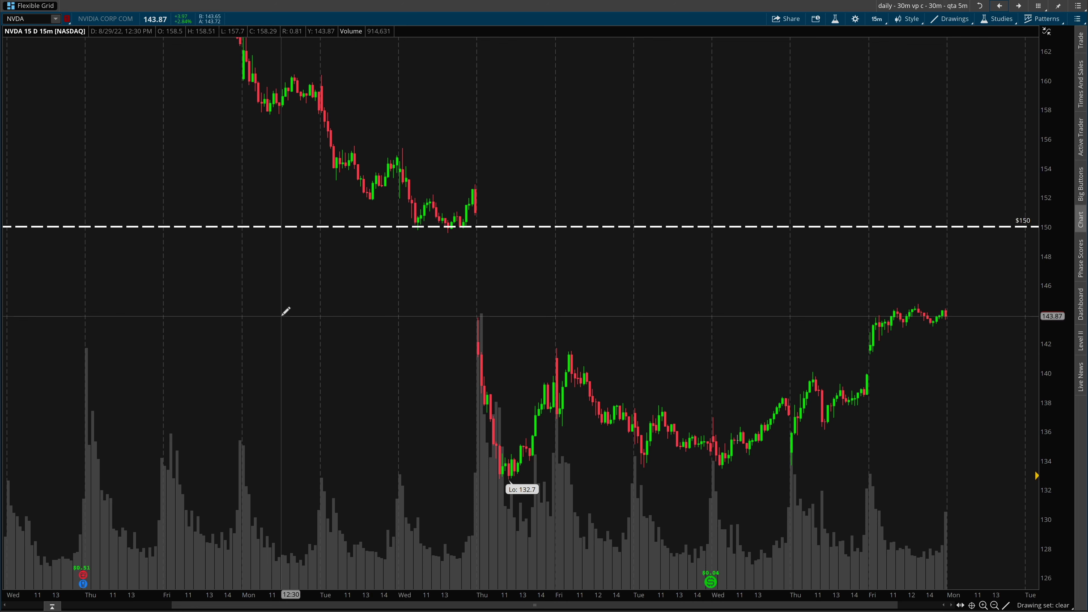
key(ctrl+shift+3)
drag(265, 284, 298, 343)
mouse_move(358, 279)
mouse_down()
mouse_move(368, 334)
mouse_move(362, 298)
mouse_up()
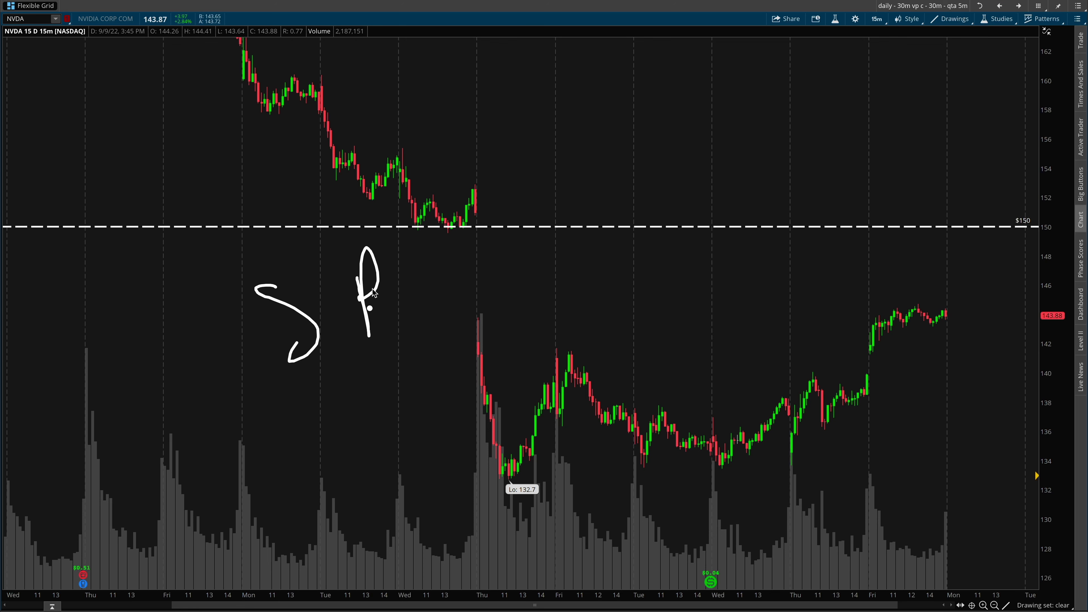
drag(414, 272, 468, 327)
drag(465, 251, 440, 306)
mouse_move(507, 223)
mouse_down()
mouse_move(479, 228)
mouse_move(354, 448)
mouse_move(529, 227)
mouse_up()
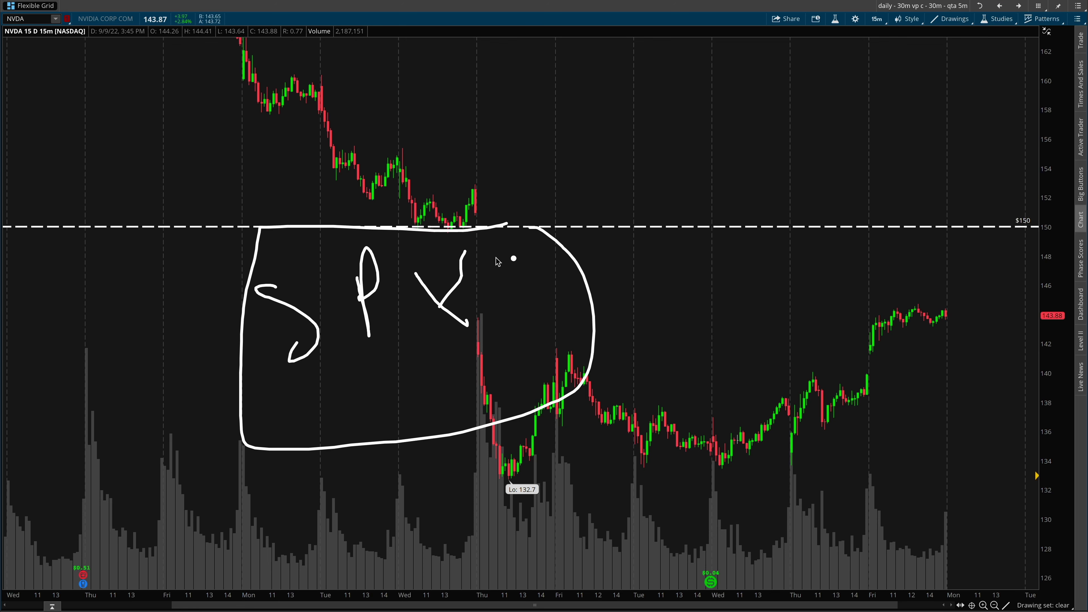
drag(440, 304, 431, 326)
key(Escape)
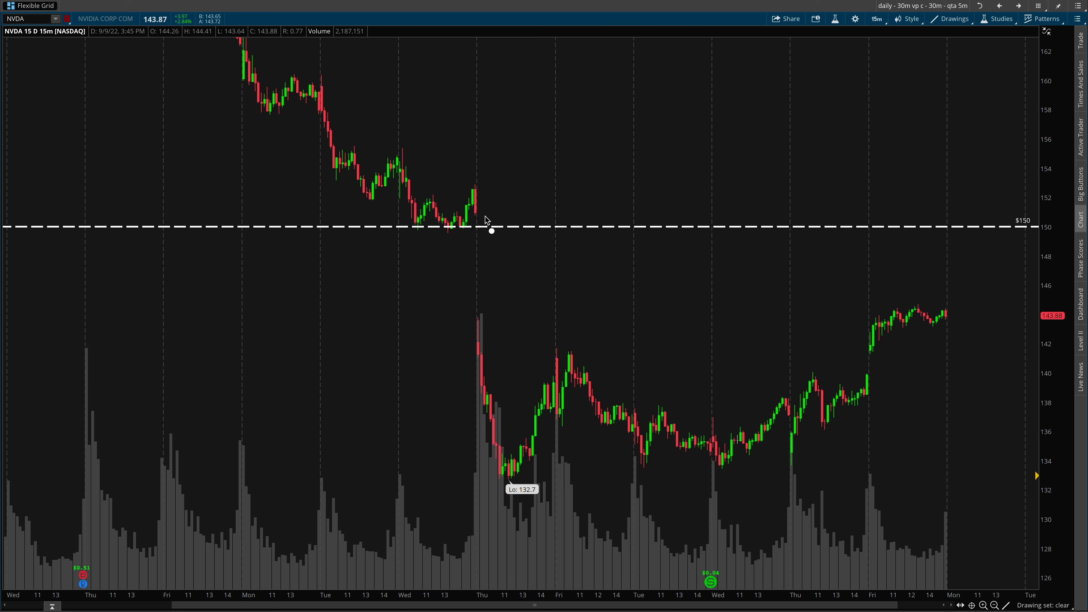
Circle the price gap below $150, draw an arrow down to the 132.7 low, and clear the marks
mouse_move(469, 220)
mouse_down()
mouse_move(446, 318)
mouse_move(518, 315)
mouse_move(514, 253)
mouse_move(474, 218)
mouse_up()
drag(474, 349, 476, 439)
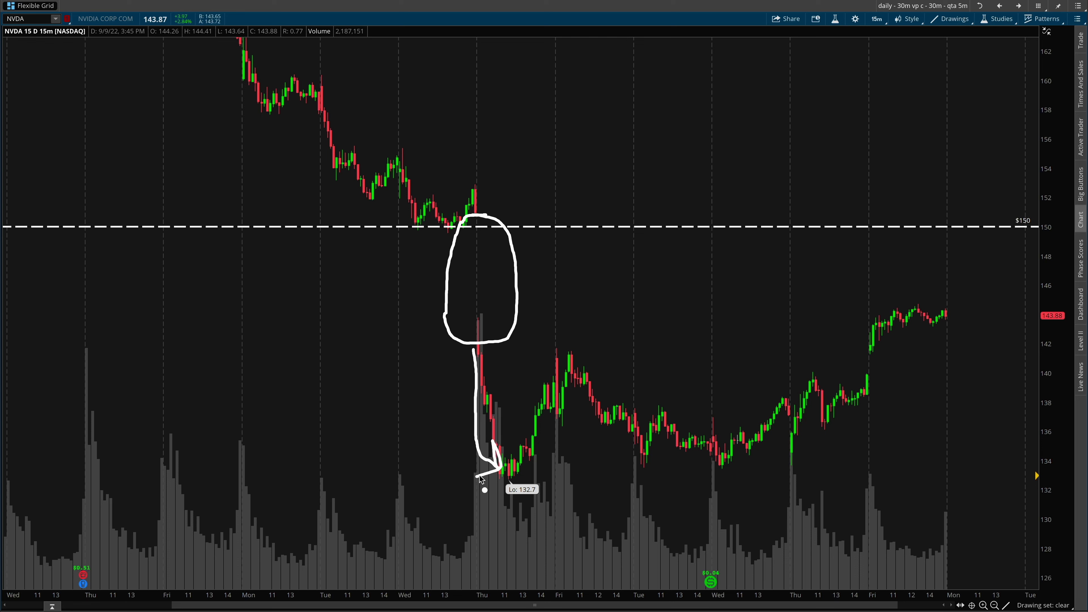
key(Escape)
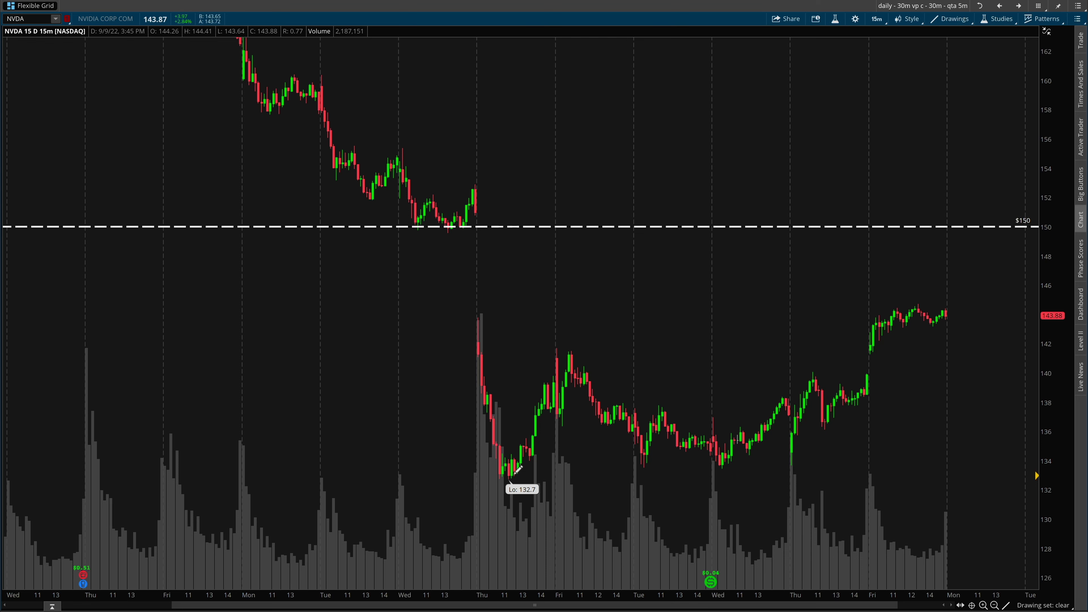
mouse_move(504, 461)
mouse_down()
mouse_move(494, 471)
mouse_move(512, 473)
mouse_up()
key(Escape)
Open the NVDA 150 Calendar Put in OptionStrat in Chrome and set its quantity to 2
key(ctrl+Left)
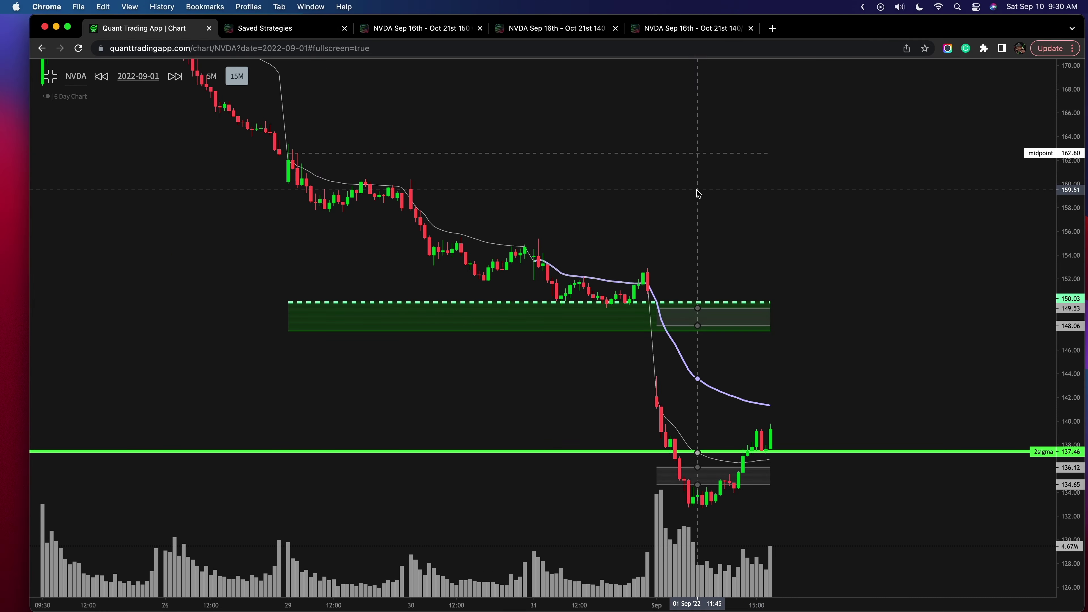
click(508, 29)
click(439, 34)
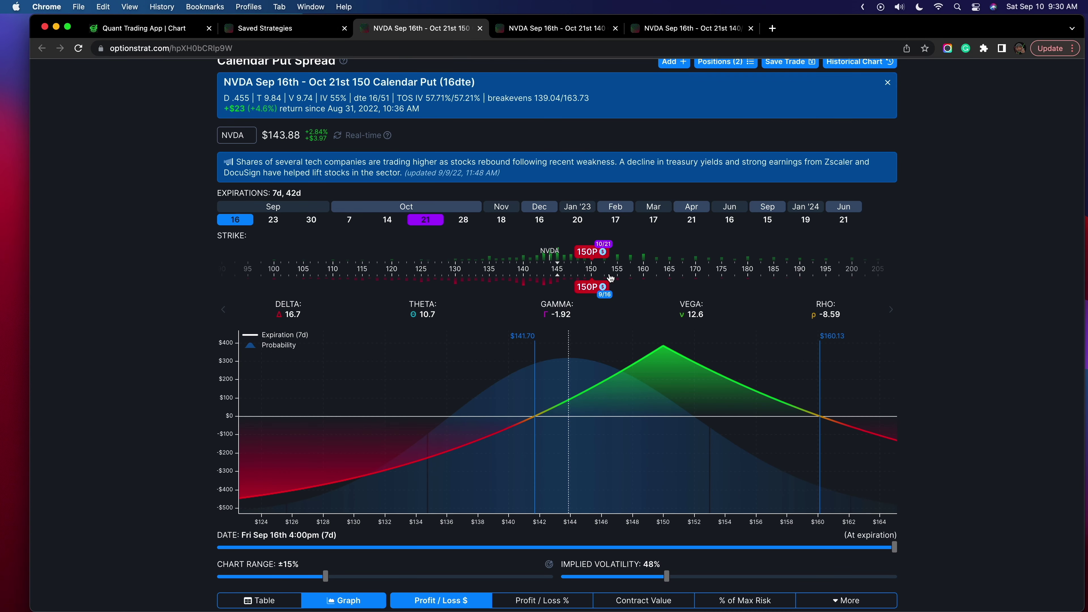
scroll(835, 434, up, 1)
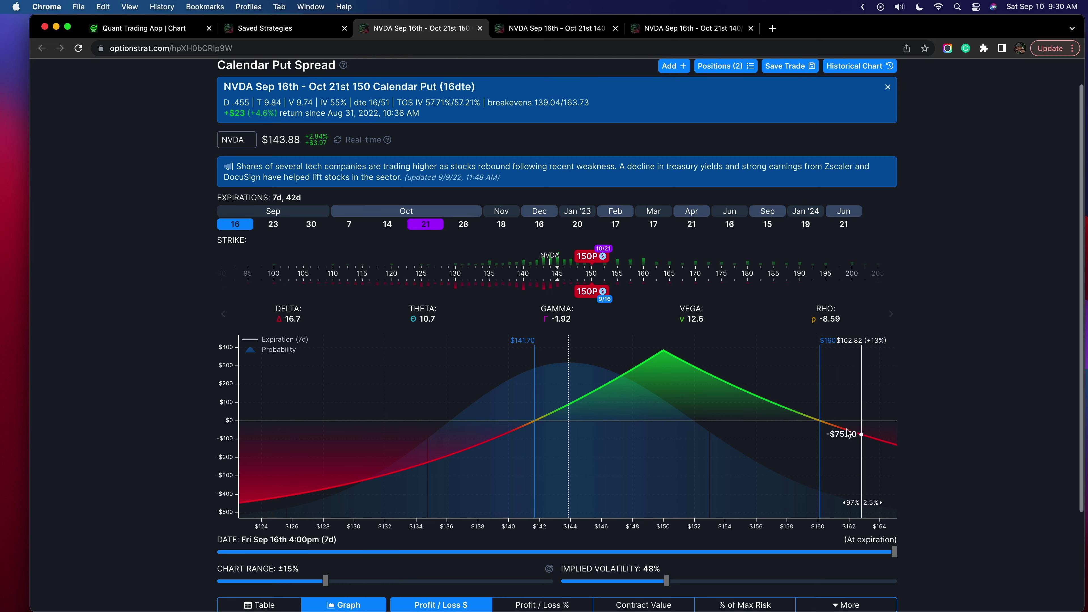
drag(485, 308, 597, 290)
click(593, 257)
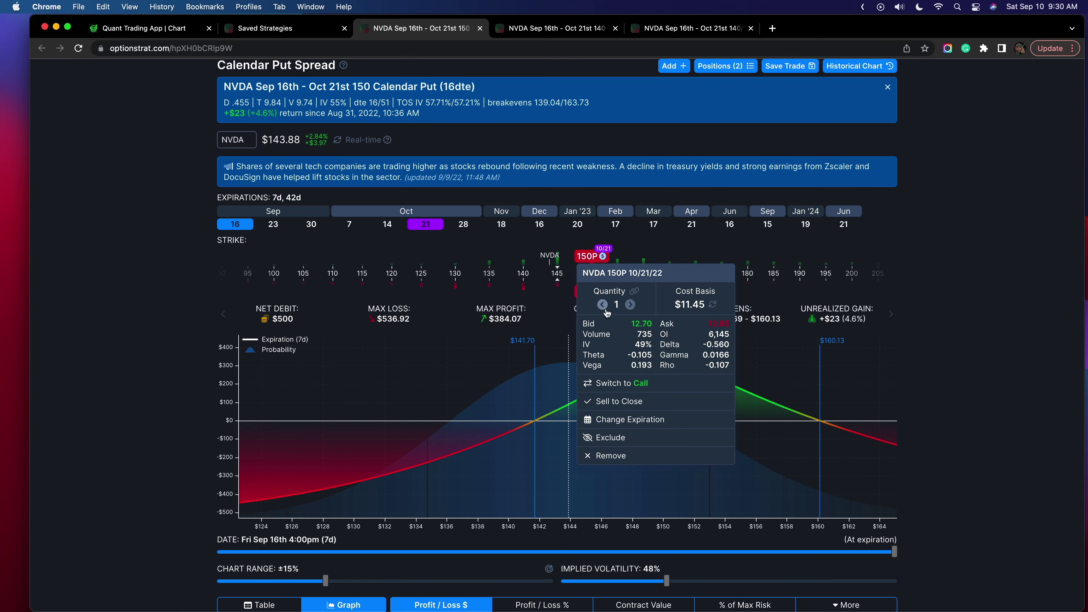
click(630, 305)
click(955, 395)
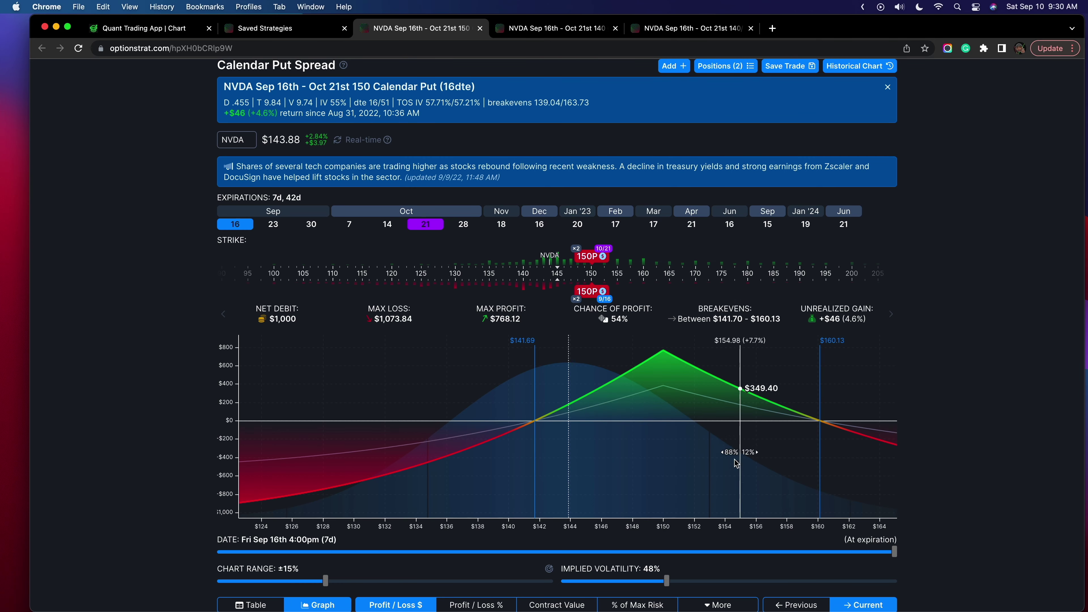
mouse_move(425, 296)
mouse_down()
mouse_move(356, 300)
mouse_move(412, 281)
mouse_up()
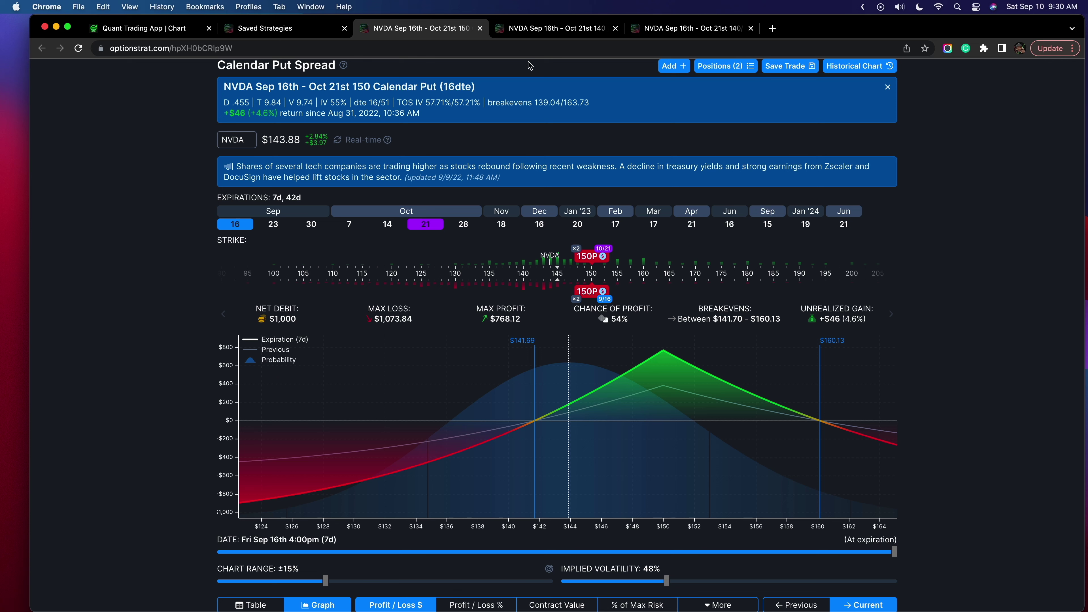
Open the NVDA 140 Calendar Put strategy and set its quantity to 2
click(533, 32)
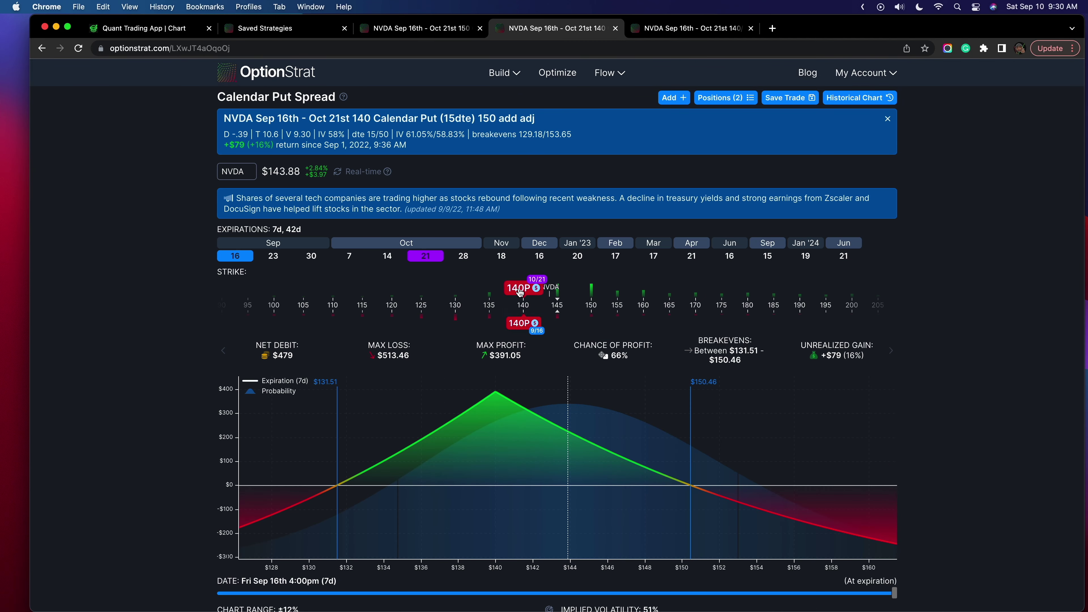
click(520, 291)
click(561, 336)
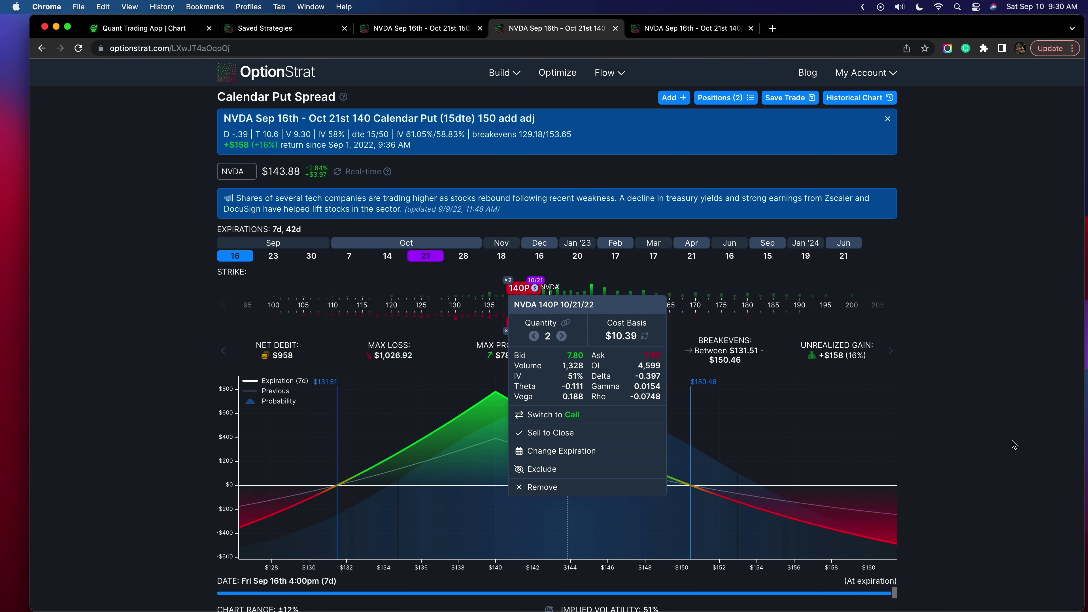
mouse_move(586, 383)
mouse_down()
mouse_move(620, 332)
mouse_move(497, 339)
mouse_up()
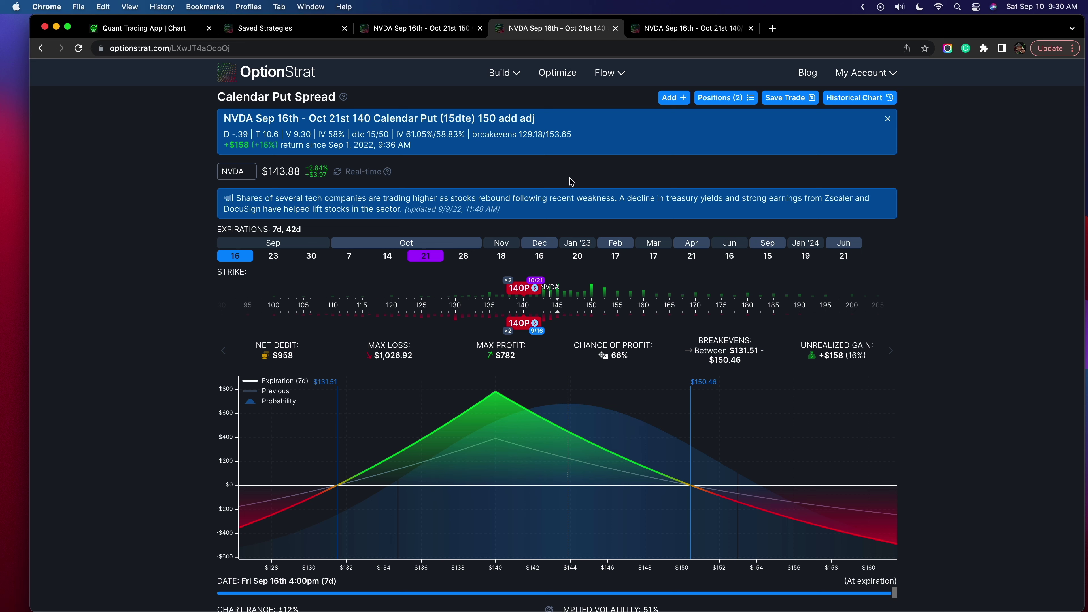
Underline the 140 calendar's percentage return, write -10% beside the page, cross the payoff tent's peak and clear the marks
drag(221, 161, 282, 141)
drag(256, 159, 281, 155)
mouse_move(933, 276)
mouse_down()
mouse_move(967, 281)
mouse_move(989, 307)
mouse_up()
mouse_move(1018, 246)
mouse_down()
mouse_move(1005, 239)
mouse_move(1054, 246)
mouse_move(1049, 277)
mouse_up()
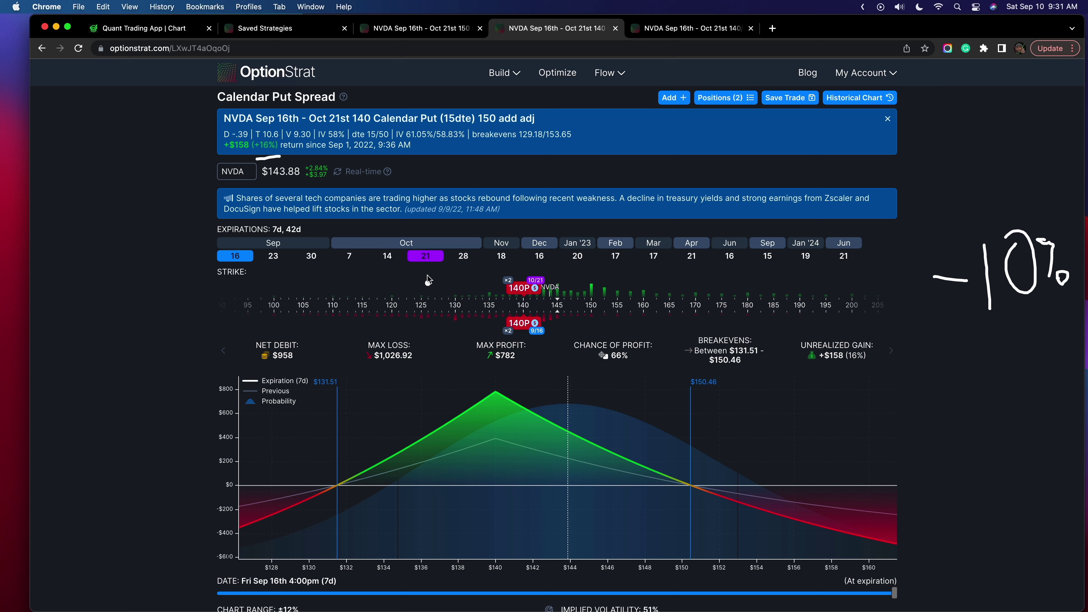
drag(434, 440, 586, 377)
drag(448, 369, 611, 453)
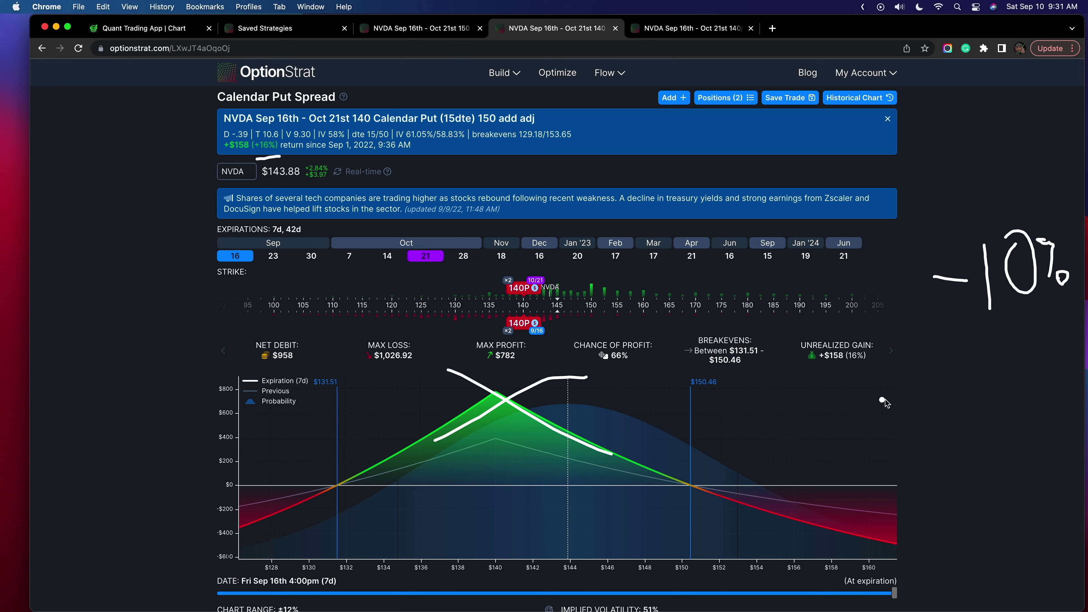
mouse_move(1015, 400)
mouse_down()
mouse_move(959, 438)
mouse_move(1006, 392)
mouse_up()
key(Escape)
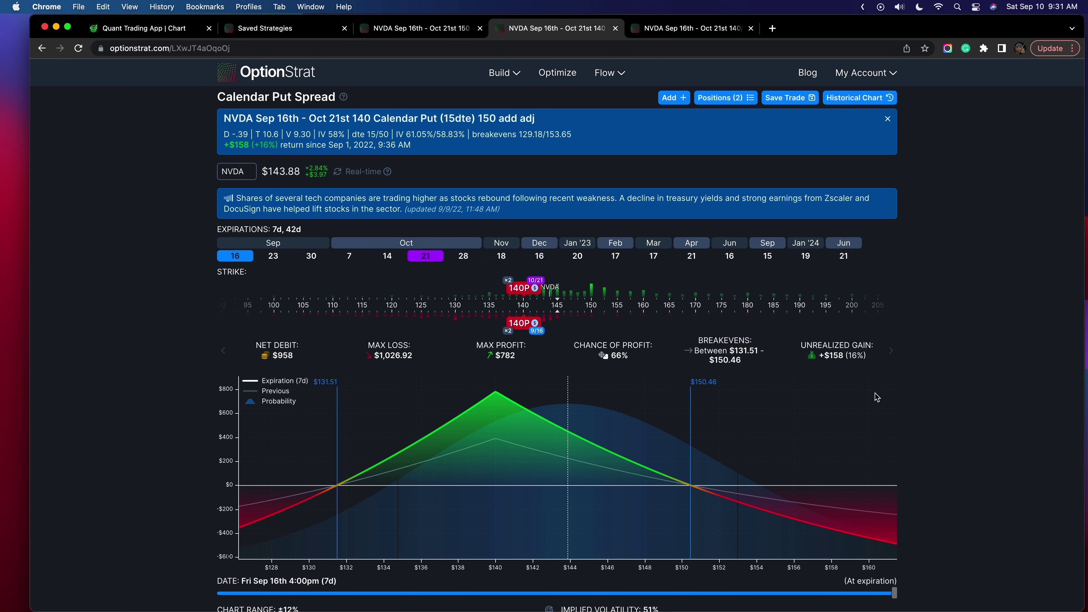
Return to the 15-minute NVDA chart, mark the gap below $150 and the drop toward the low, and clear the marks
key(ctrl+Right)
mouse_move(460, 219)
mouse_down()
mouse_move(462, 303)
mouse_move(487, 369)
mouse_move(470, 404)
mouse_up()
key(Escape)
key(ctrl+a)
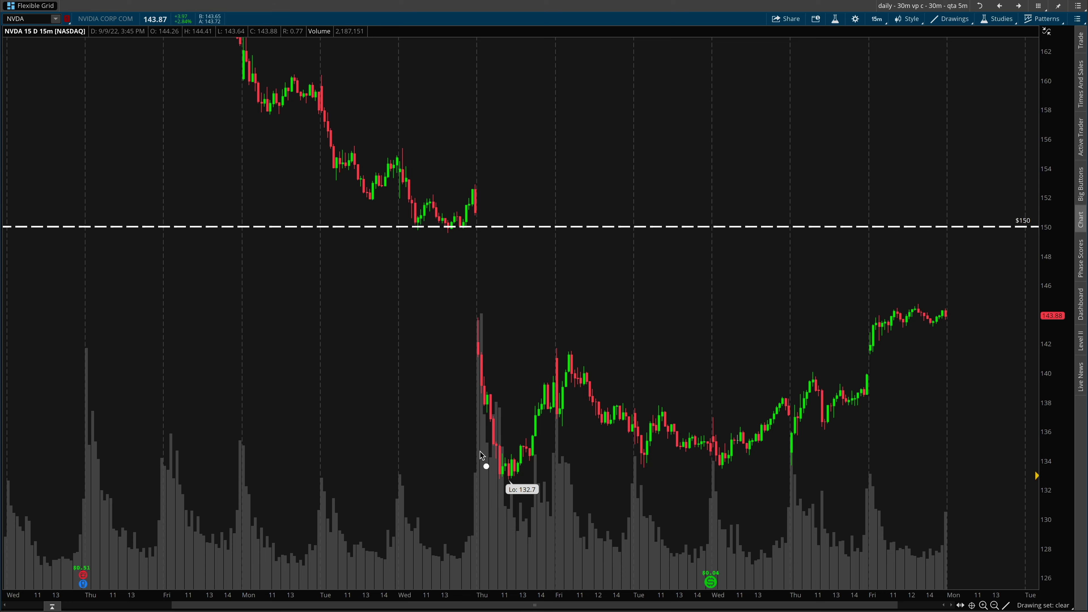
mouse_move(480, 451)
mouse_down()
mouse_move(518, 460)
mouse_move(493, 470)
mouse_up()
key(Escape)
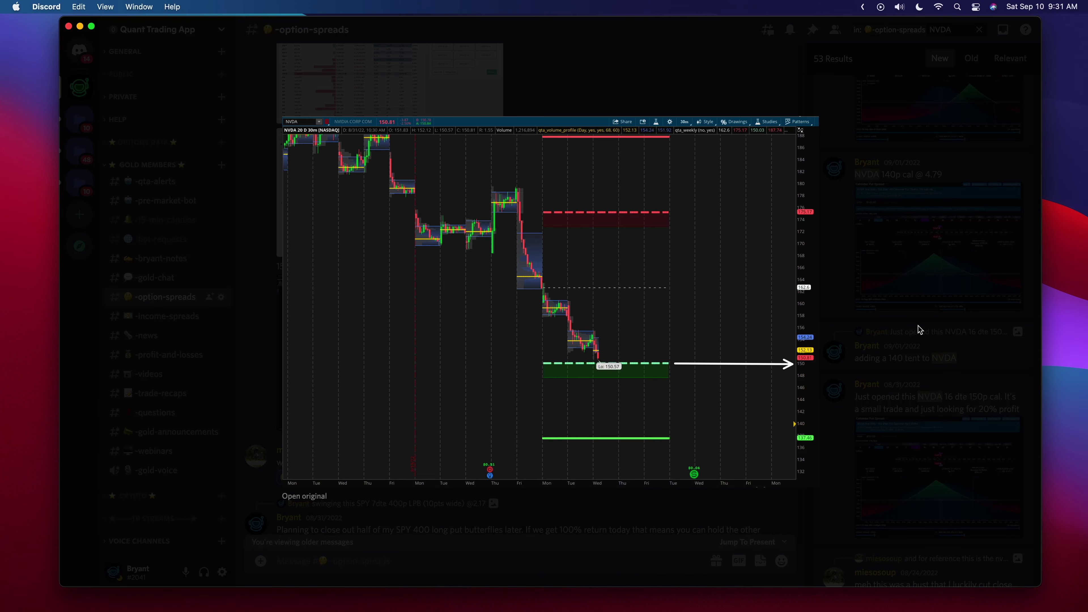
In Discord, close the chart image and jump to the NVDA 140p cal post and the post closing the 150p cal
click(934, 317)
click(939, 193)
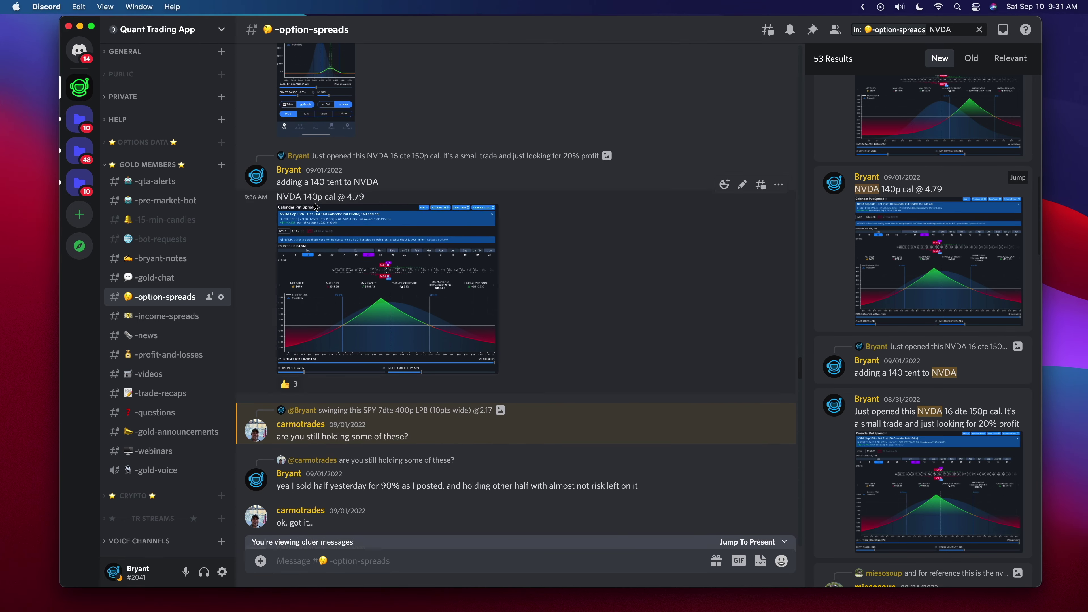
scroll(316, 202, down, 1)
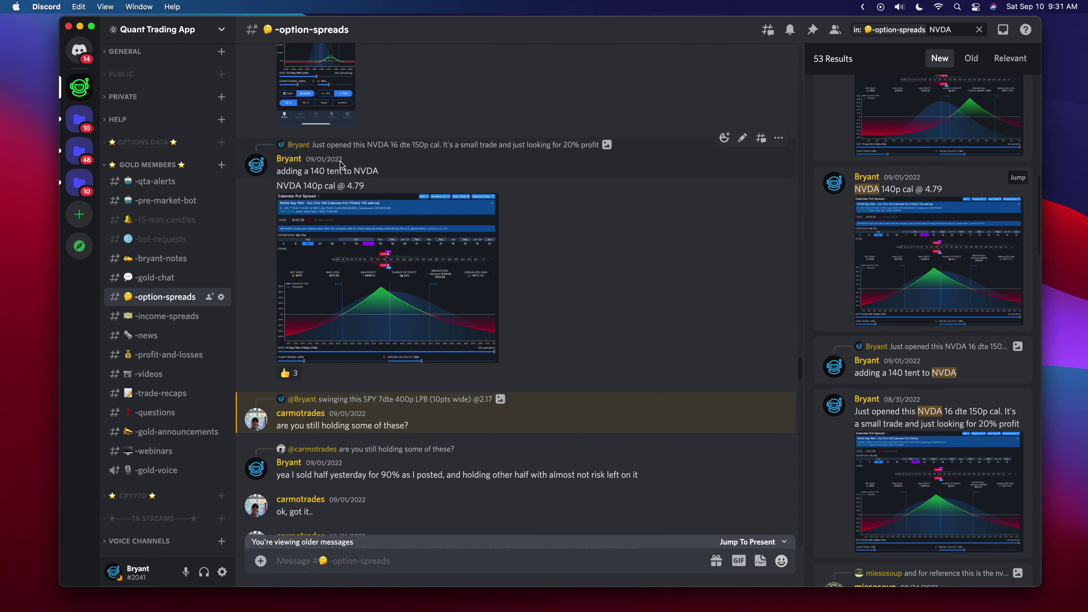
scroll(925, 171, up, 3)
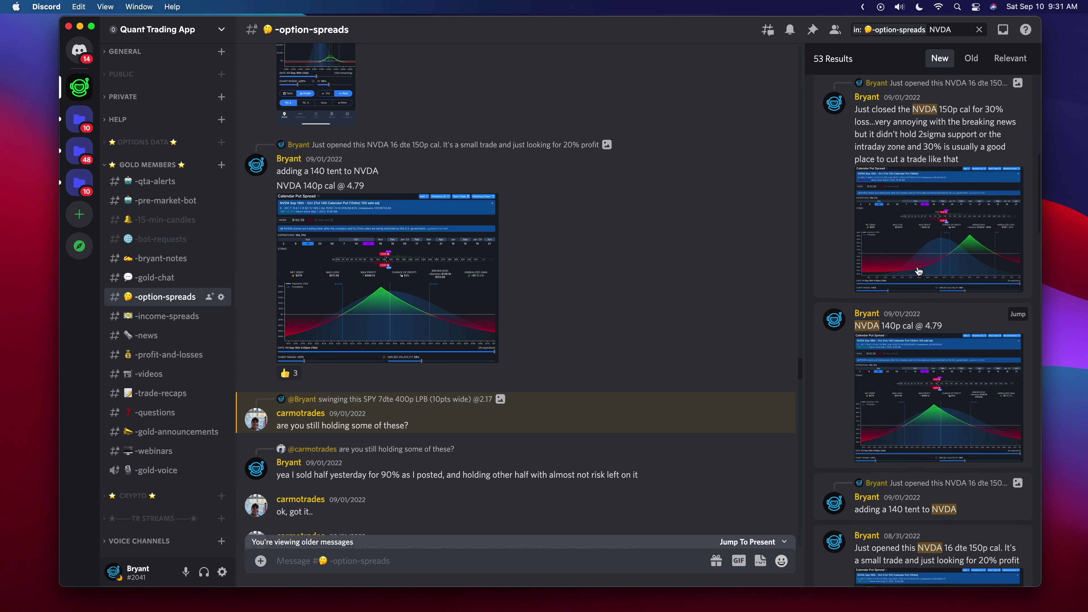
click(926, 155)
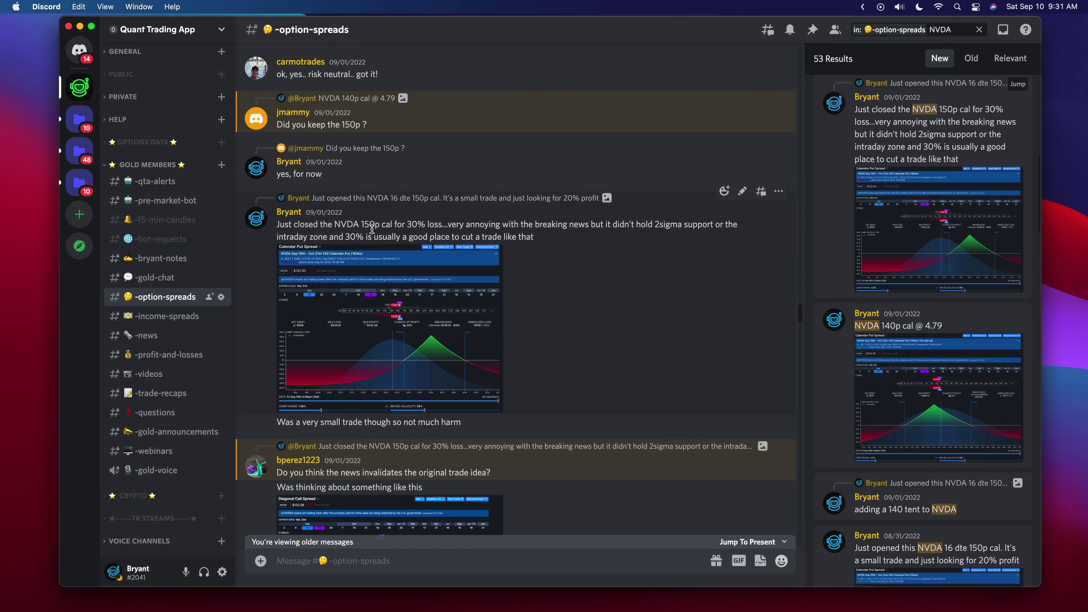
Open the closing post's 150 Calendar Put image, mark the payoff graph near the lower breakeven and the tent peak, and close it
click(426, 304)
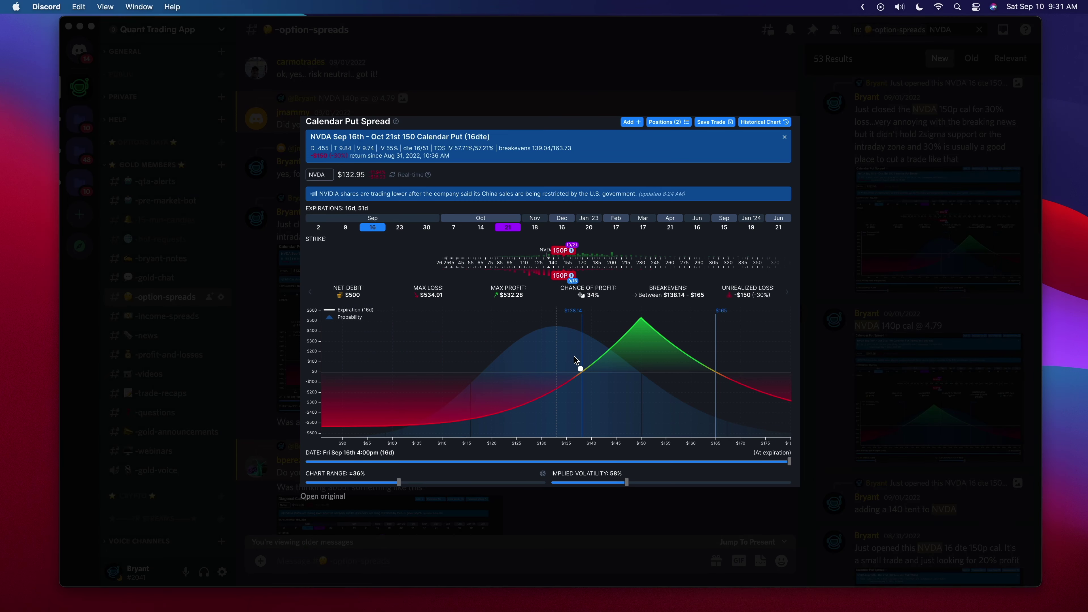
mouse_move(570, 355)
mouse_down()
mouse_move(591, 393)
mouse_move(565, 386)
mouse_move(577, 394)
mouse_up()
mouse_move(672, 316)
mouse_down()
mouse_move(645, 307)
mouse_move(692, 364)
mouse_move(644, 305)
mouse_up()
key(Escape)
key(Escape)
Switch to the daily NVDA chart, circle the $150 area above the latest candles, draw a mark up from the last candle and clear it
key(ctrl+Left)
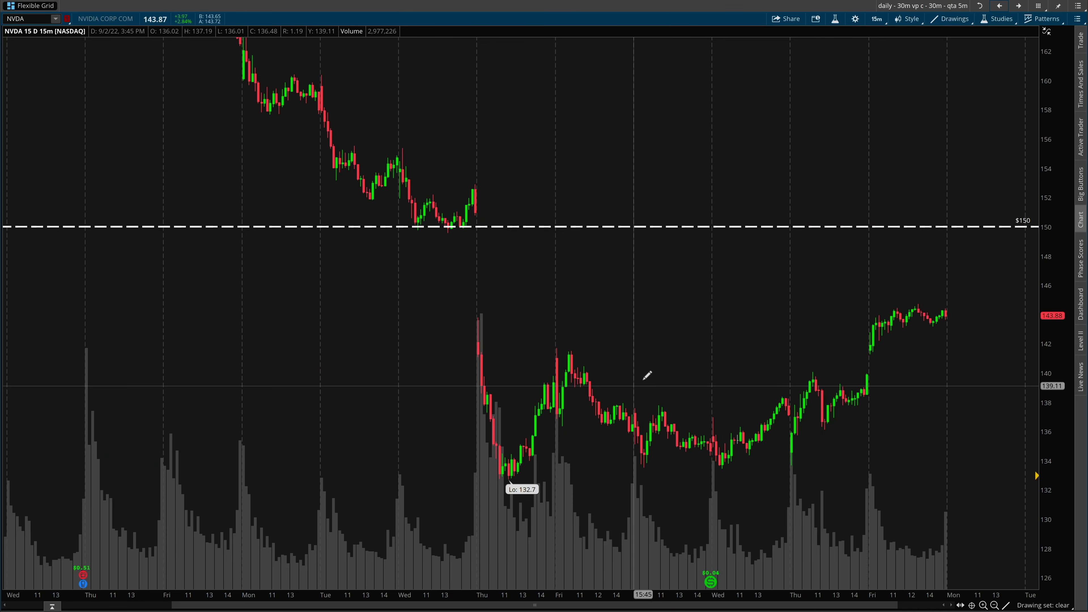
click(1019, 6)
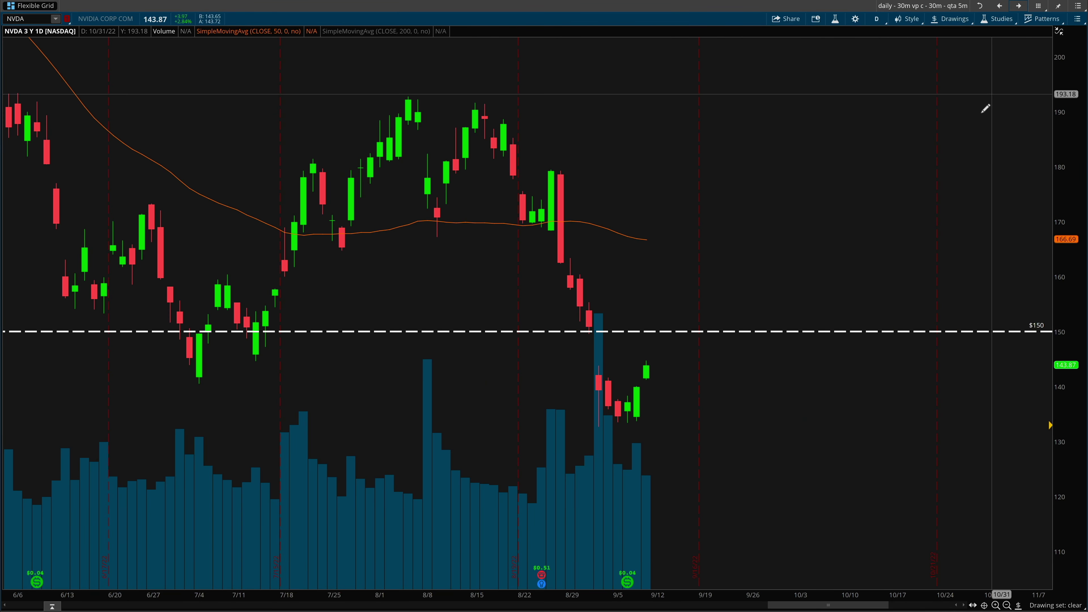
mouse_move(673, 315)
mouse_down()
mouse_move(581, 332)
mouse_move(702, 350)
mouse_move(671, 316)
mouse_up()
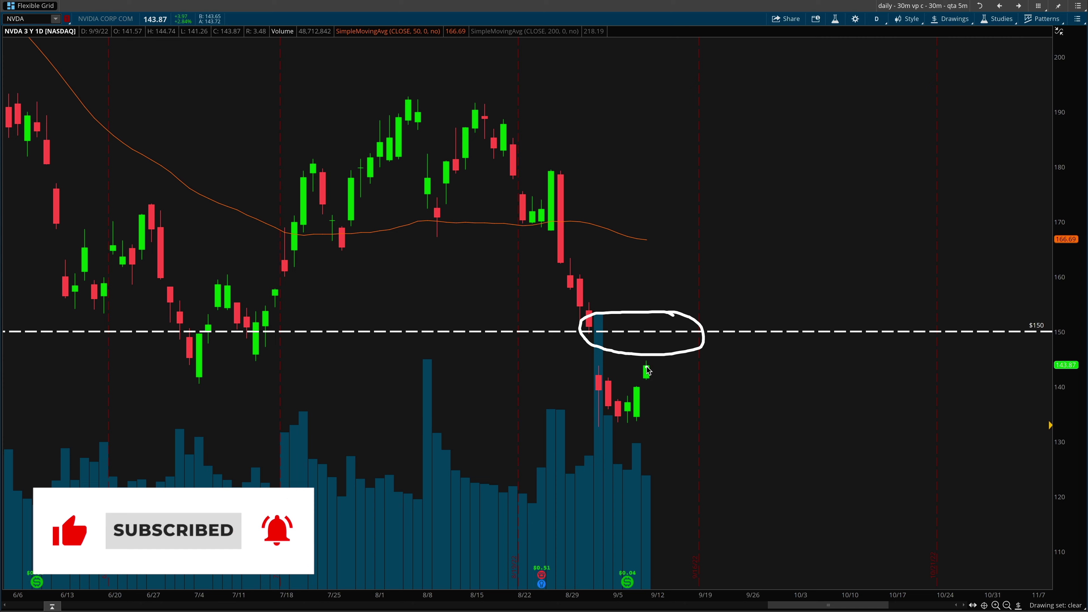
drag(646, 367, 659, 347)
key(Escape)
Open the Saved Strategies list in OptionStrat, circle the total returns of the two NVDA calendar puts and clear the circle
key(ctrl+Left)
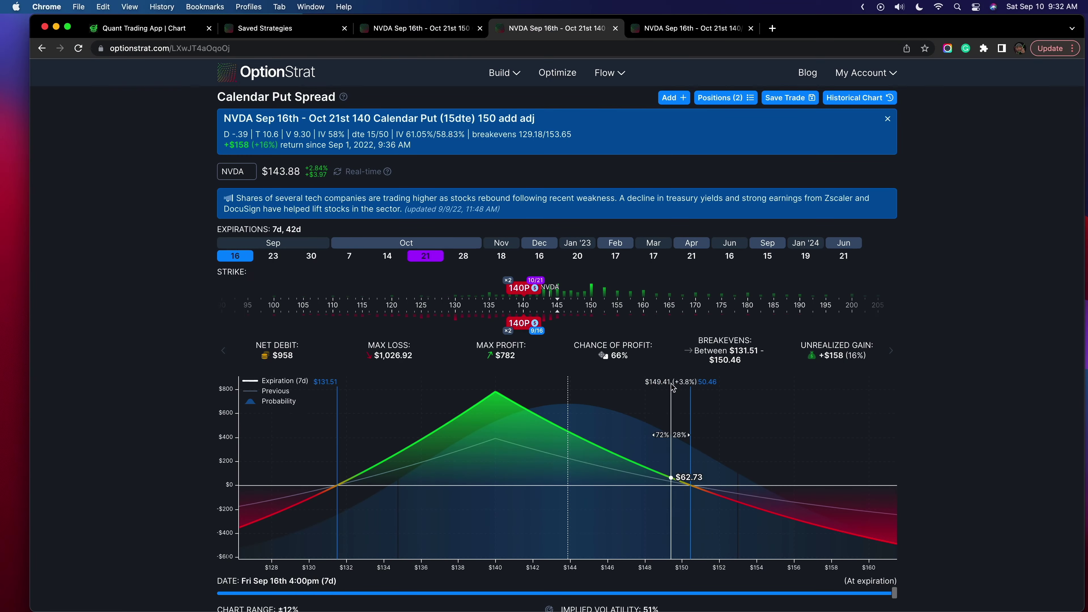
click(307, 27)
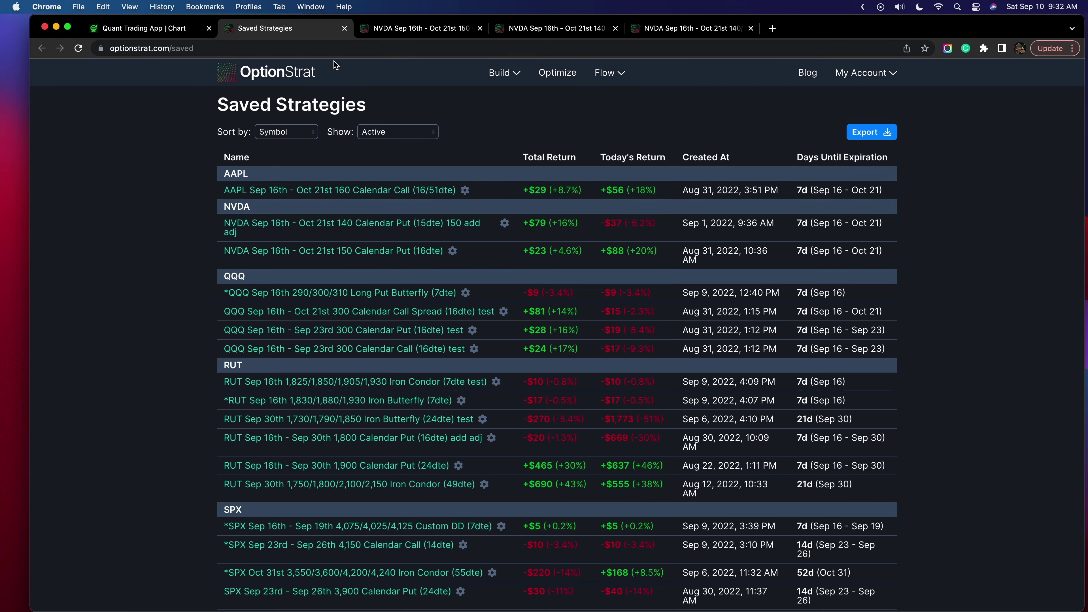
mouse_move(554, 216)
mouse_down()
mouse_move(517, 227)
mouse_move(561, 266)
mouse_move(590, 245)
mouse_move(554, 210)
mouse_up()
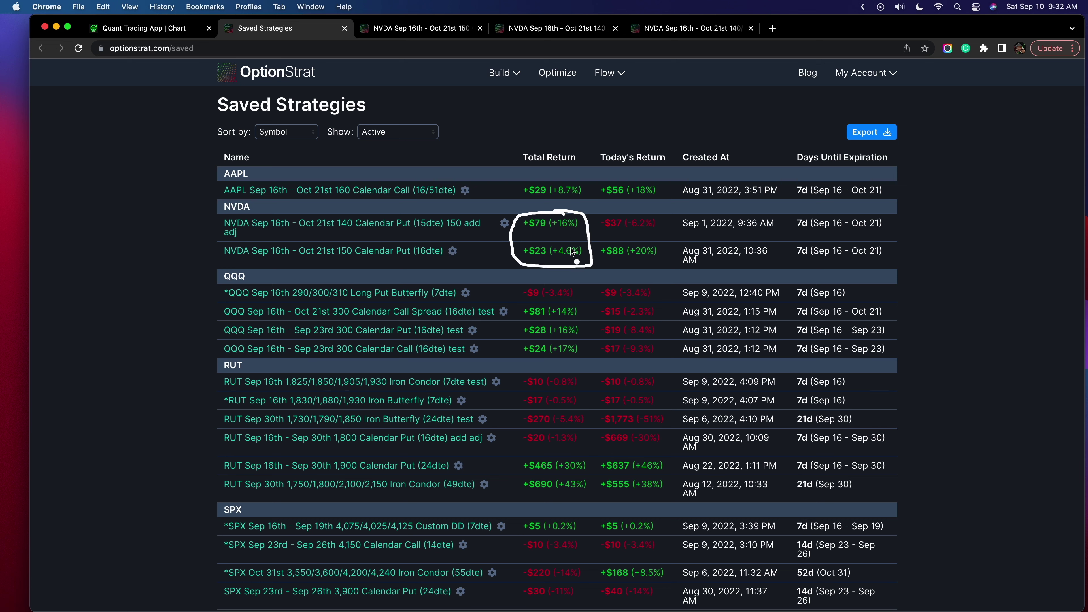
click(577, 267)
key(Escape)
Return to the daily NVDA chart, mark the gap below $150 and draw an X on the dashed line beside its $150 label
key(ctrl+Right)
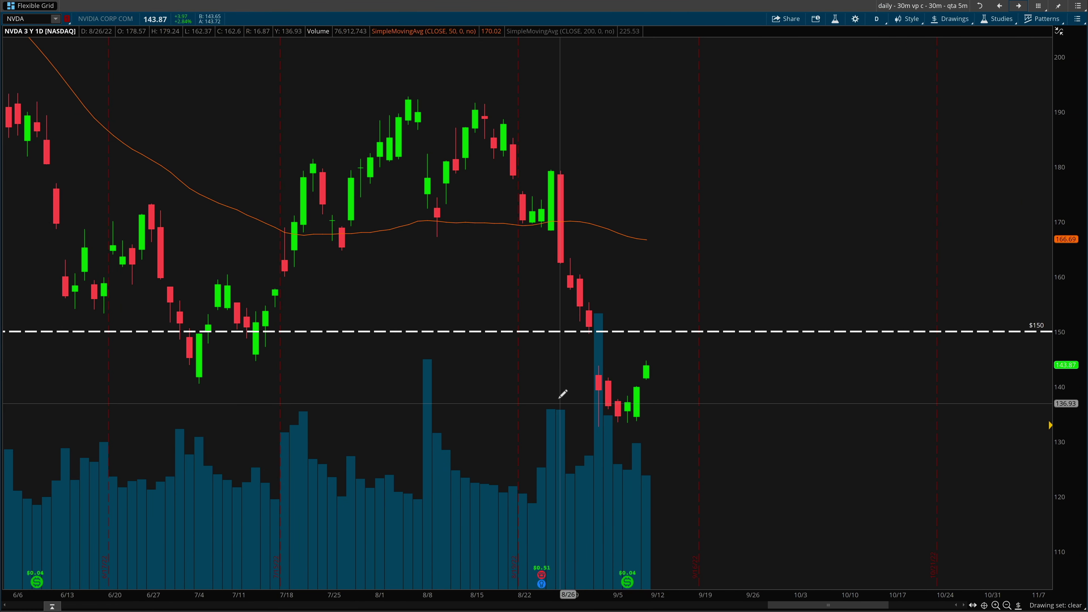
key(ctrl+a)
drag(599, 336, 634, 359)
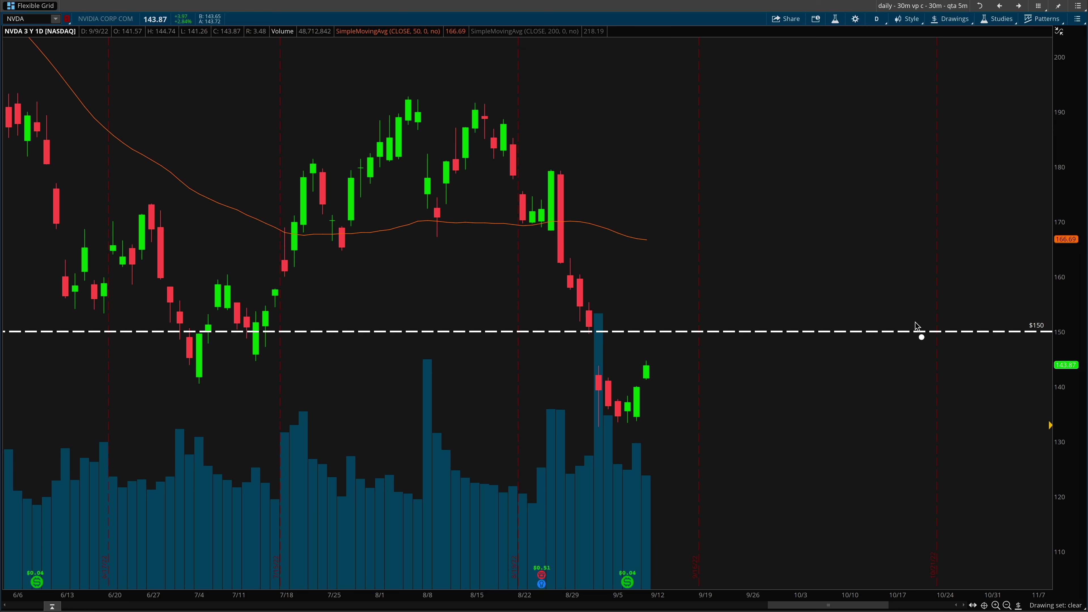
mouse_move(951, 299)
mouse_down()
mouse_move(1020, 339)
mouse_move(952, 346)
mouse_up()
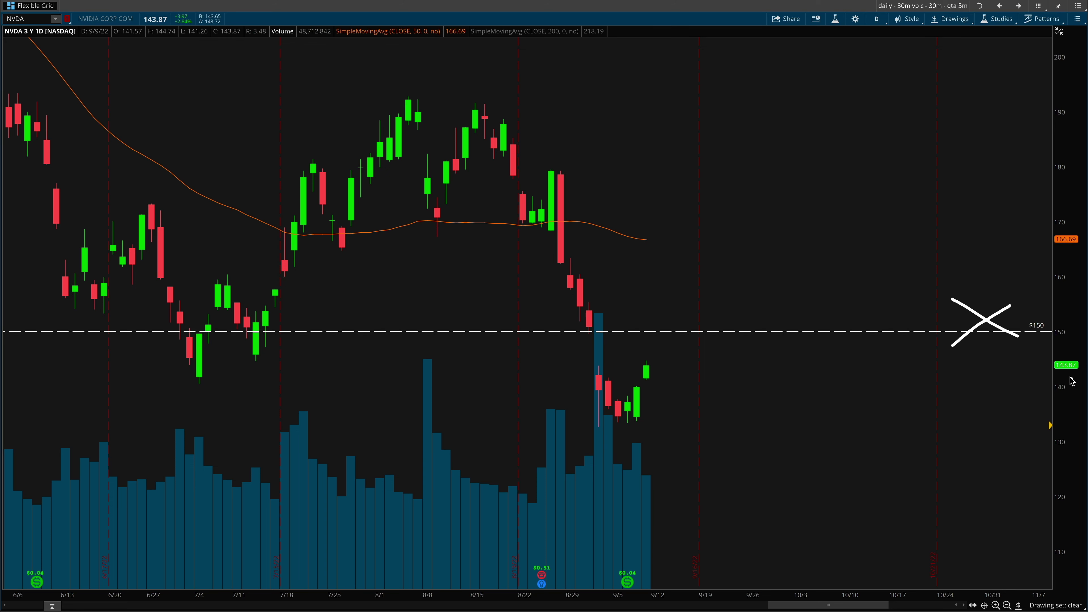
Circle the 140 price on the daily NVDA chart's axis, underline the early-September lows and clear all marks
drag(1072, 380, 1057, 375)
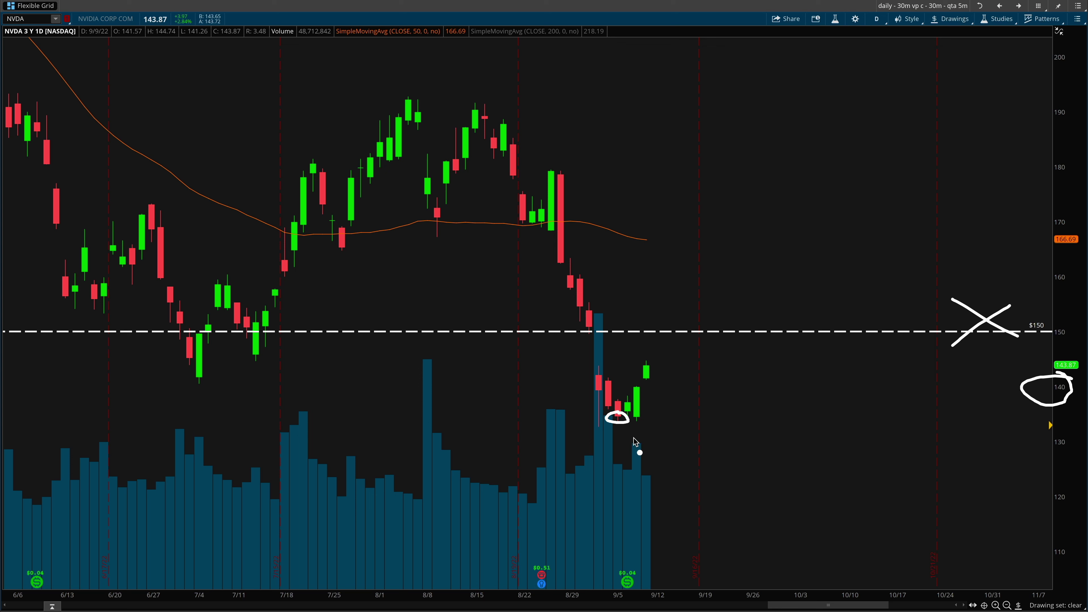
drag(573, 431, 683, 429)
mouse_move(576, 431)
mouse_down()
mouse_move(557, 434)
mouse_move(647, 428)
mouse_up()
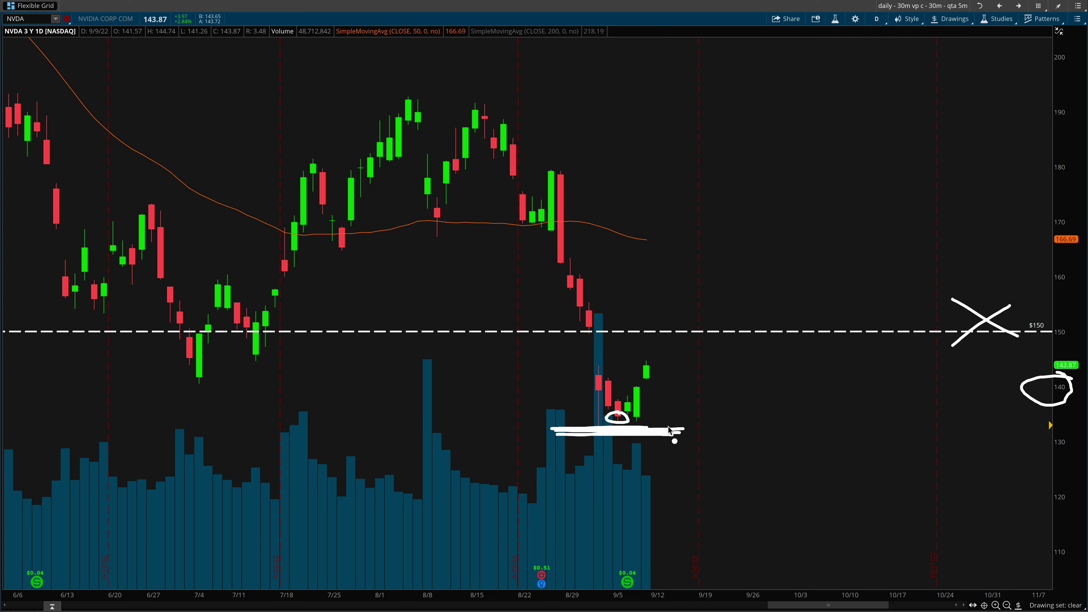
key(Escape)
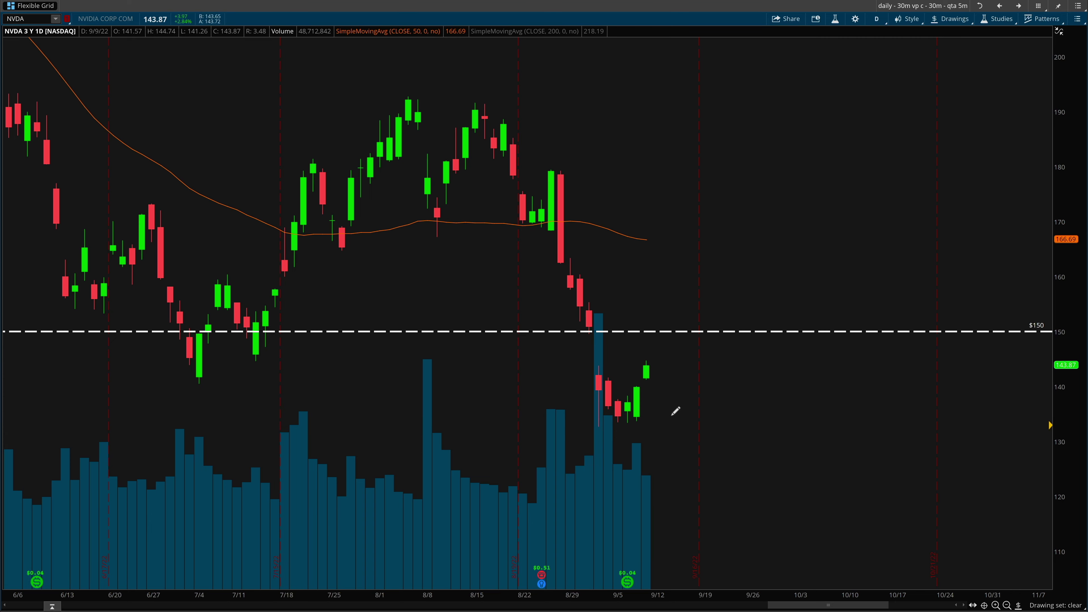
Switch to the 15-minute NVDA chart, mark just below the 134.65 level, draw an arrow down toward about 124 and clear the marks
key(ctrl+Left)
click(179, 34)
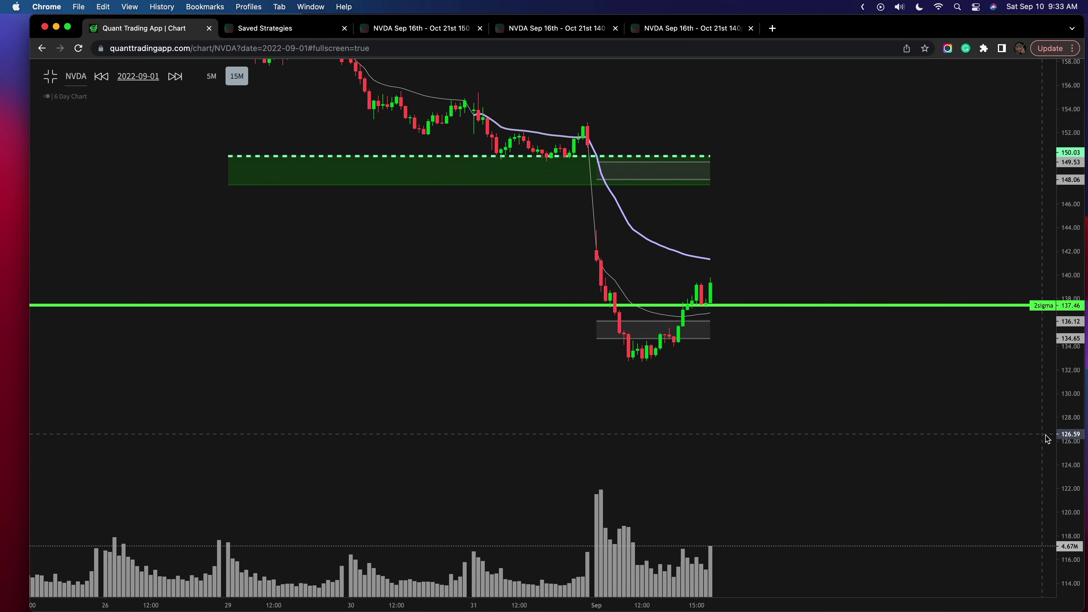
drag(630, 360, 575, 363)
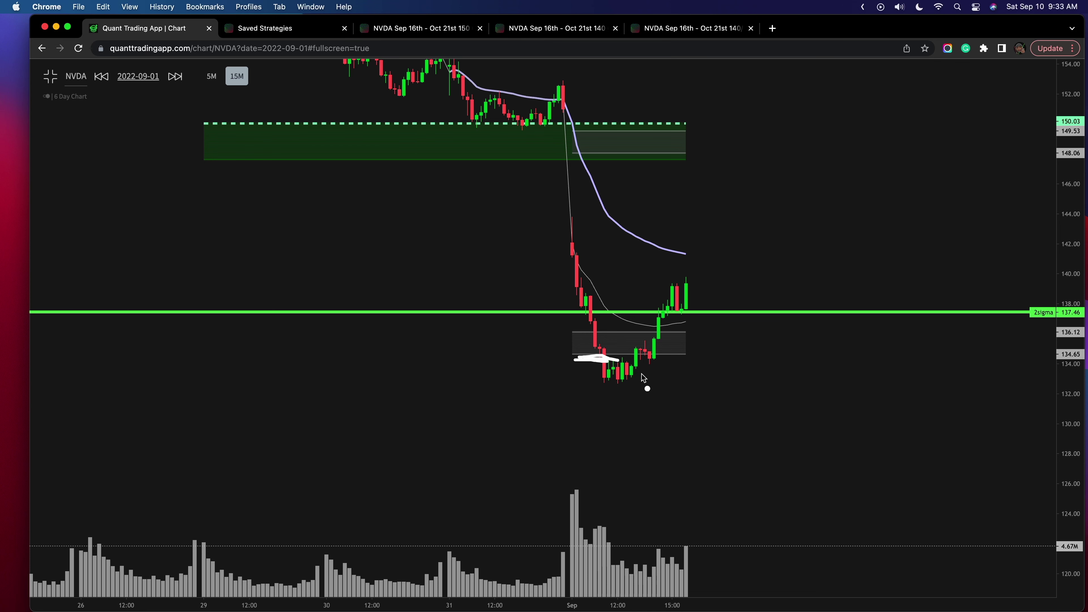
mouse_move(650, 363)
mouse_down()
mouse_move(675, 418)
mouse_move(746, 459)
mouse_move(1025, 512)
mouse_move(1010, 523)
mouse_up()
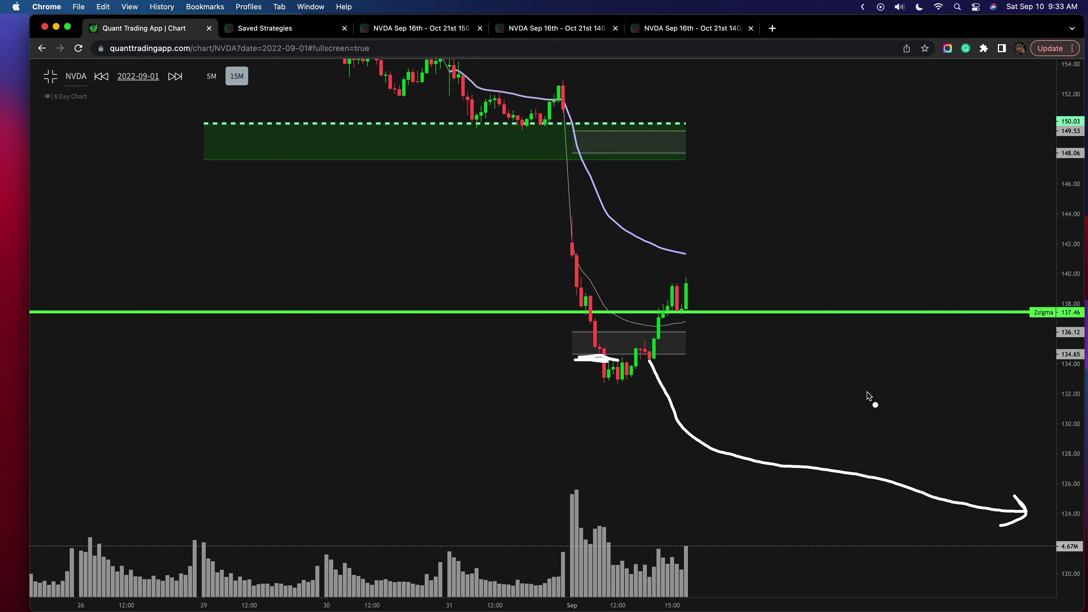
key(Escape)
drag(918, 486, 899, 443)
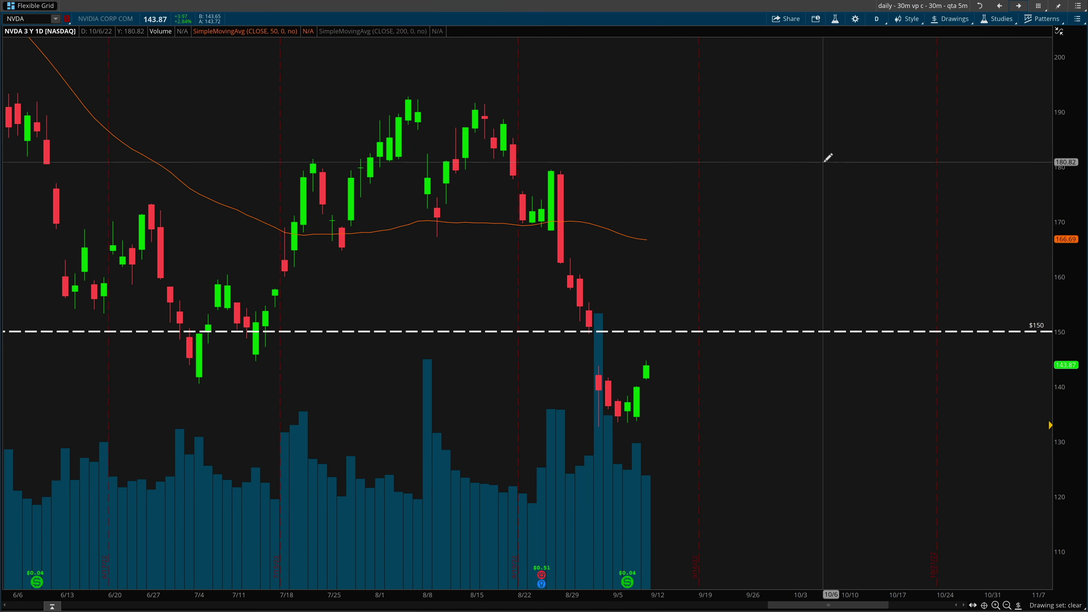
Show the full three-year range of the daily NVDA chart, draw support lines below $150 from the 2021 lows, and clear them
right_click(825, 155)
click(855, 171)
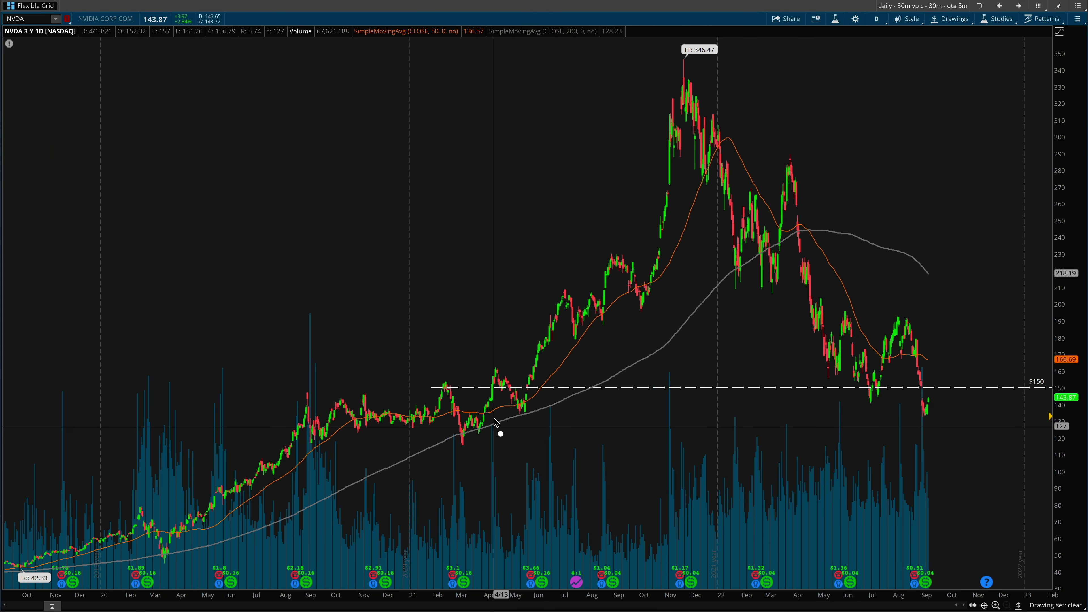
drag(493, 417, 1009, 417)
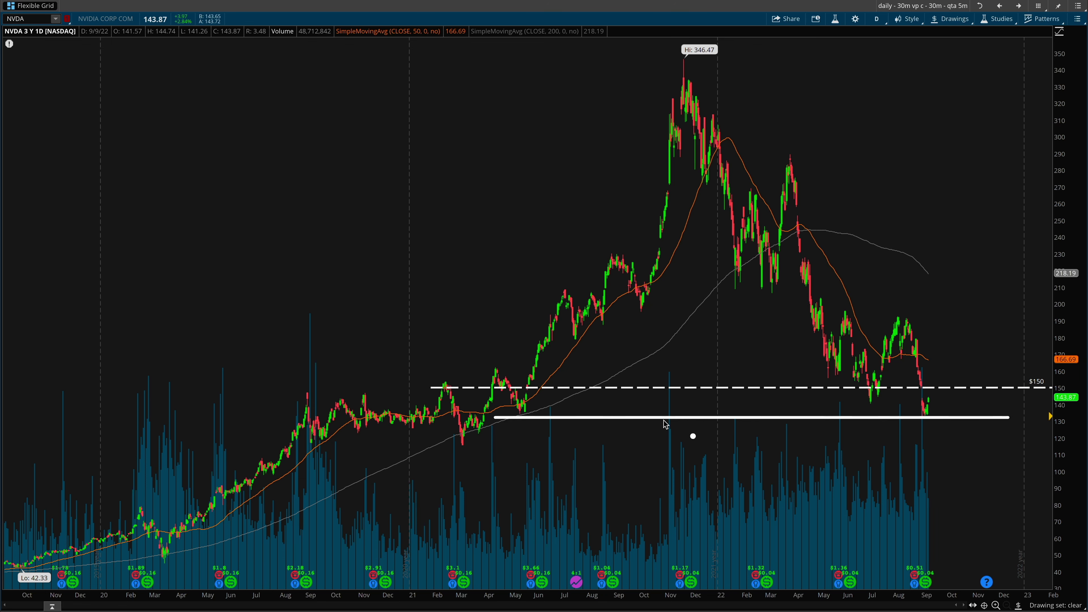
drag(484, 413, 526, 414)
drag(458, 436, 1039, 438)
drag(448, 443, 1045, 455)
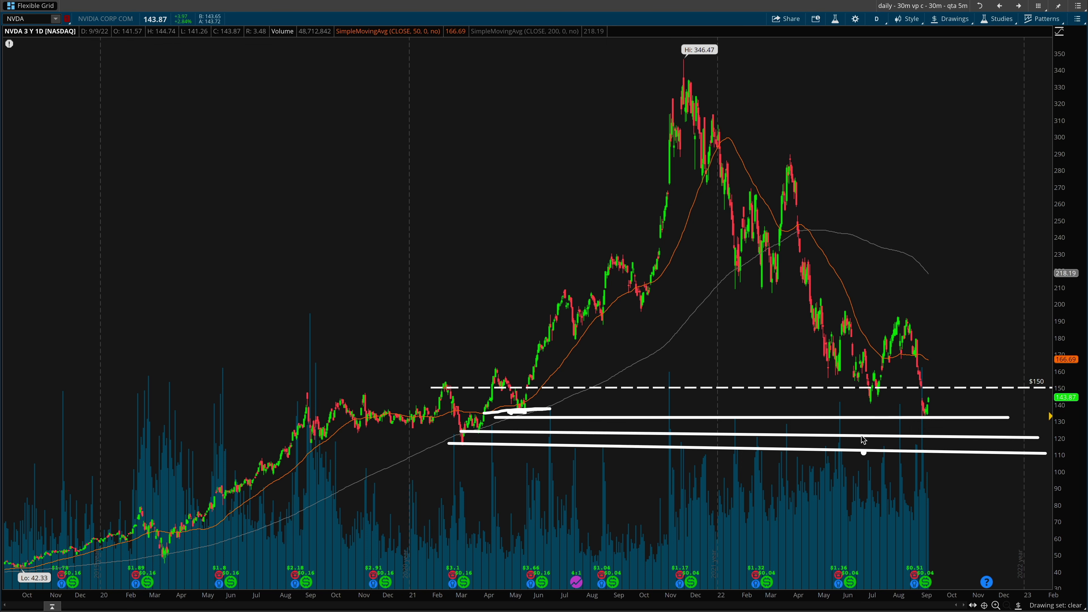
key(Escape)
drag(753, 347, 1052, 430)
Return to the 15-minute NVDA chart, underline the 134 area, circle the session lows and handwrite "30%" beside the price action
key(ctrl+Left)
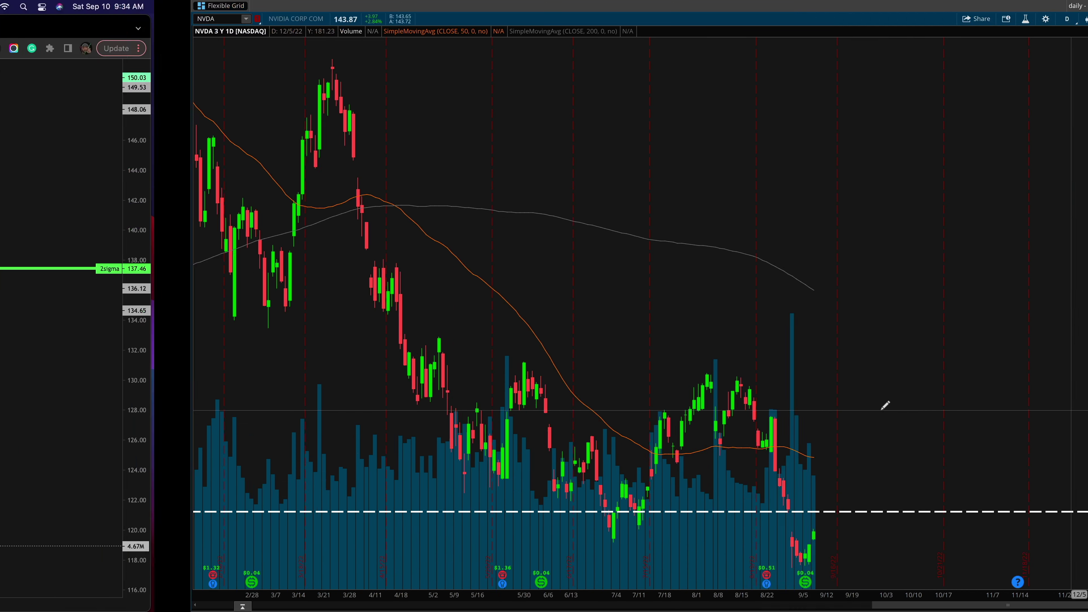
drag(541, 320, 700, 316)
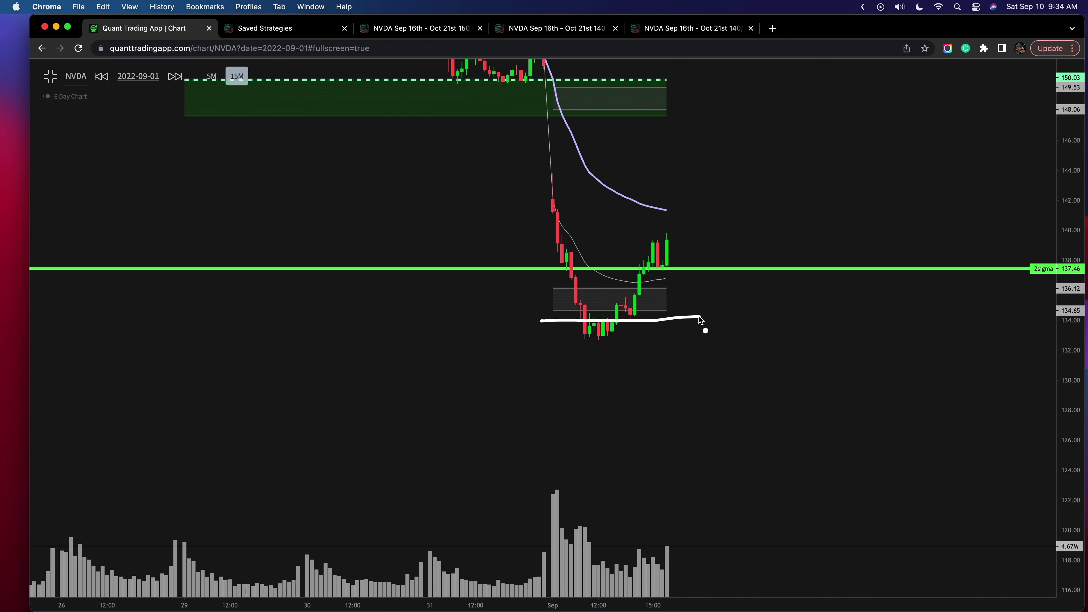
mouse_move(576, 318)
mouse_down()
mouse_move(604, 343)
mouse_move(617, 323)
mouse_move(579, 326)
mouse_up()
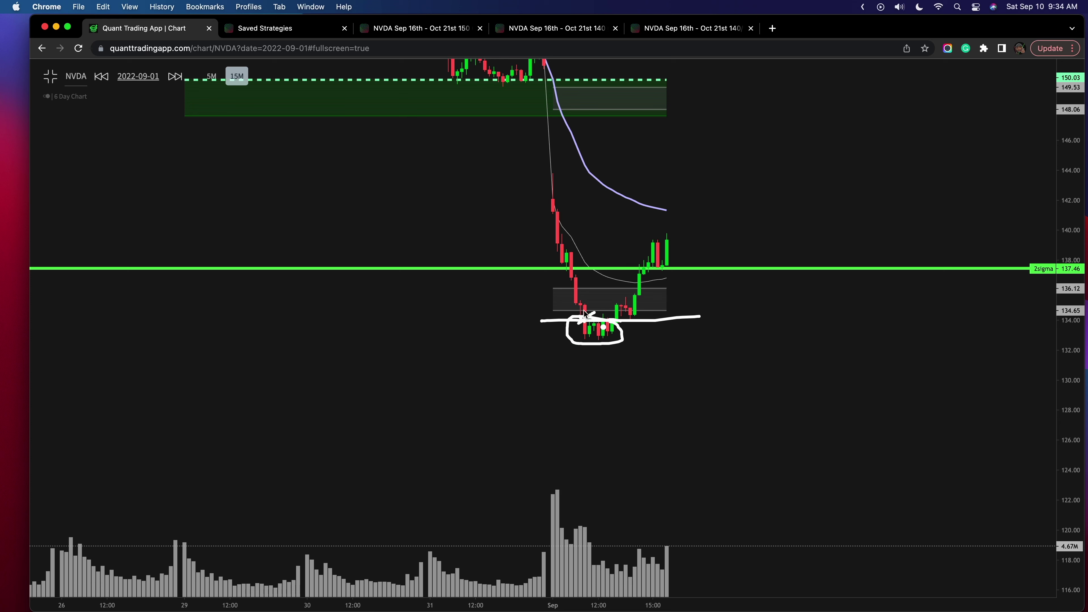
mouse_move(829, 367)
mouse_down()
mouse_move(865, 418)
mouse_move(842, 428)
mouse_up()
mouse_move(925, 367)
mouse_down()
mouse_move(921, 422)
mouse_move(925, 367)
mouse_up()
mouse_move(988, 364)
mouse_down()
mouse_move(1005, 382)
mouse_move(1000, 404)
mouse_up()
mouse_move(1018, 408)
mouse_down()
mouse_move(1052, 414)
mouse_move(1019, 407)
mouse_up()
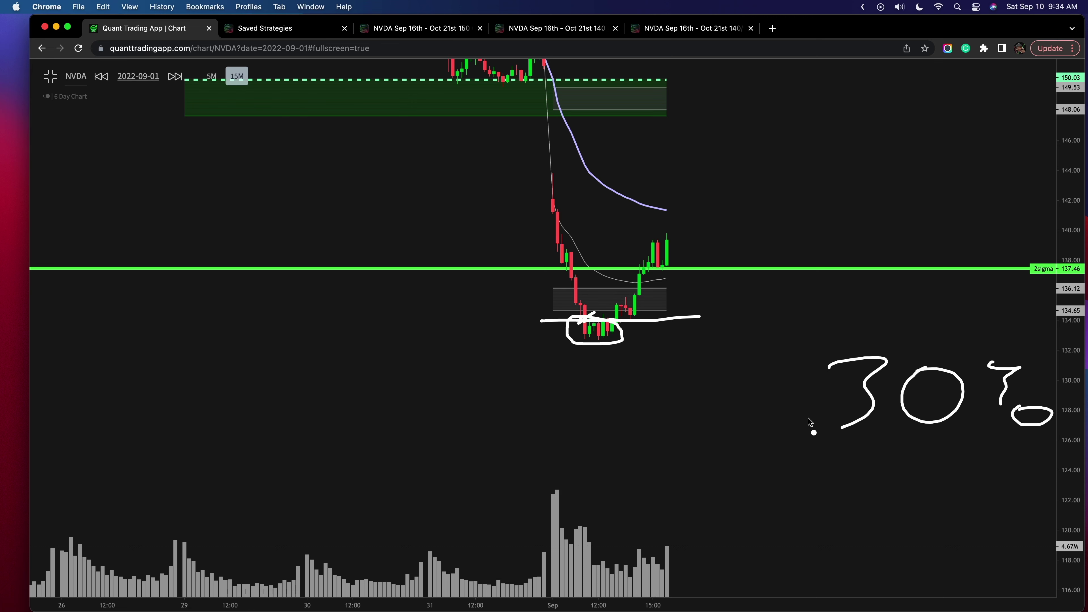
Handwrite "20%" opposite the 30% note, circle the 150.03 price label and both percentages, and clear all marks
drag(65, 331, 188, 427)
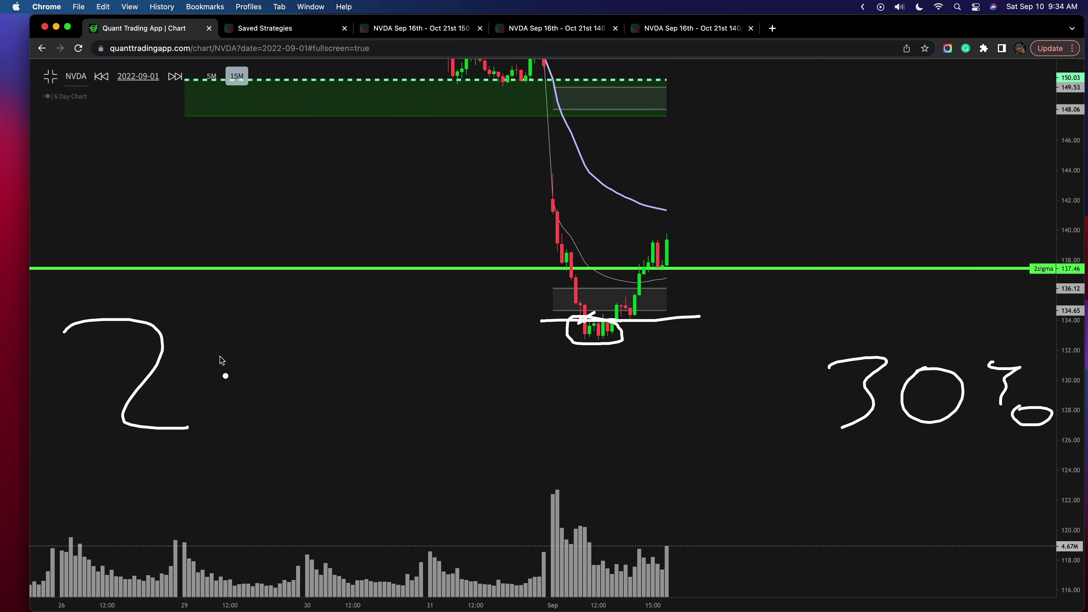
drag(217, 345, 197, 342)
mouse_move(310, 349)
mouse_down()
mouse_move(343, 418)
mouse_move(368, 425)
mouse_up()
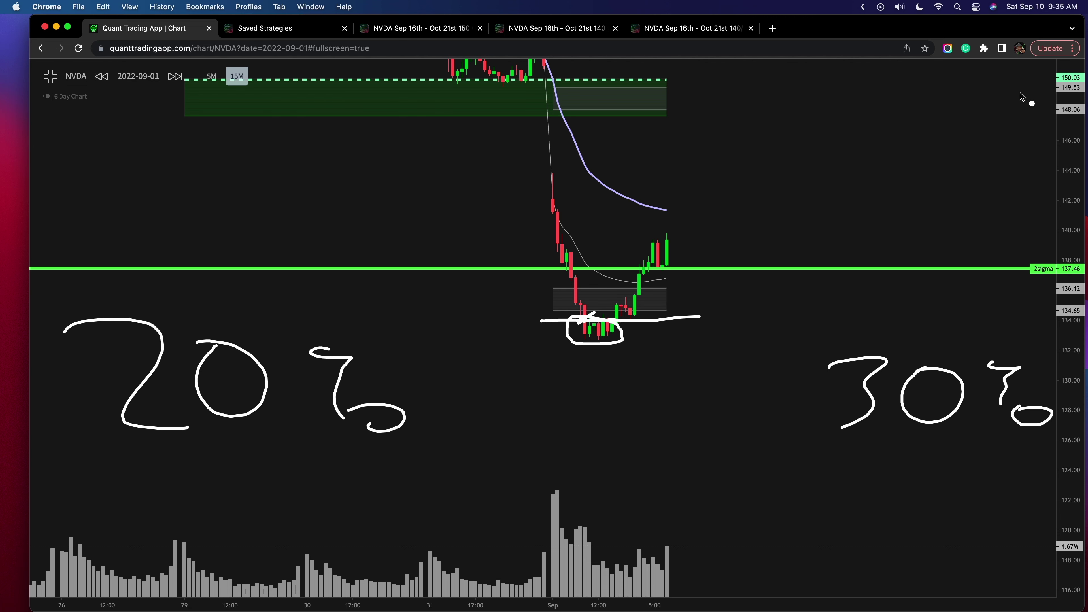
mouse_move(1045, 70)
mouse_down()
mouse_move(1071, 90)
mouse_move(1032, 68)
mouse_up()
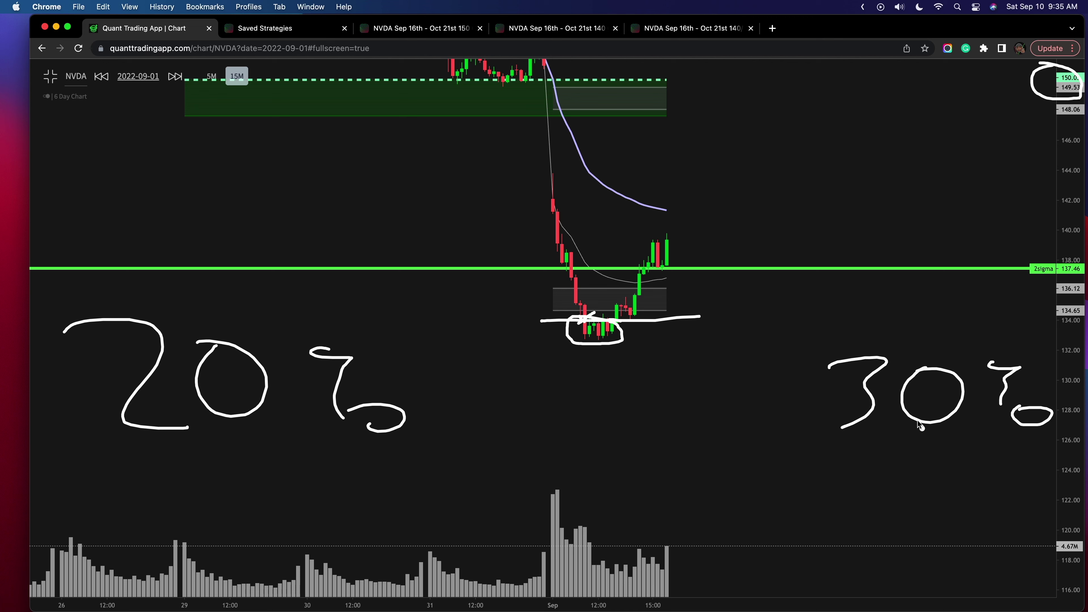
mouse_move(1033, 309)
mouse_down()
mouse_move(996, 310)
mouse_move(843, 504)
mouse_move(1002, 338)
mouse_up()
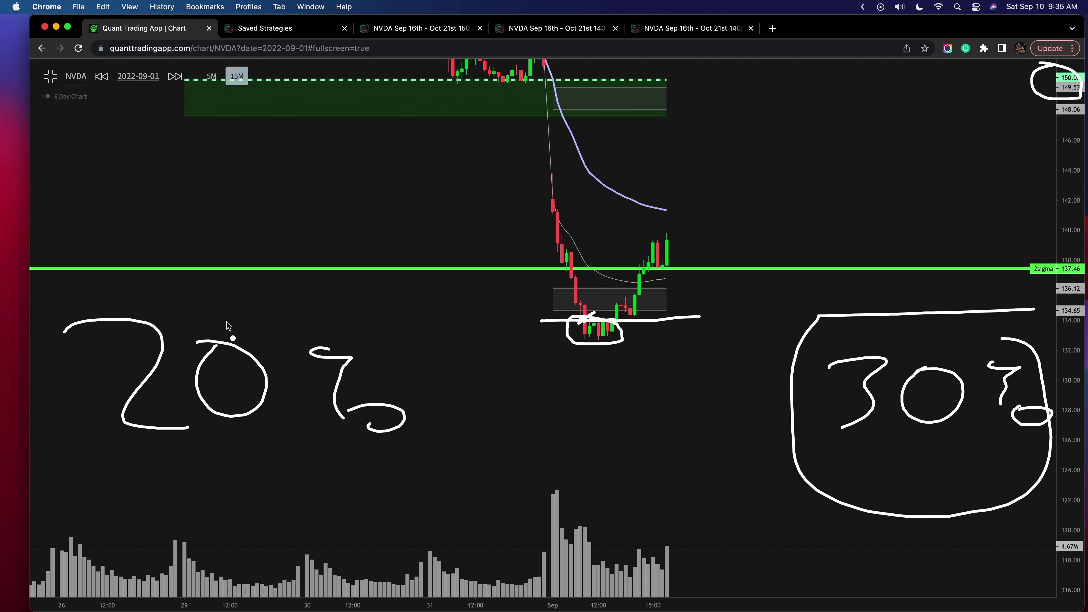
mouse_move(227, 310)
mouse_down()
mouse_move(76, 474)
mouse_move(259, 294)
mouse_move(250, 293)
mouse_up()
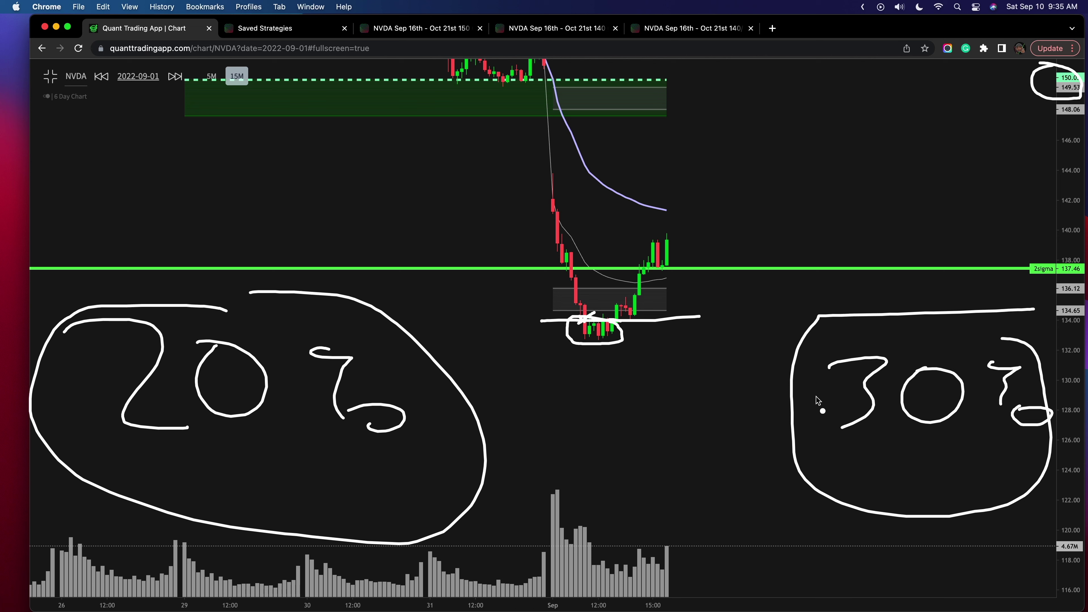
key(Escape)
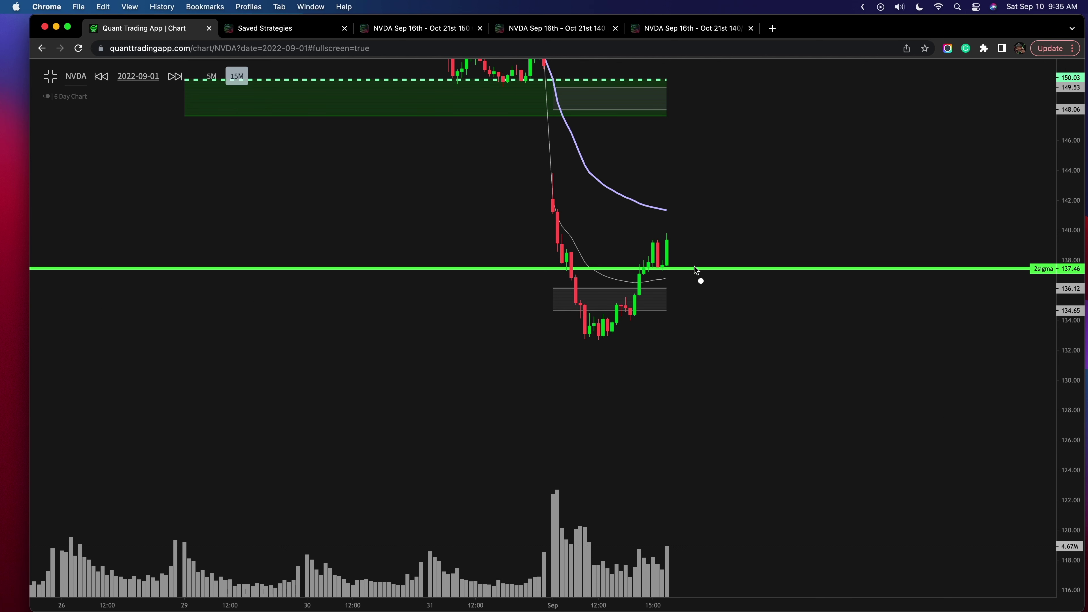
In OptionStrat's Saved Strategies, review the NVDA 150 and 140 calendar puts' return details, then circle their total returns and clear the circle
click(292, 29)
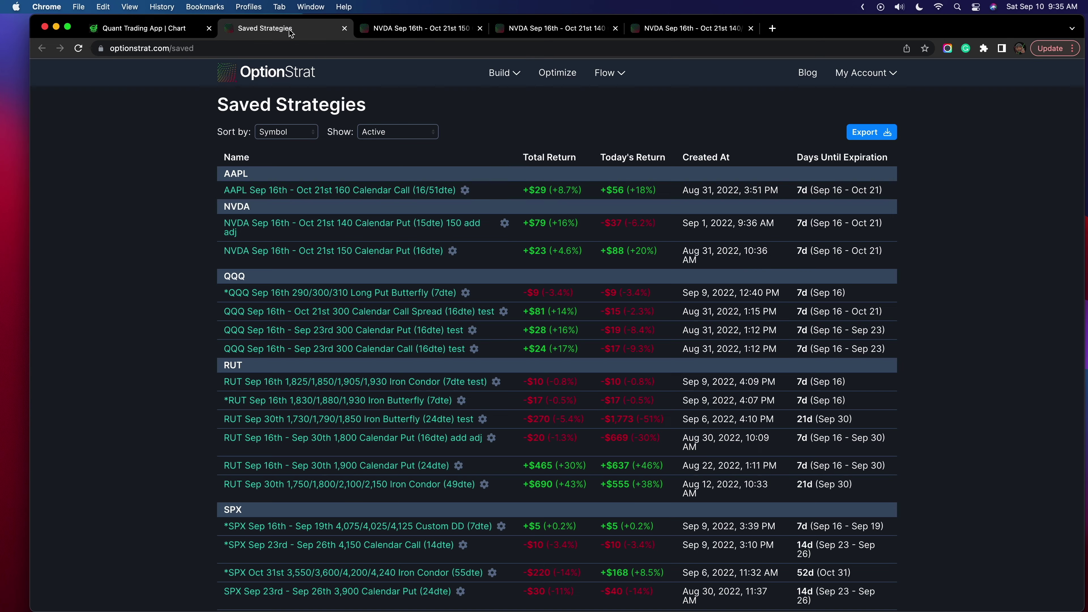
mouse_move(453, 250)
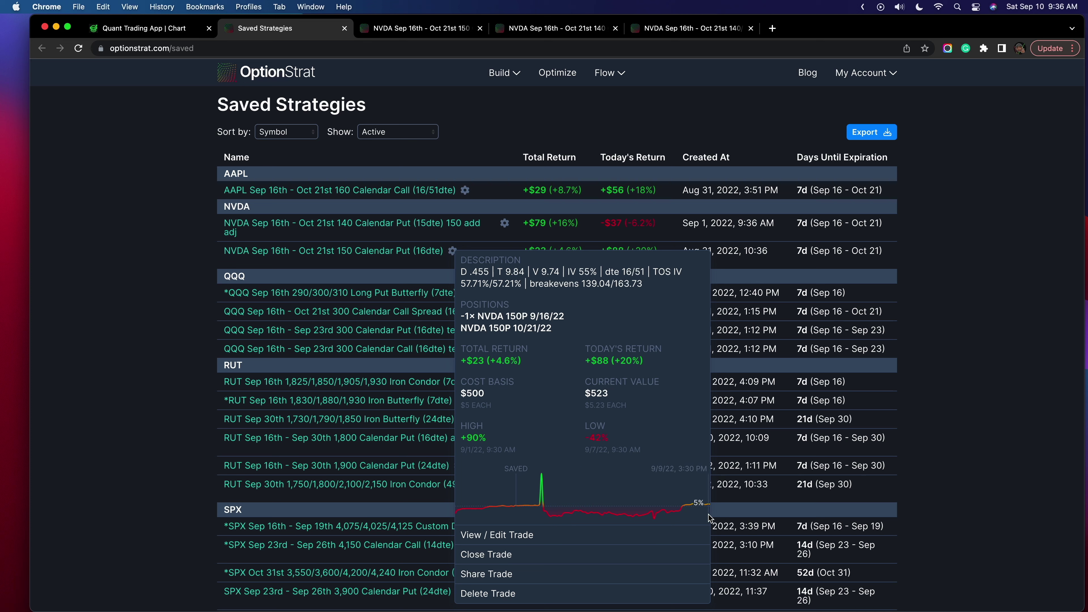
click(902, 369)
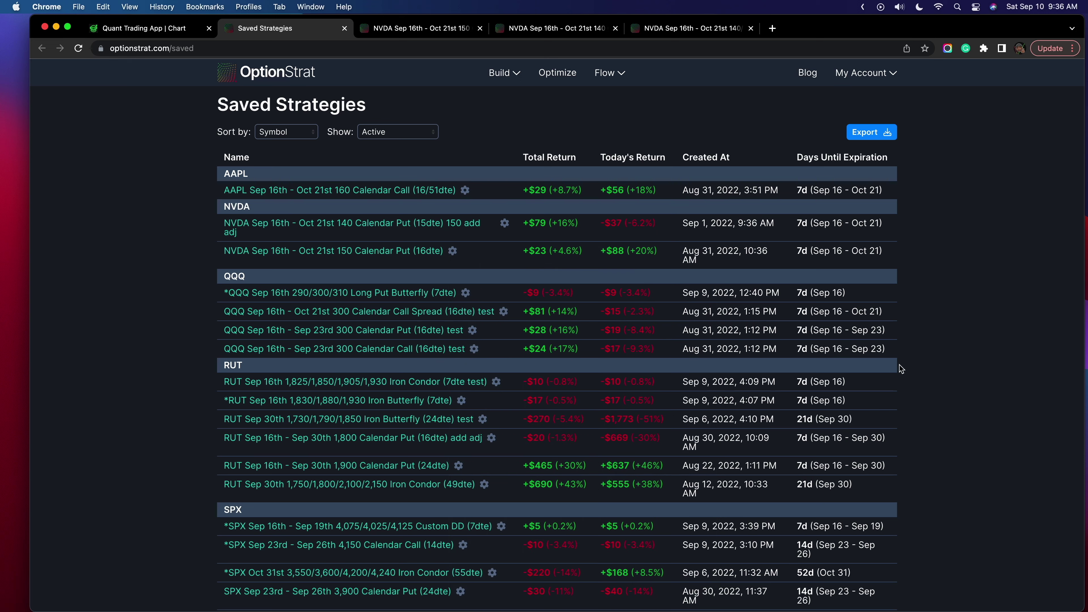
click(504, 223)
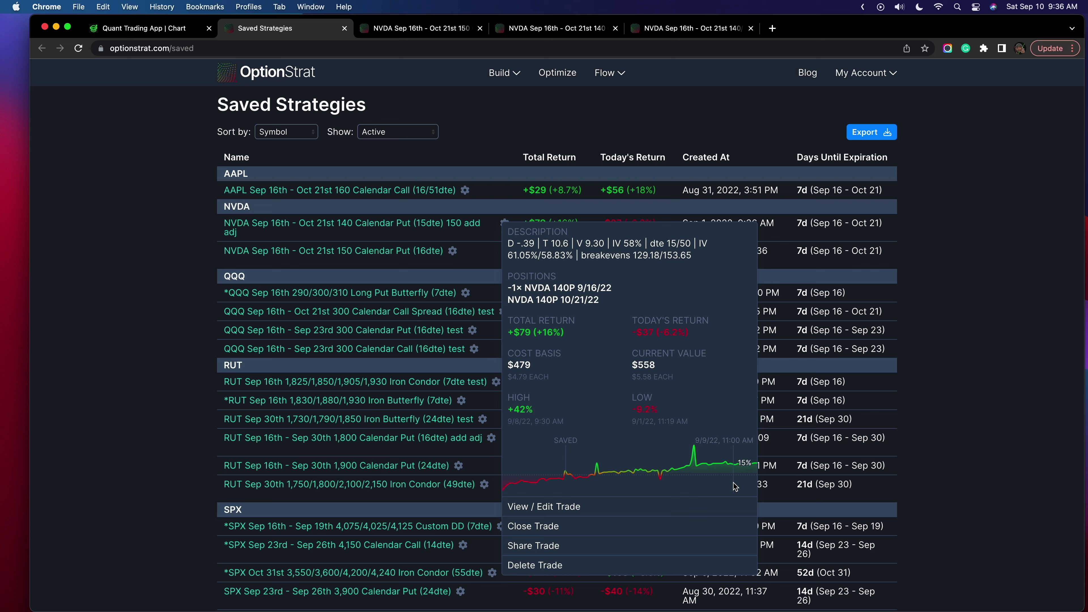
click(971, 360)
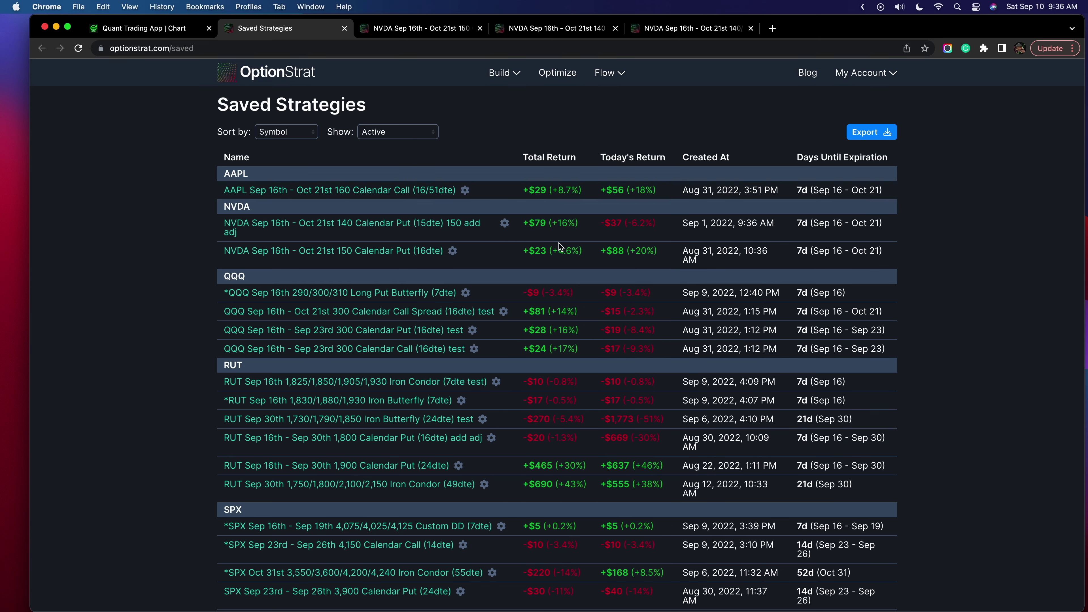
mouse_move(539, 215)
mouse_down()
mouse_move(527, 267)
mouse_move(588, 223)
mouse_move(541, 218)
mouse_up()
key(Escape)
Switch to the NVDA Risk Profile, circle the option position quantities and the P/L Open figures in turn, clearing each mark
key(ctrl+Right)
key(ctrl+Right)
key(ctrl+Right)
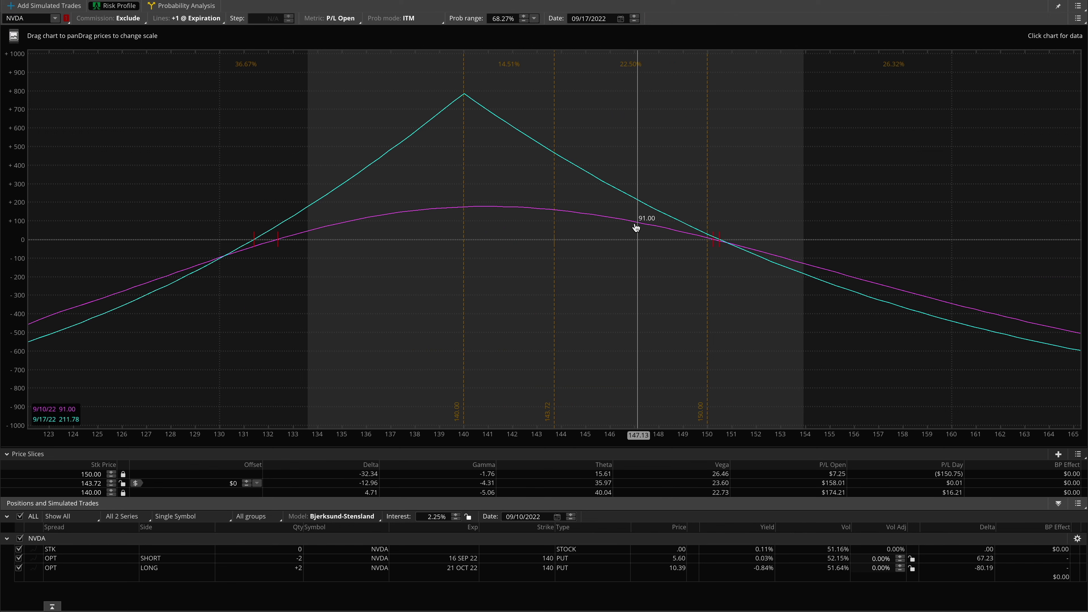
key(ctrl+a)
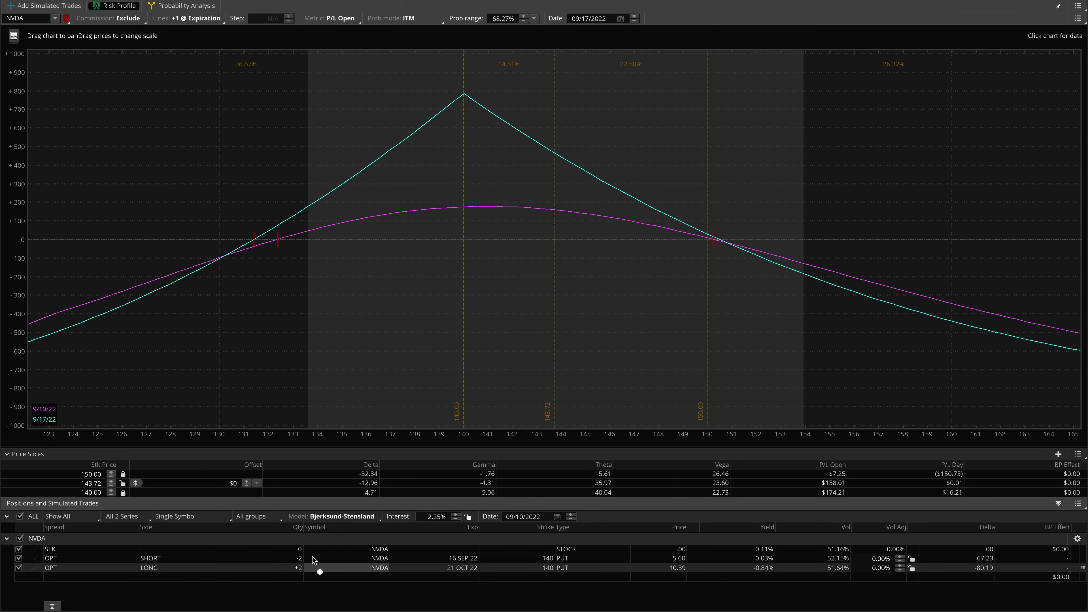
drag(315, 558, 274, 546)
key(Escape)
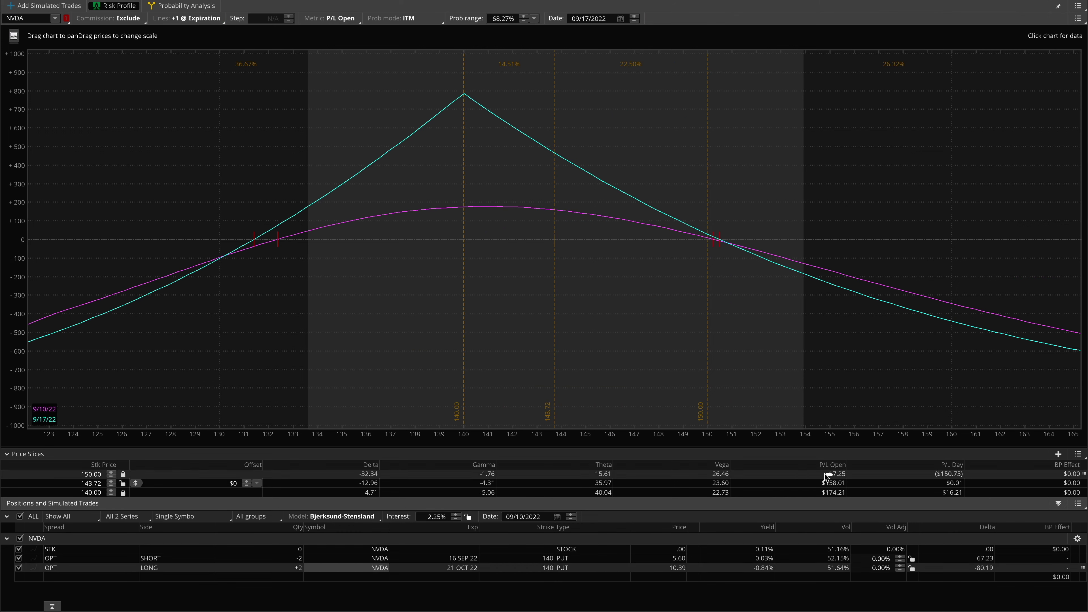
mouse_move(825, 474)
mouse_down()
mouse_move(856, 485)
mouse_move(823, 479)
mouse_up()
key(Escape)
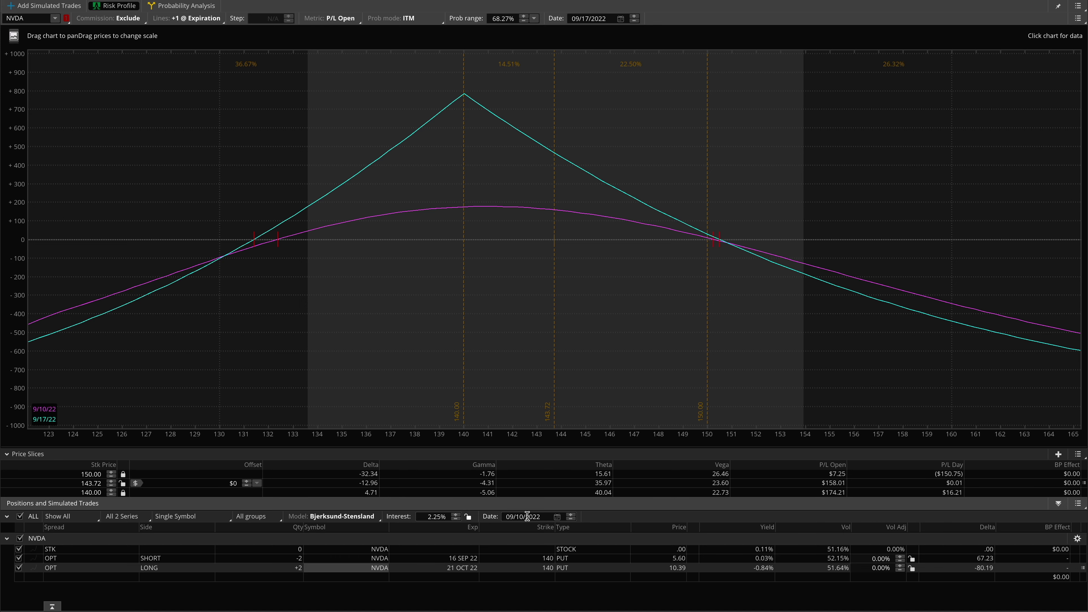
Set the position date to 09/13/2022, then mark the 143.72 and 150 slices' P/L Open and an arrow toward 150, clearing the marks
click(557, 517)
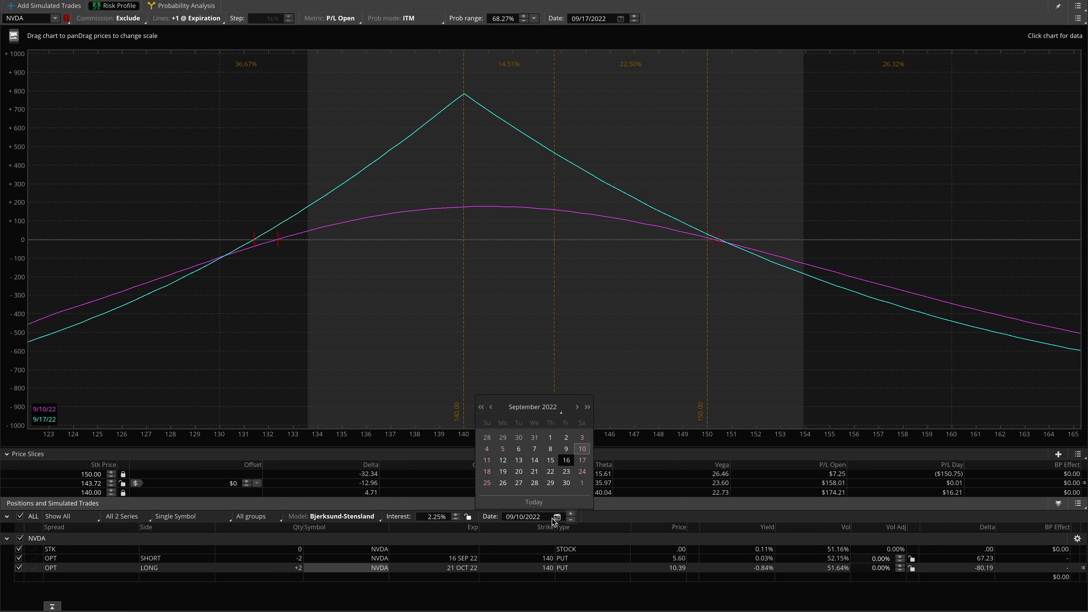
click(519, 460)
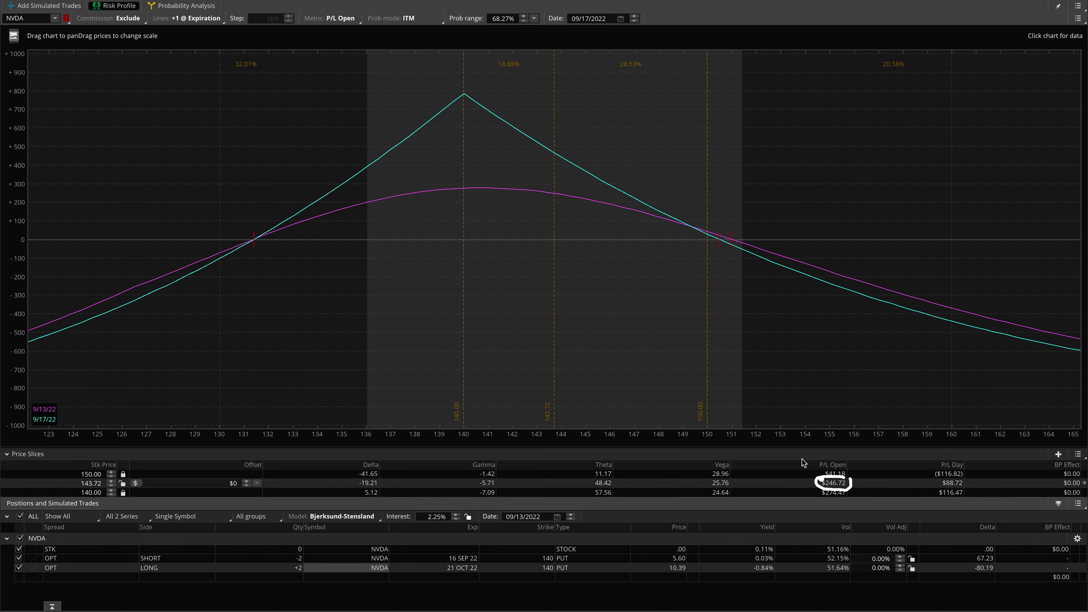
mouse_move(564, 184)
mouse_down()
mouse_move(549, 188)
mouse_move(610, 231)
mouse_move(675, 239)
mouse_move(655, 255)
mouse_up()
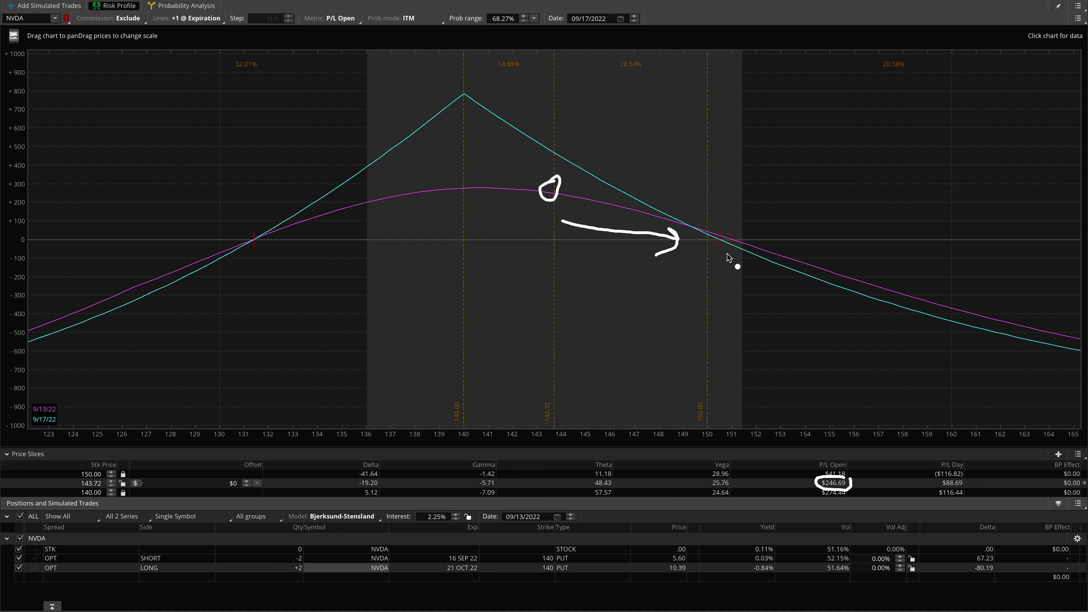
key(Escape)
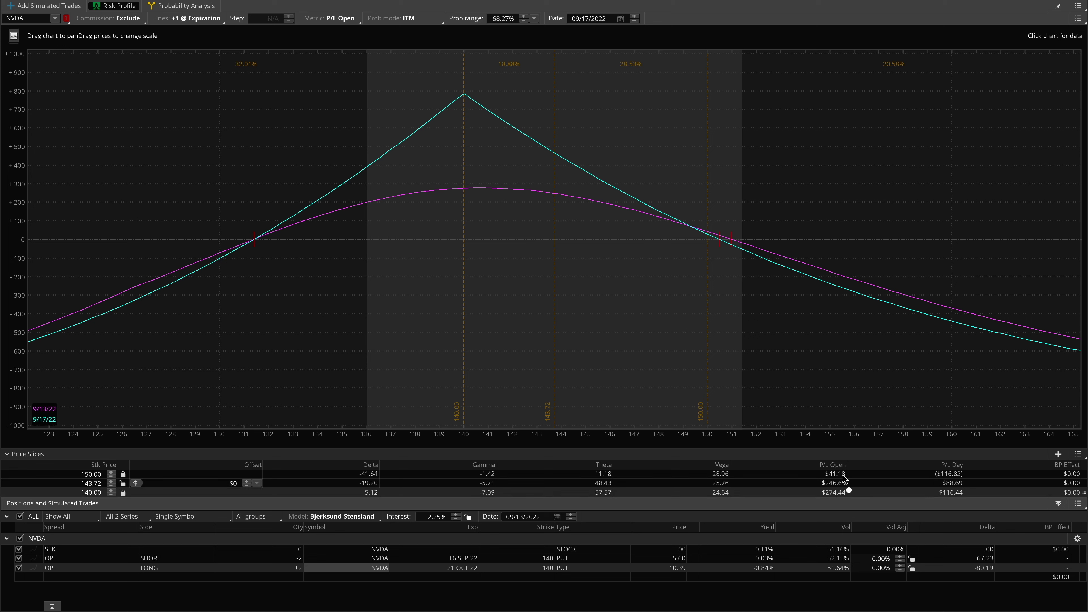
mouse_move(841, 466)
mouse_down()
mouse_move(870, 462)
mouse_move(824, 463)
mouse_up()
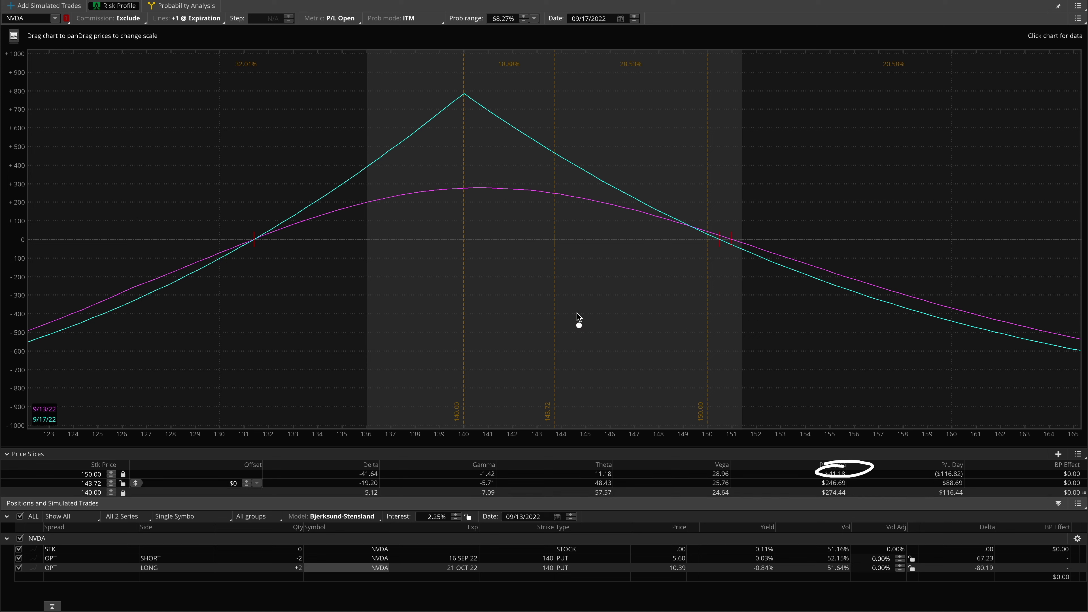
key(e)
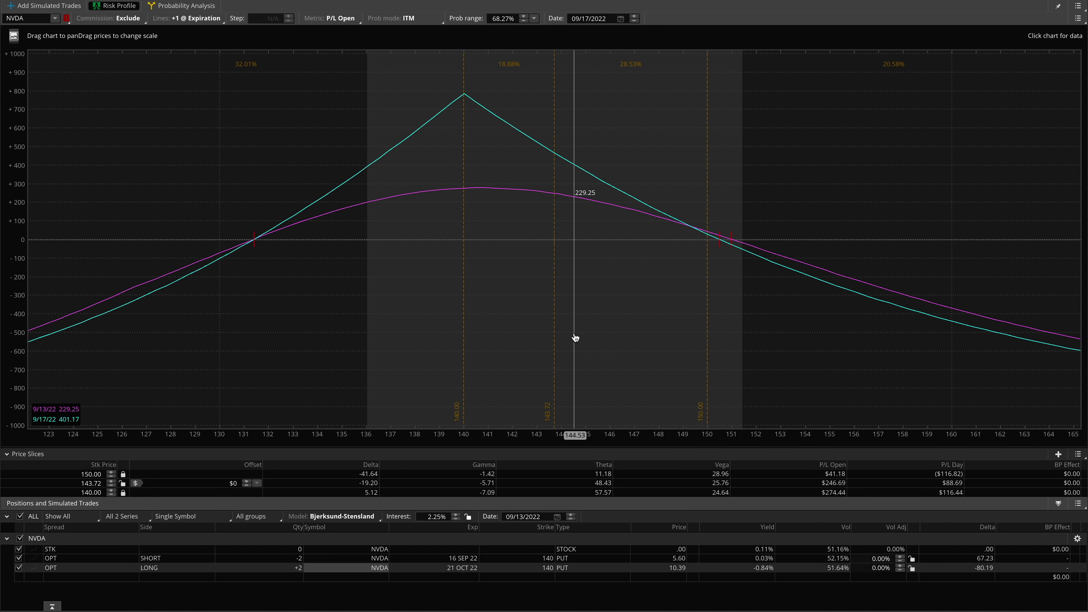
Circle the Risk Profile curves between about 140 and 145.5, mark the 140 slice line, and clear the marks
mouse_move(555, 147)
mouse_down()
mouse_move(543, 139)
mouse_move(581, 241)
mouse_move(526, 127)
mouse_up()
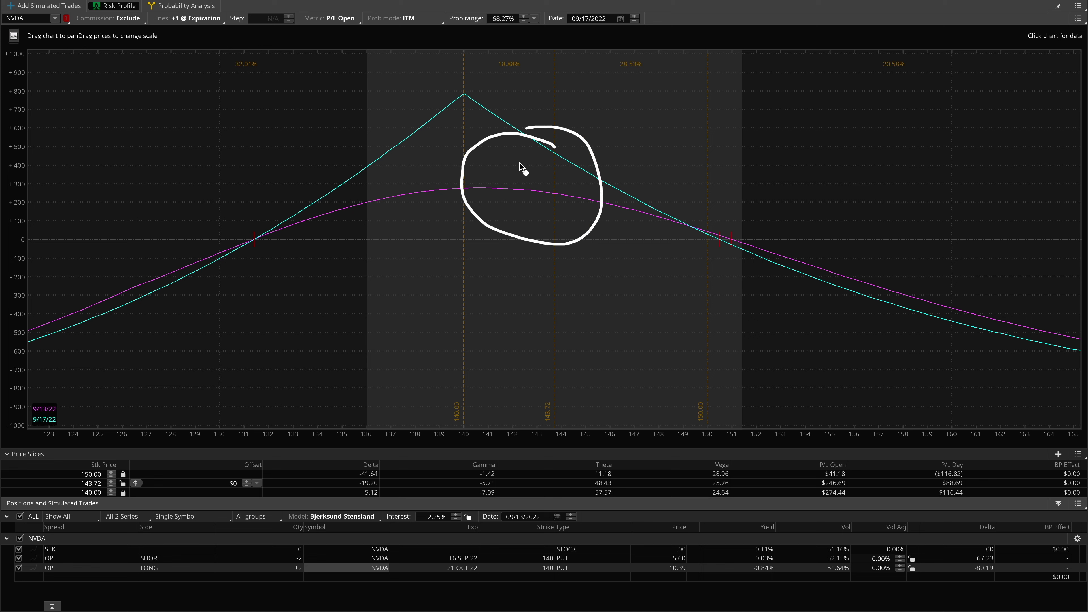
mouse_move(465, 383)
mouse_down()
mouse_move(502, 412)
mouse_move(471, 368)
mouse_up()
key(e)
Set the position date to 09/14/2022, circle the curve at 140 and the slices' P/L Open, then clear the marks
click(557, 517)
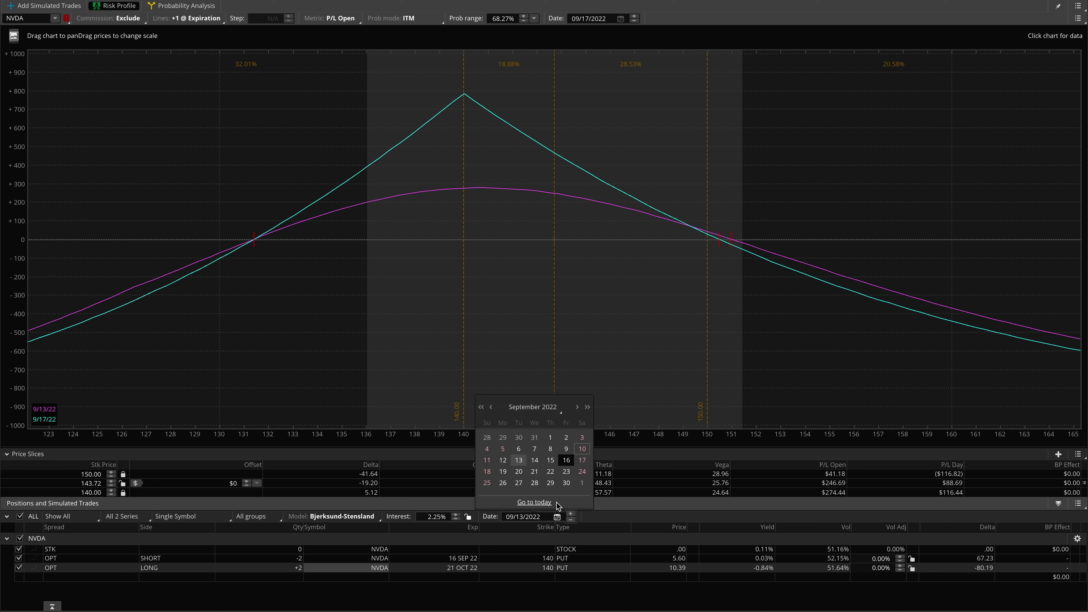
click(534, 461)
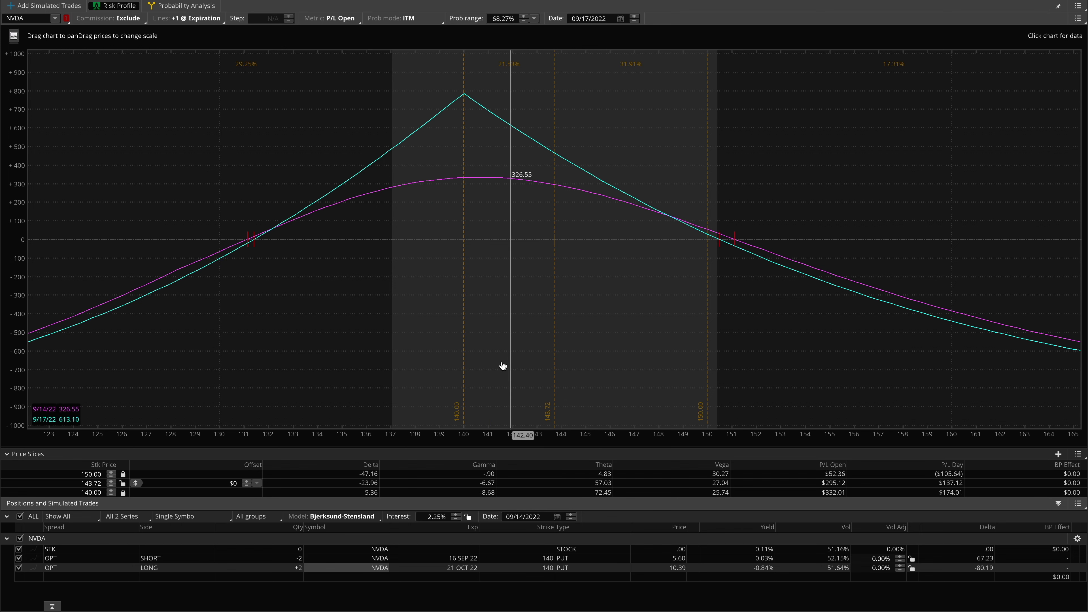
drag(471, 139, 448, 205)
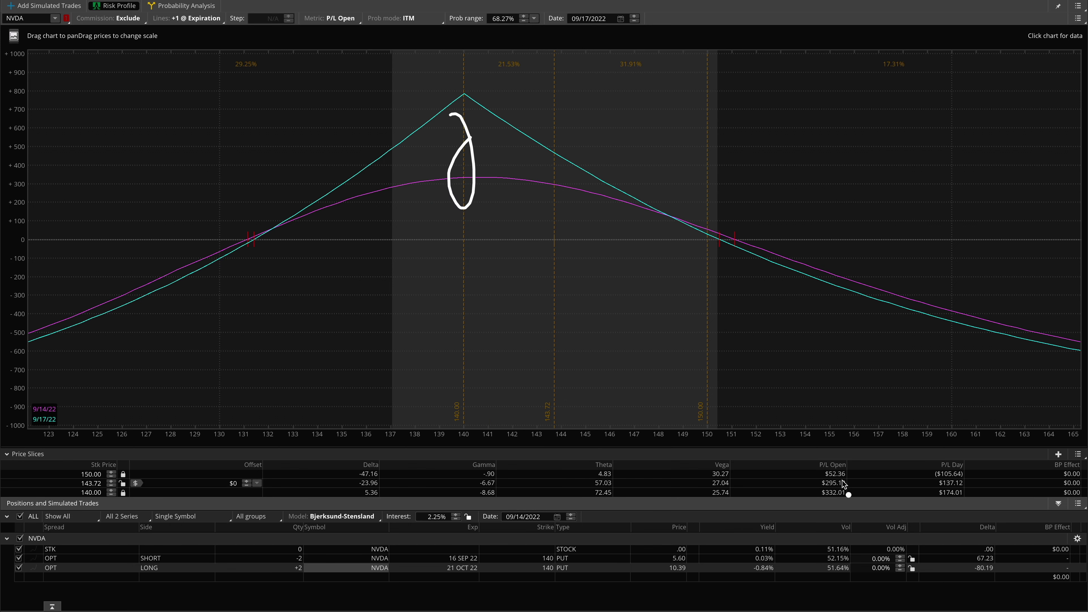
drag(825, 480, 823, 487)
key(Escape)
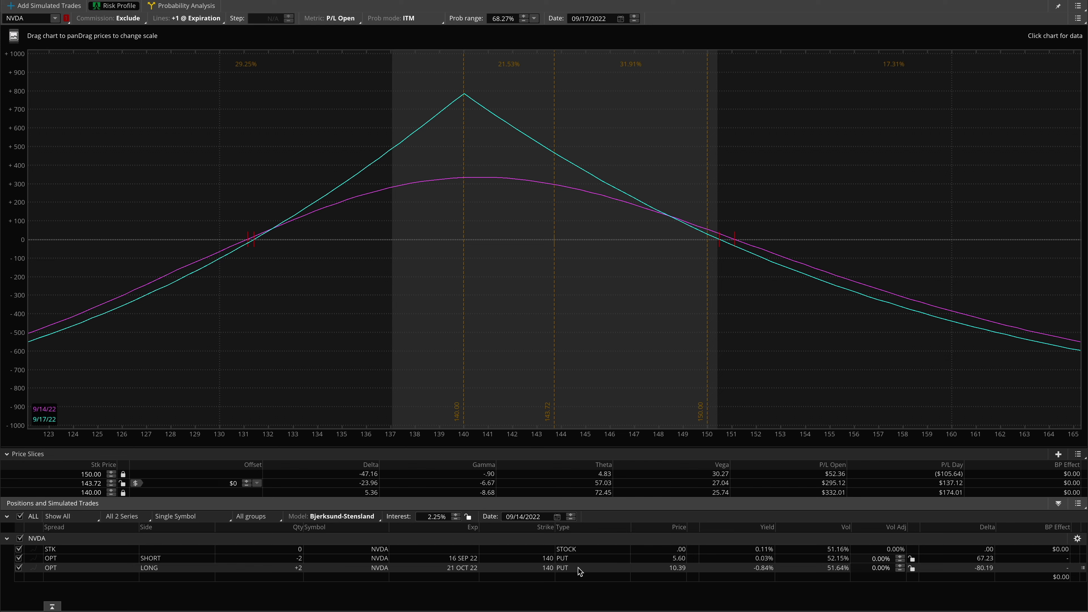
Advance the position date to 09/16/2022, then reset it to today, 09/10/2022
click(571, 514)
click(571, 514)
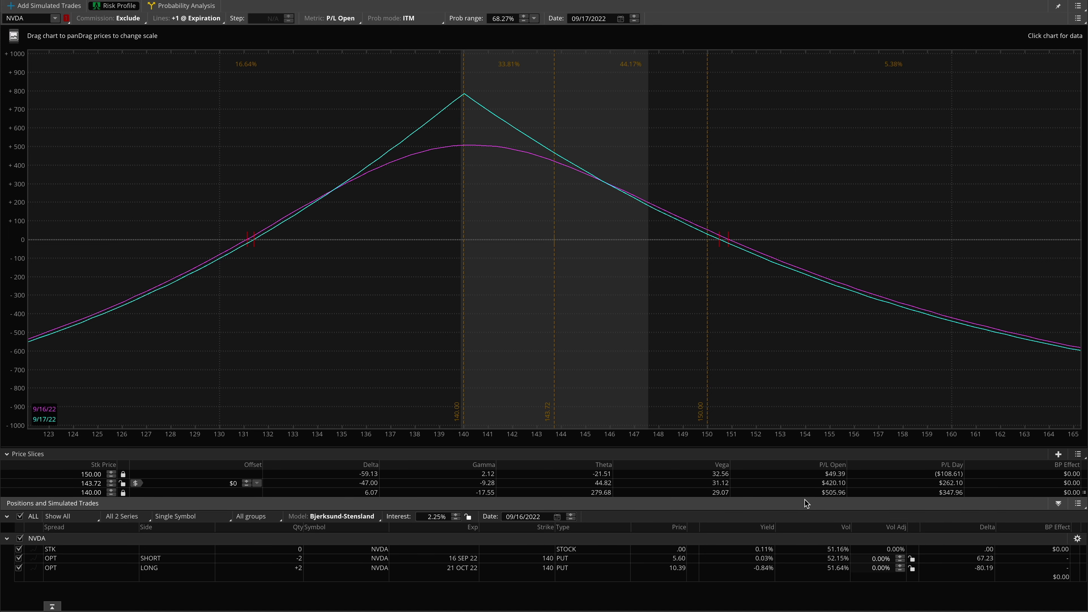
click(557, 516)
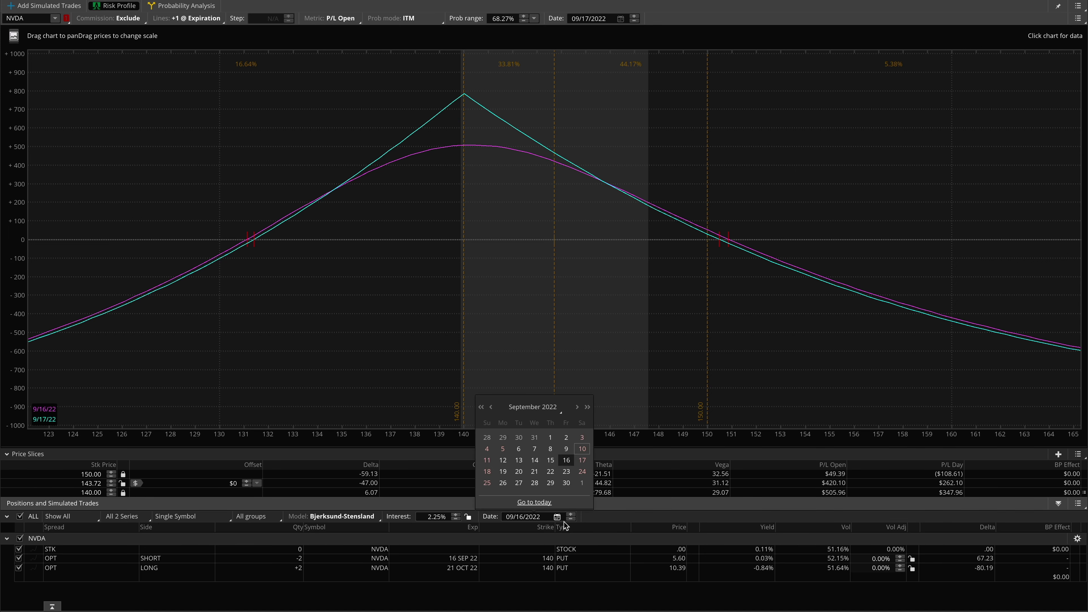
click(551, 501)
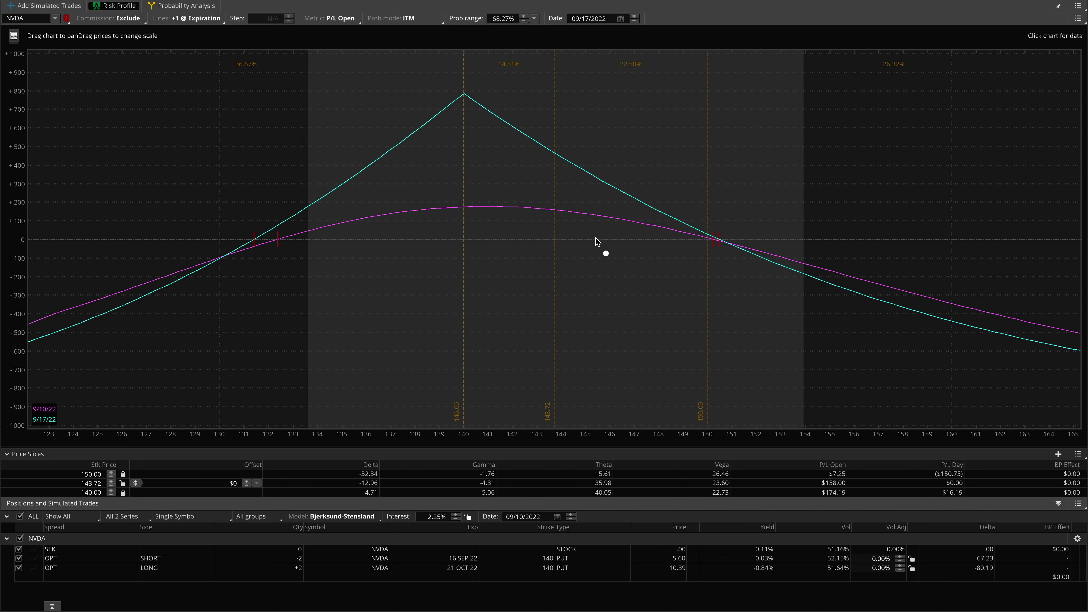
Sketch a calendar payoff curve peaking near 150 and erase it, then handwrite "200" beside the curves and mark the slices' P/L Open
mouse_move(538, 240)
mouse_down()
mouse_move(692, 81)
mouse_move(859, 287)
mouse_up()
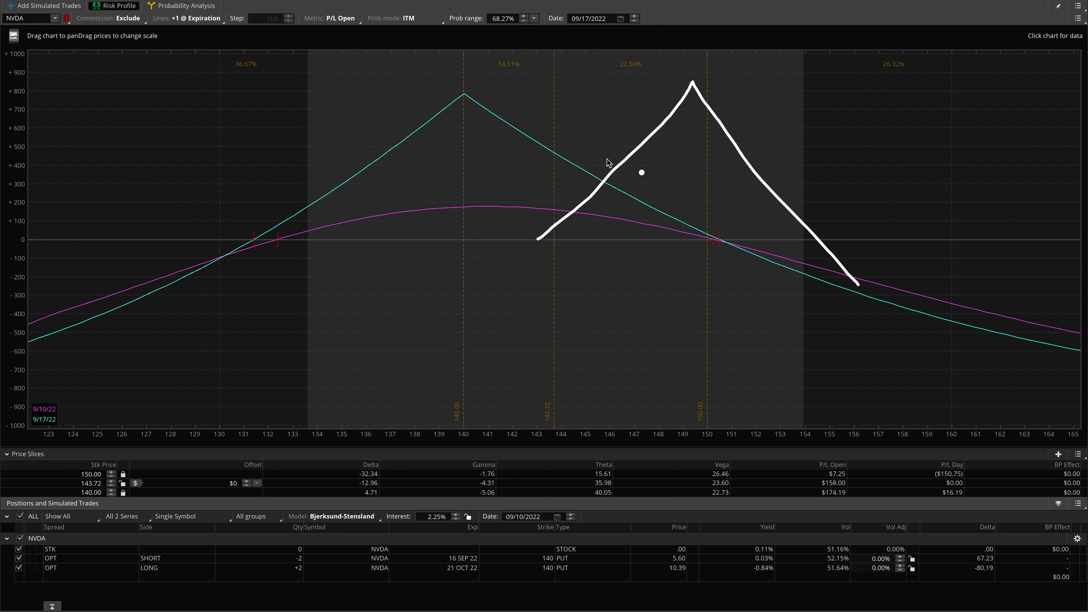
key(ctrl+z)
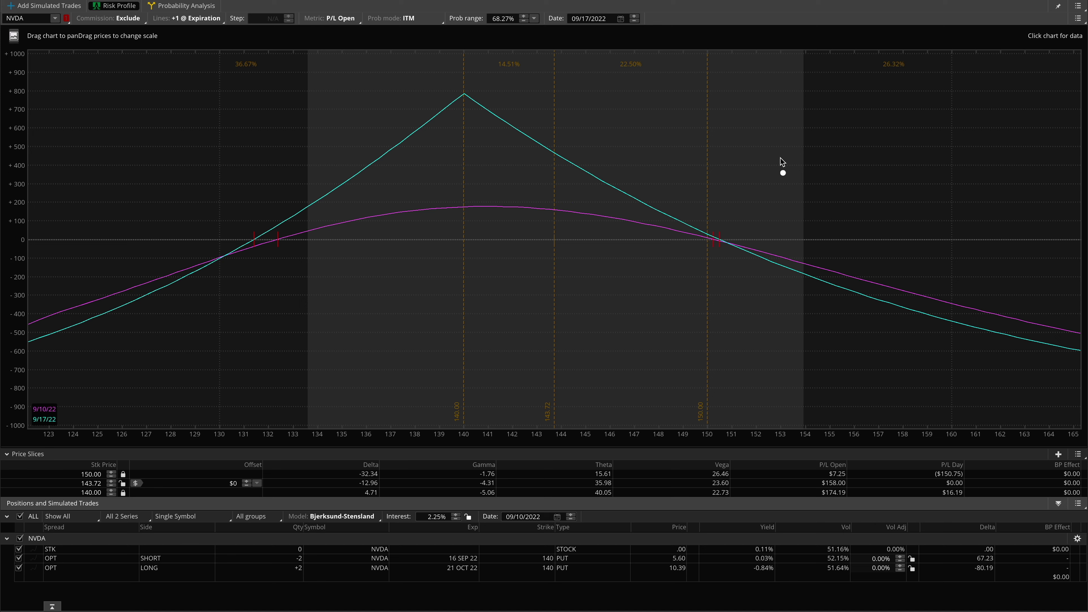
drag(771, 164, 828, 224)
drag(876, 146, 868, 135)
drag(942, 157, 998, 156)
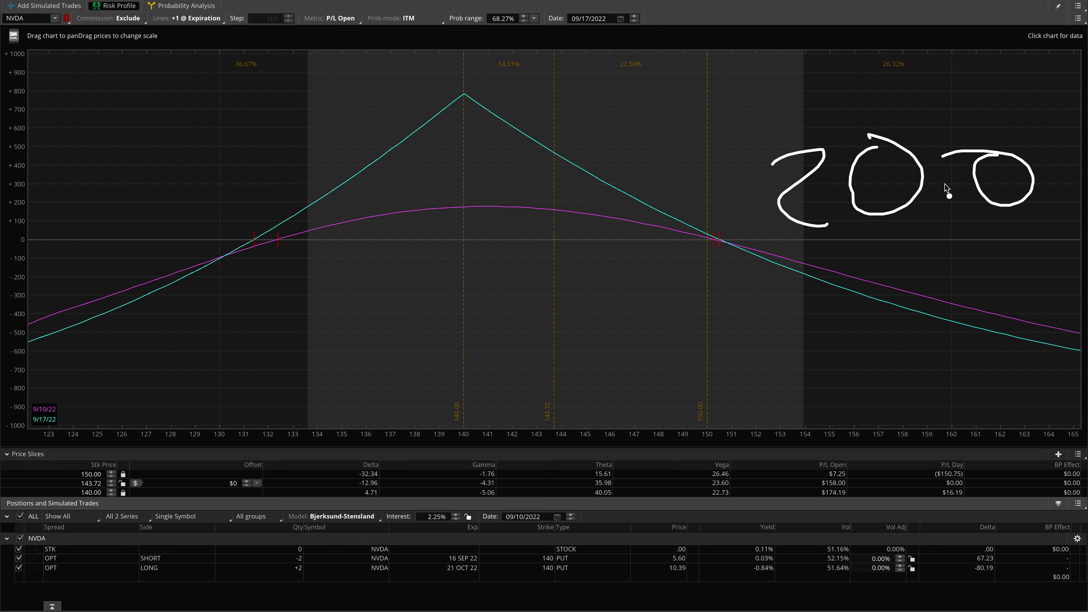
mouse_move(846, 472)
mouse_down()
mouse_move(809, 488)
mouse_move(846, 466)
mouse_up()
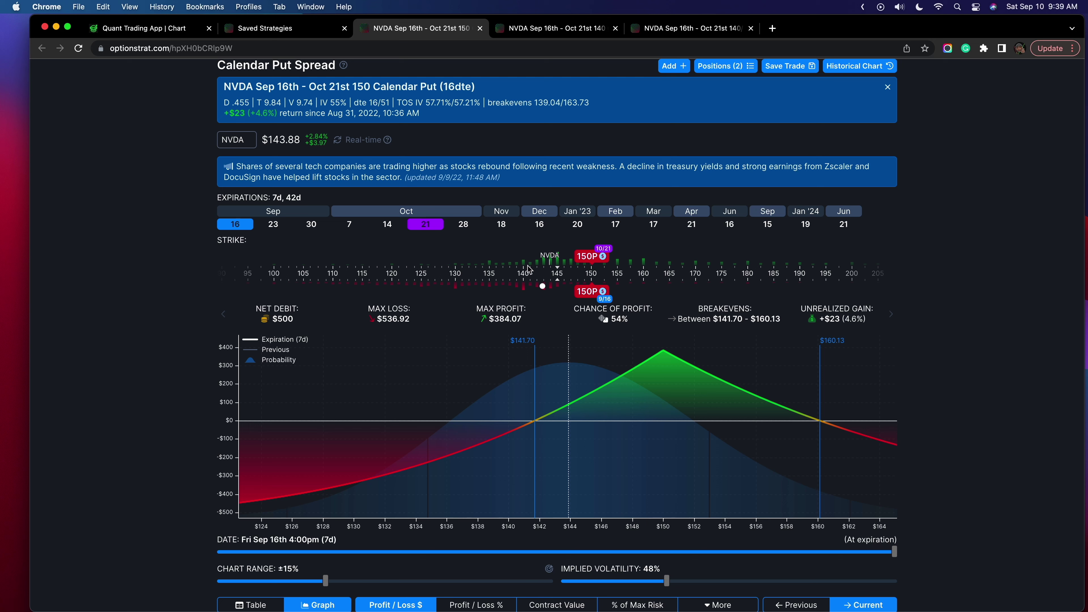
In OptionStrat's NVDA 150 calendar, circle the 150P legs, underline the noted theta, vega and IV, circle Implied Volatility, and clear the marks
mouse_move(616, 240)
mouse_down()
mouse_move(561, 292)
mouse_move(632, 302)
mouse_move(606, 246)
mouse_up()
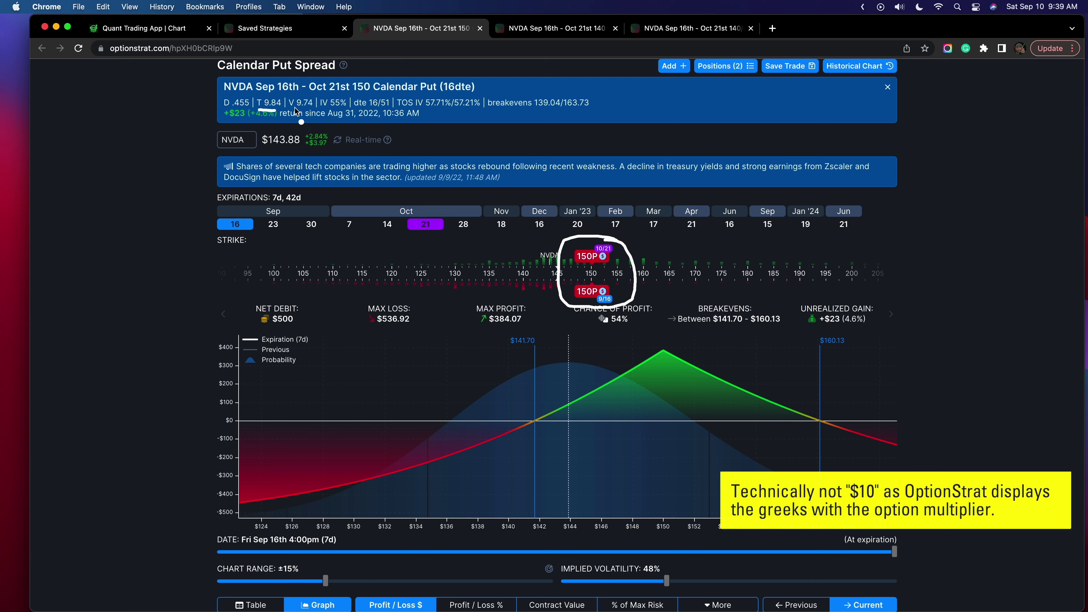
drag(329, 113, 352, 113)
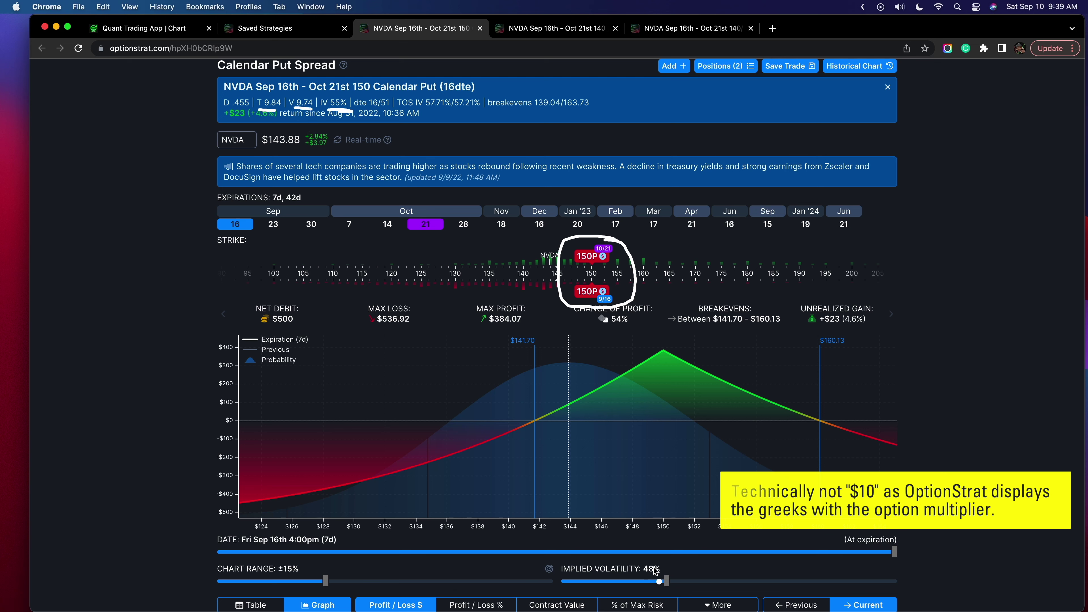
mouse_move(662, 559)
mouse_down()
mouse_move(635, 569)
mouse_move(663, 587)
mouse_up()
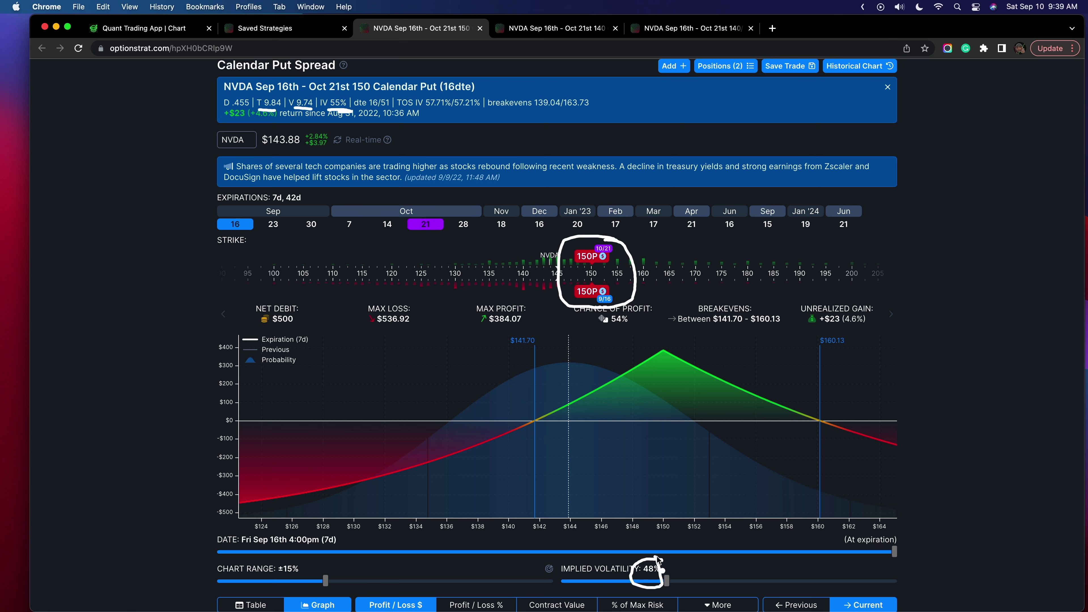
key(Escape)
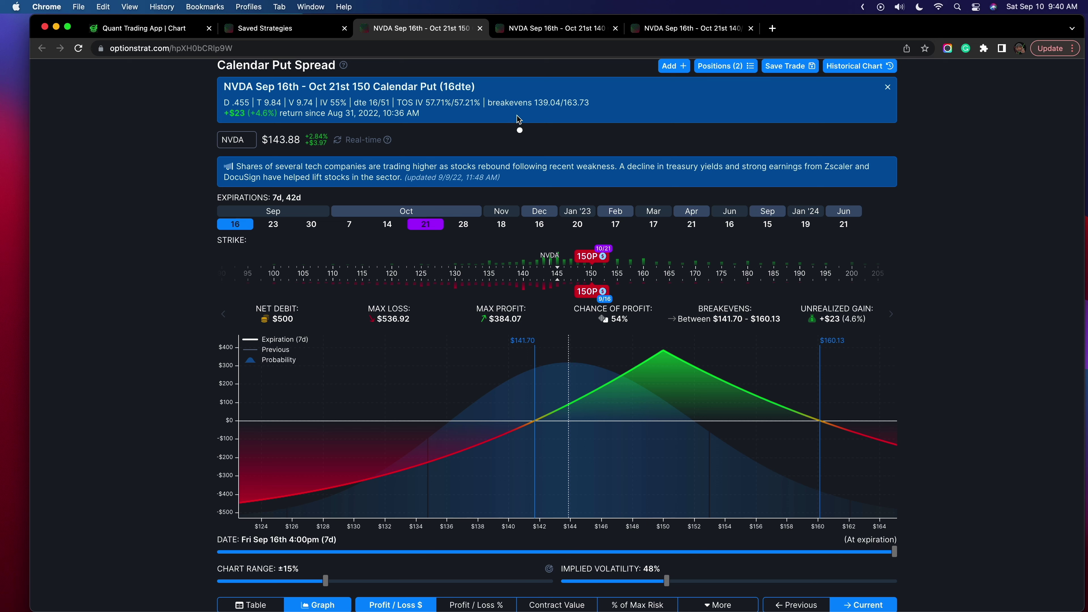
Underline the noted 139.04 breakeven, trace a wider payoff curve above the graph, circle both current breakeven labels, and clear the marks
drag(535, 111, 554, 116)
mouse_move(493, 426)
mouse_down()
mouse_move(655, 342)
mouse_move(853, 431)
mouse_up()
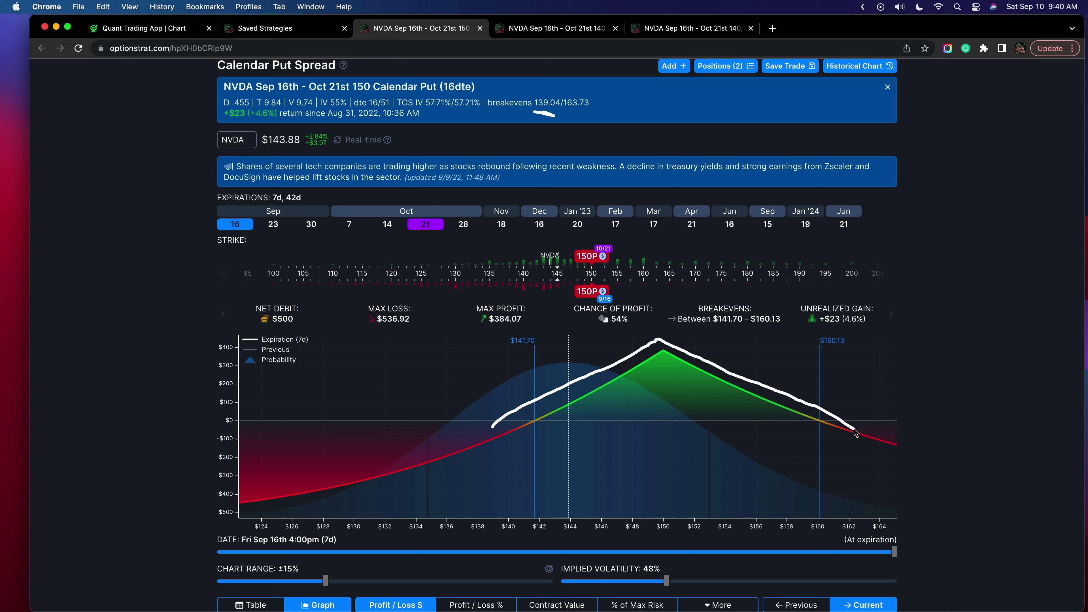
mouse_move(848, 333)
mouse_down()
mouse_move(808, 346)
mouse_move(855, 340)
mouse_up()
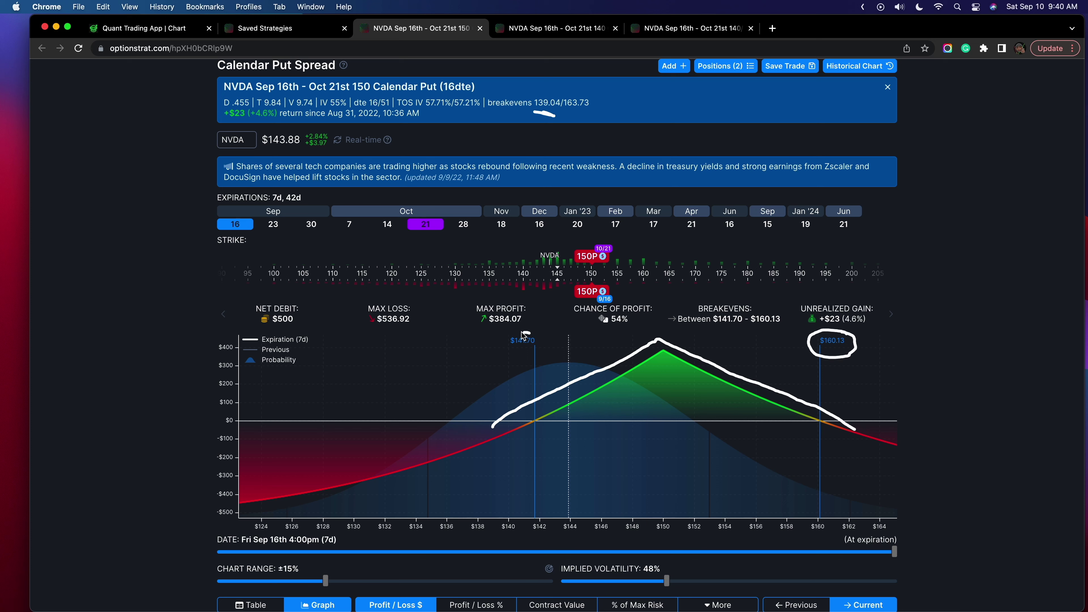
mouse_move(521, 332)
mouse_down()
mouse_move(551, 348)
mouse_move(517, 334)
mouse_up()
key(Escape)
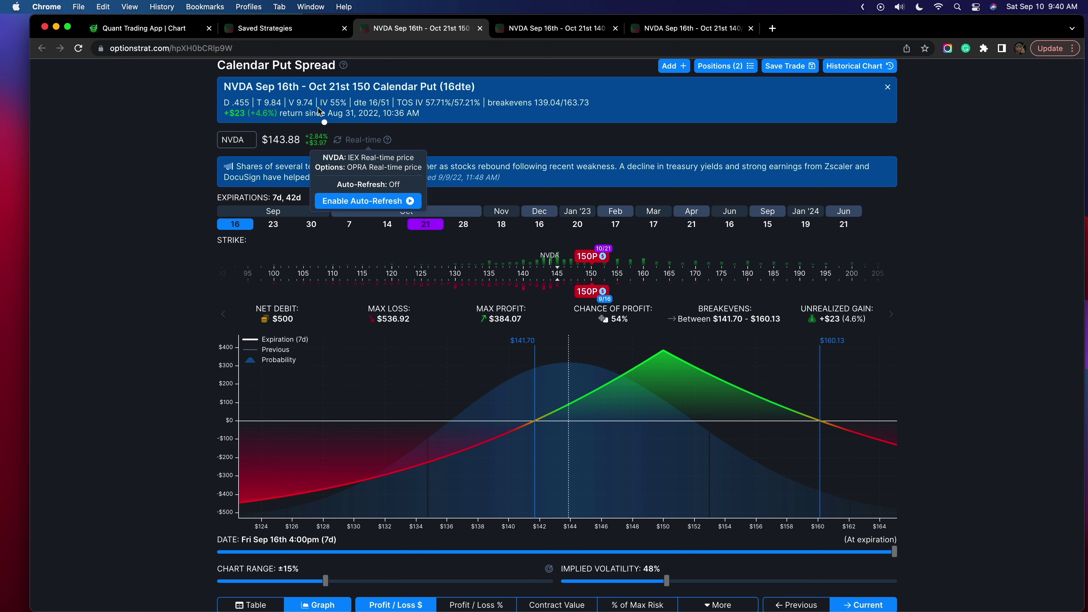
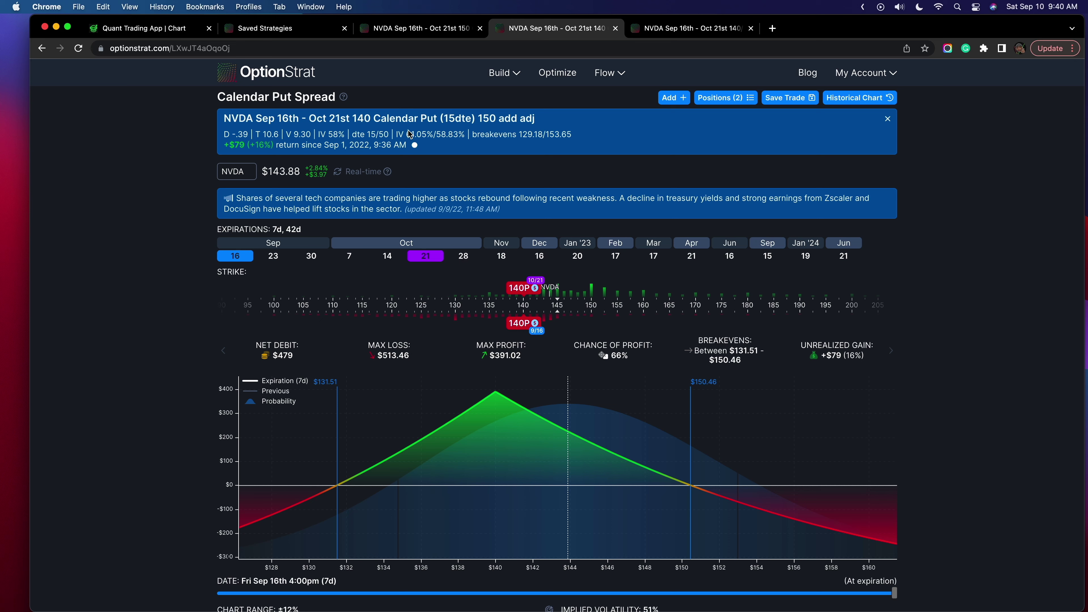
Point out the noted IV figures for the 140 calendar and compare them with the 150 calendar's note
drag(410, 144, 426, 144)
drag(456, 139, 440, 139)
click(433, 32)
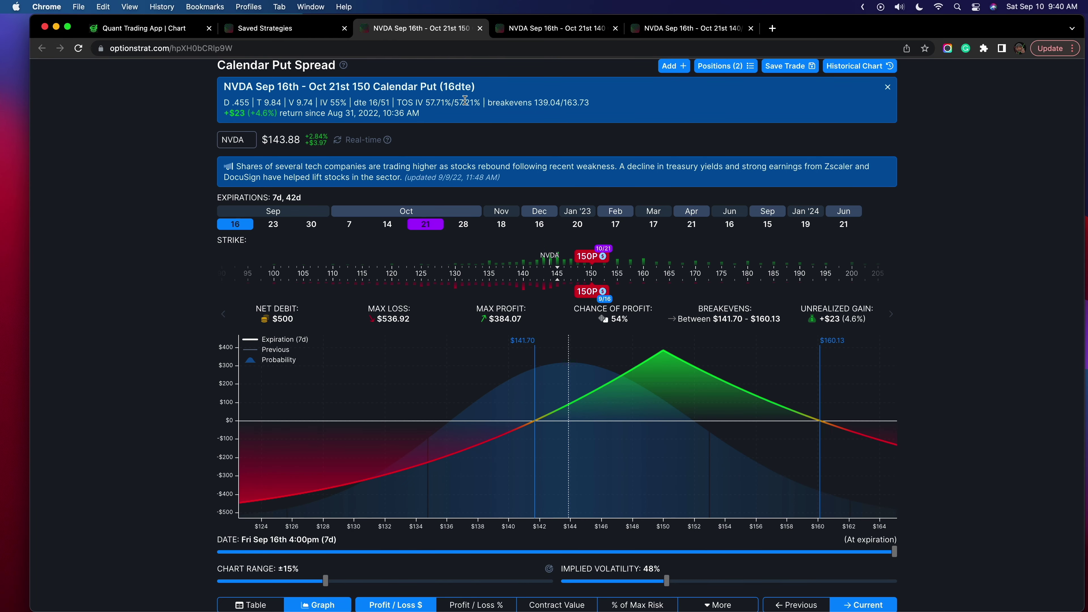
click(526, 33)
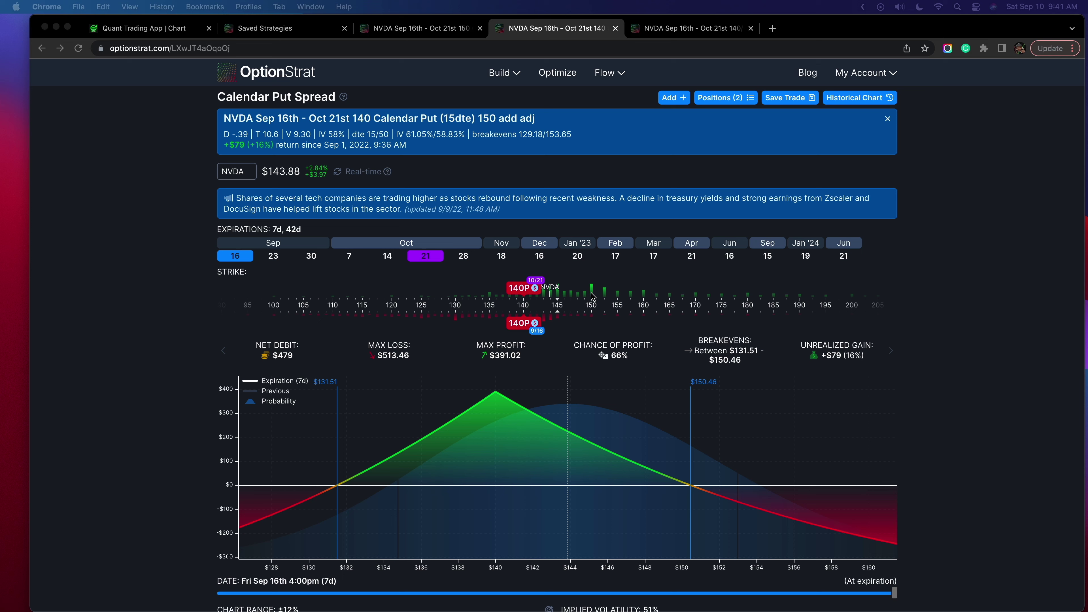
On the 140 calendar, draw an arrow from the 150 strike to 140 and circle the 150 strike and both 140P legs
mouse_move(591, 293)
mouse_down()
mouse_move(560, 294)
mouse_move(565, 283)
mouse_up()
mouse_move(550, 295)
mouse_down()
mouse_move(580, 298)
mouse_move(537, 278)
mouse_move(547, 293)
mouse_move(532, 288)
mouse_up()
mouse_move(591, 273)
mouse_down()
mouse_move(524, 295)
mouse_move(575, 301)
mouse_up()
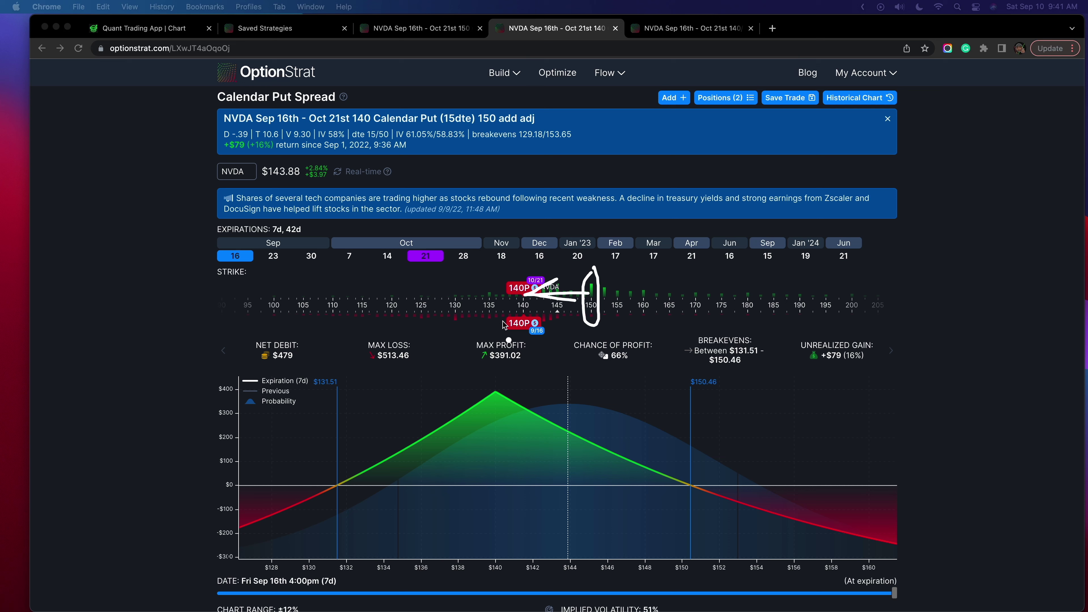
mouse_move(519, 278)
mouse_down()
mouse_move(569, 336)
mouse_move(520, 277)
mouse_up()
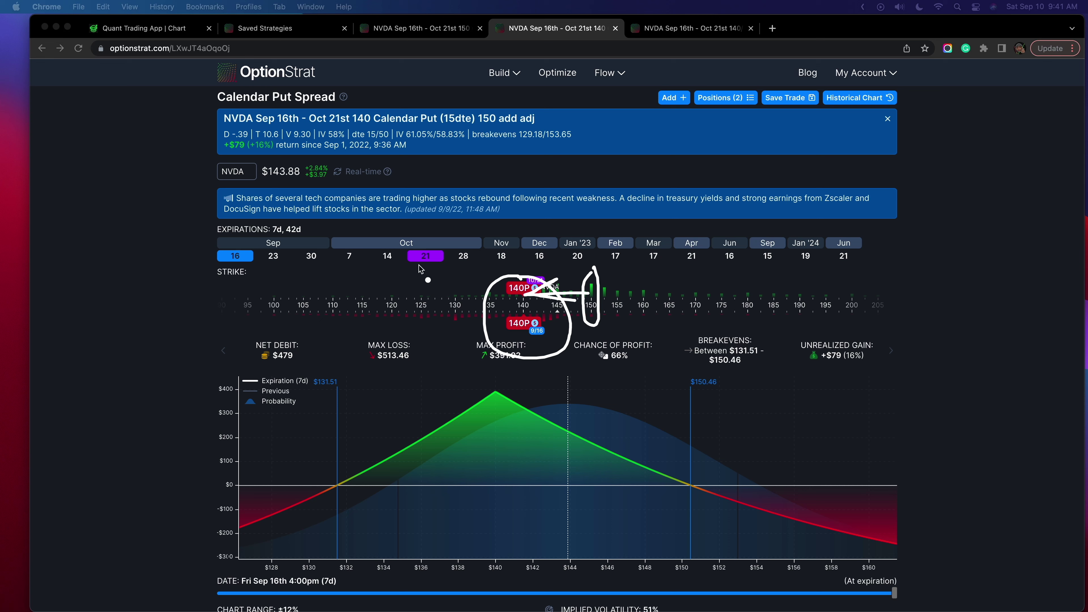
Circle the Oct 21 expiration, underline the NVDA symbol, draw an arrow from Sep 16 to Oct 21, and clear the marks
mouse_move(423, 242)
mouse_down()
mouse_move(411, 271)
mouse_move(449, 248)
mouse_up()
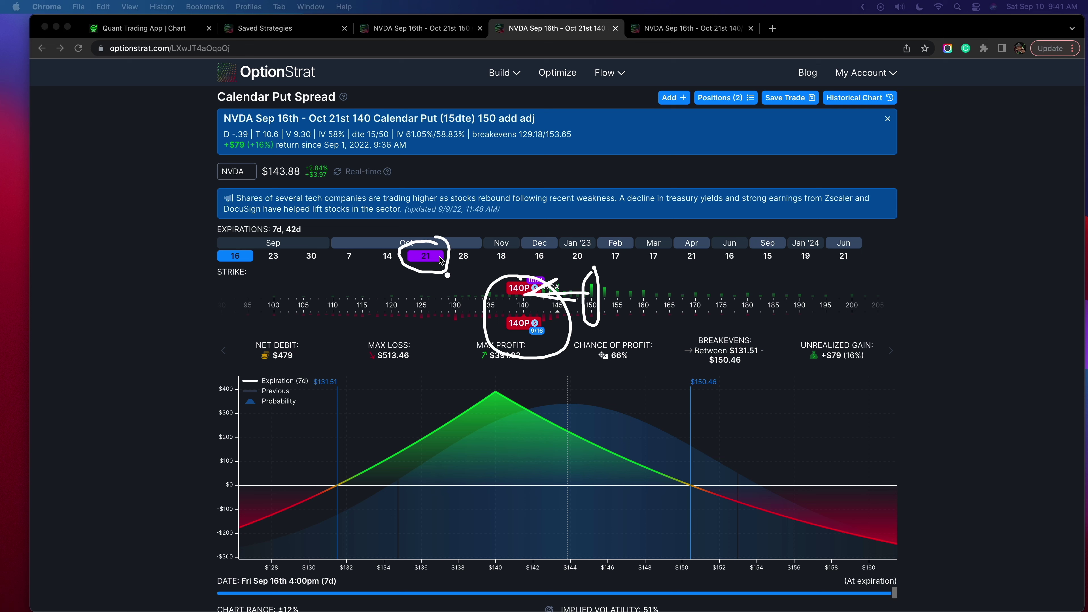
click(449, 253)
drag(215, 179, 256, 178)
mouse_move(247, 266)
mouse_down()
mouse_move(315, 291)
mouse_move(388, 270)
mouse_up()
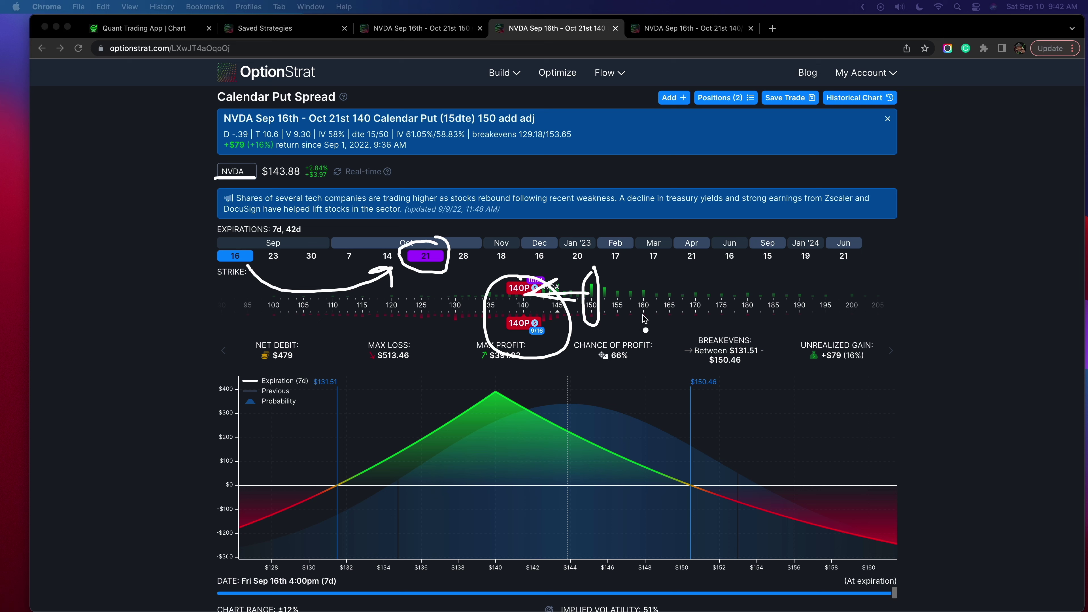
key(Delete)
Circle the 150 strike, draw an arrow from it down into the payoff graph, and clear the marks
mouse_move(602, 271)
mouse_down()
mouse_move(579, 329)
mouse_move(590, 257)
mouse_up()
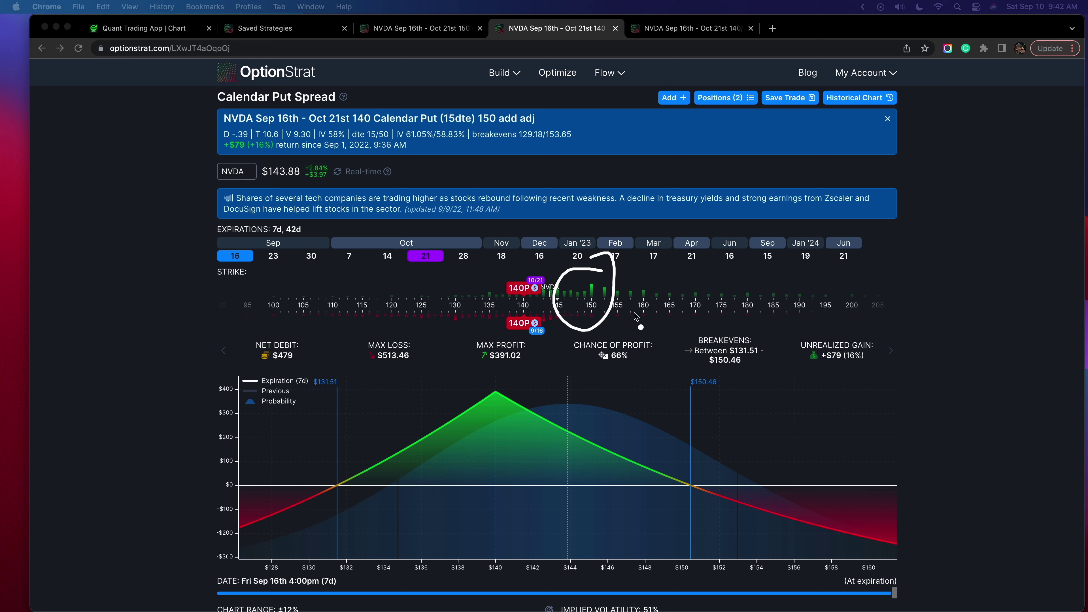
drag(578, 312, 600, 361)
mouse_move(604, 398)
mouse_down()
mouse_move(616, 475)
mouse_move(585, 462)
mouse_up()
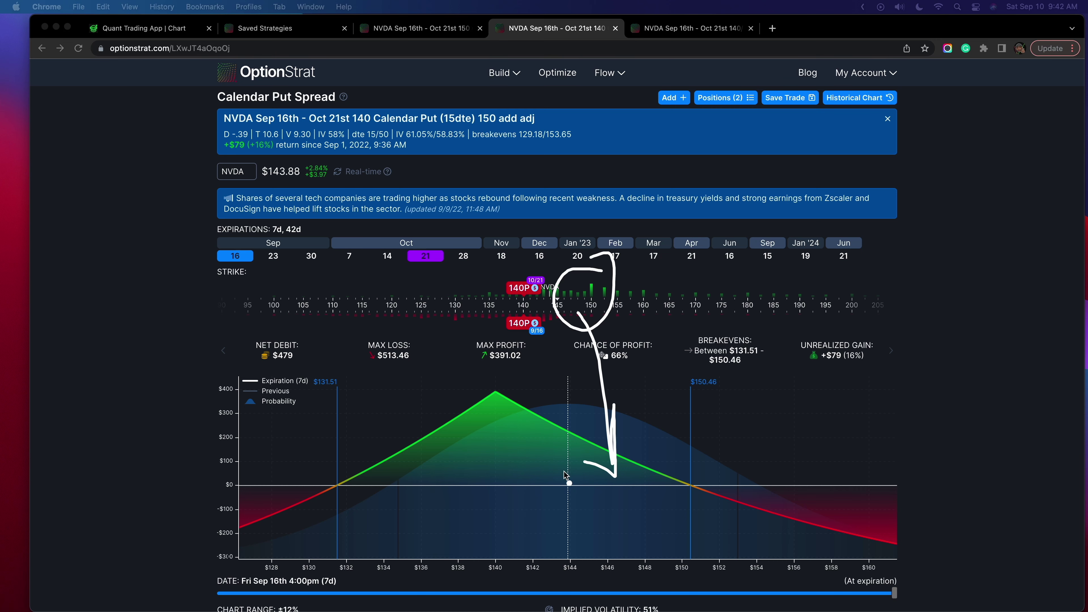
key(Escape)
On the 150 calendar, circle the 150P legs, sketch lower-strike payoff tents, circle the payoff near the current price, and clear the marks
click(425, 31)
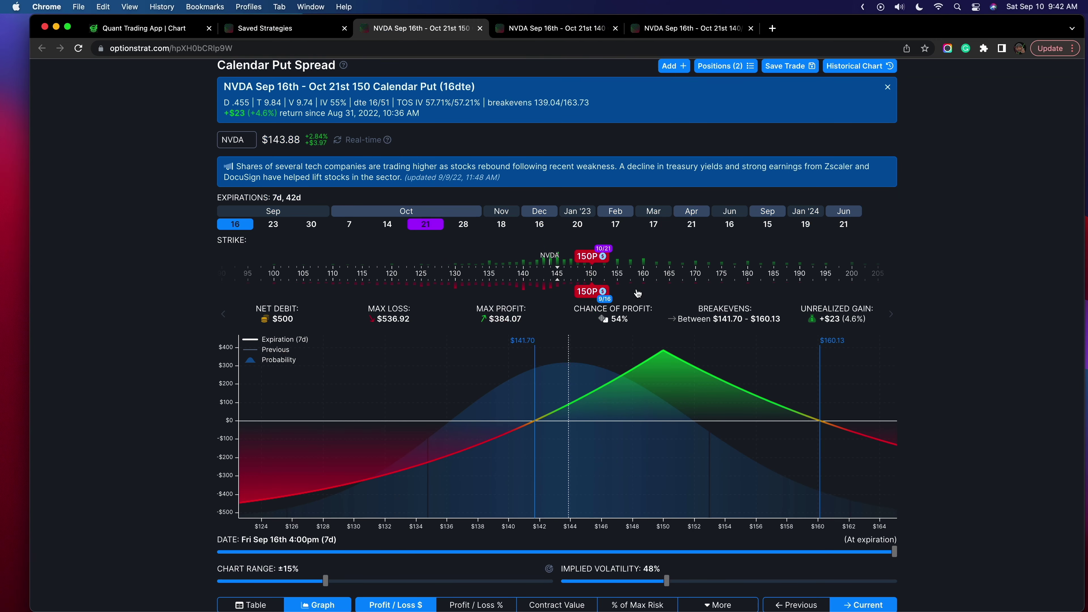
mouse_move(607, 246)
mouse_down()
mouse_move(572, 300)
mouse_move(612, 233)
mouse_up()
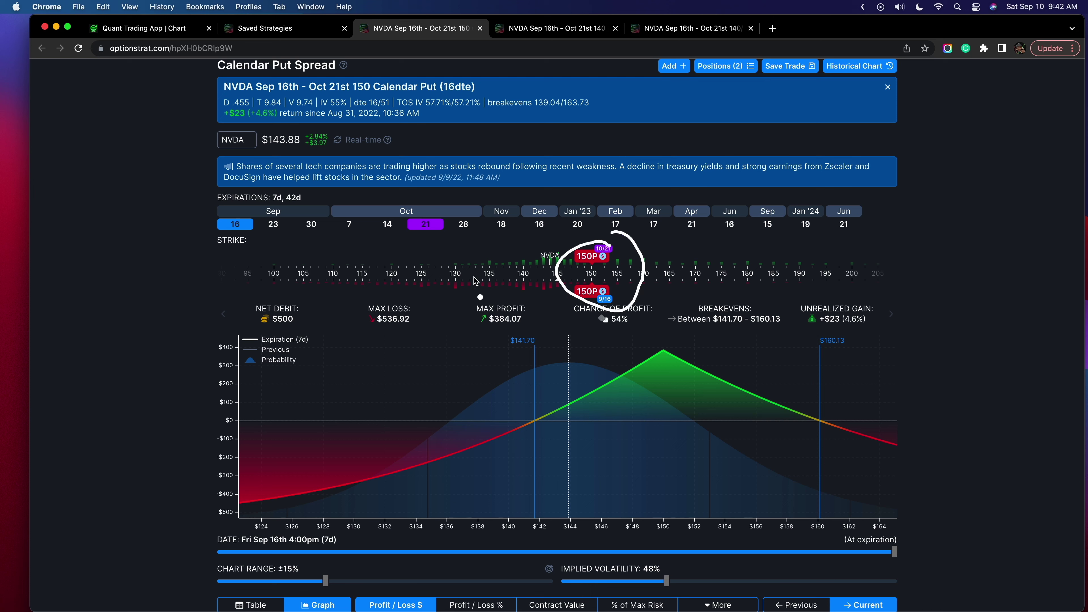
drag(495, 272, 432, 268)
mouse_move(594, 414)
mouse_down()
mouse_move(437, 393)
mouse_move(408, 417)
mouse_up()
mouse_move(580, 392)
mouse_down()
mouse_move(600, 407)
mouse_move(572, 383)
mouse_up()
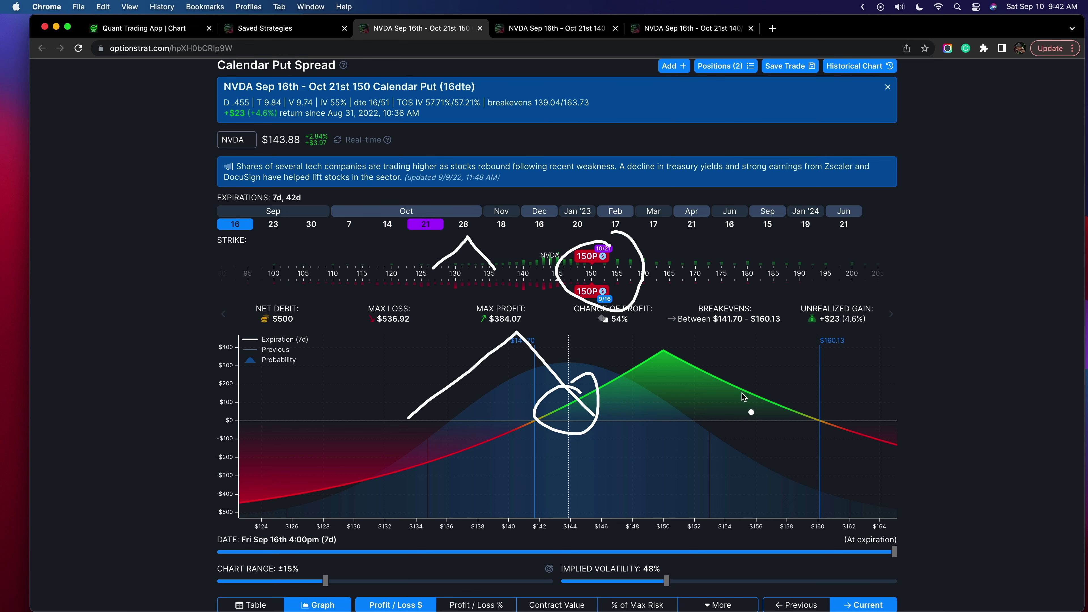
key(Escape)
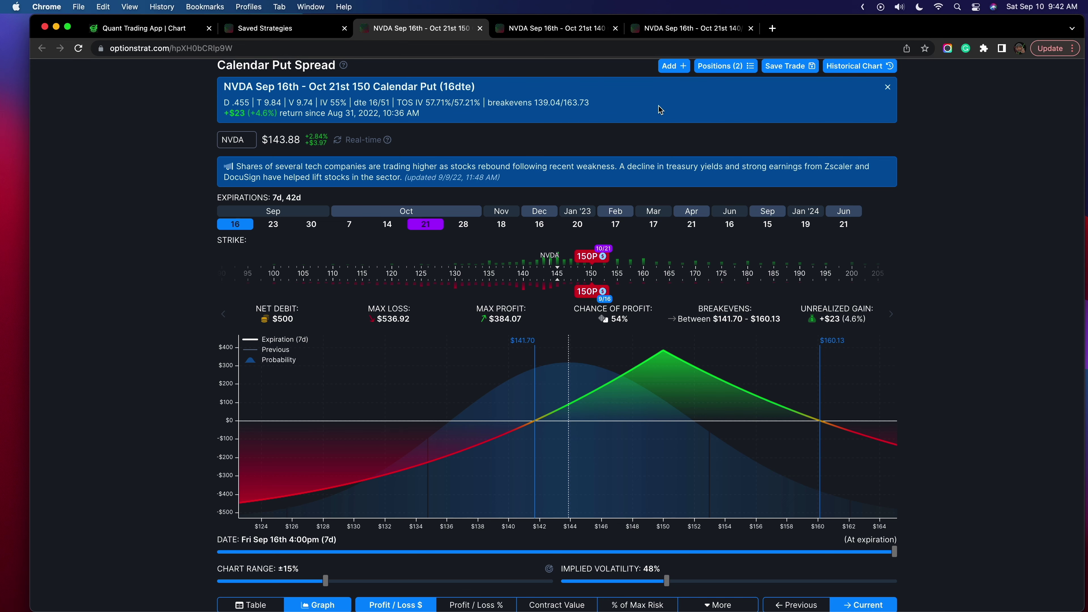
On the custom 140P/150C double calendar, circle the 160 strike, draw arrows toward 150 and 145, and clear the marks
click(675, 31)
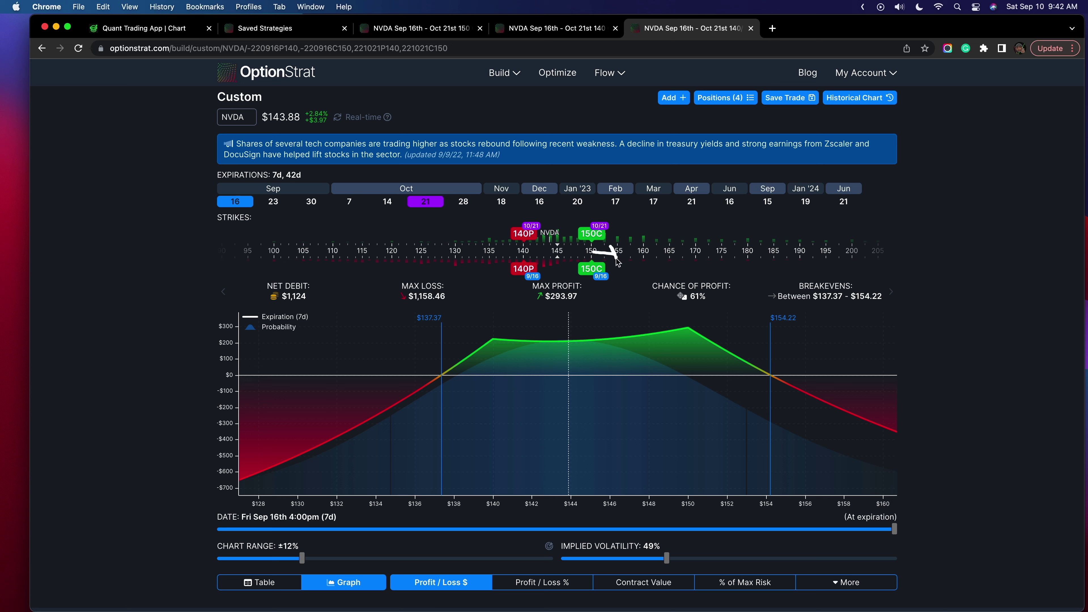
mouse_move(583, 229)
mouse_down()
mouse_move(555, 210)
mouse_move(548, 305)
mouse_up()
mouse_move(596, 255)
mouse_down()
mouse_move(626, 256)
mouse_move(604, 264)
mouse_up()
mouse_move(539, 213)
mouse_down()
mouse_move(506, 288)
mouse_move(543, 286)
mouse_up()
mouse_move(623, 249)
mouse_down()
mouse_move(655, 227)
mouse_move(692, 268)
mouse_move(647, 281)
mouse_move(633, 257)
mouse_up()
drag(564, 253, 560, 261)
mouse_move(657, 236)
mouse_down()
mouse_move(640, 228)
mouse_move(648, 256)
mouse_move(594, 251)
mouse_up()
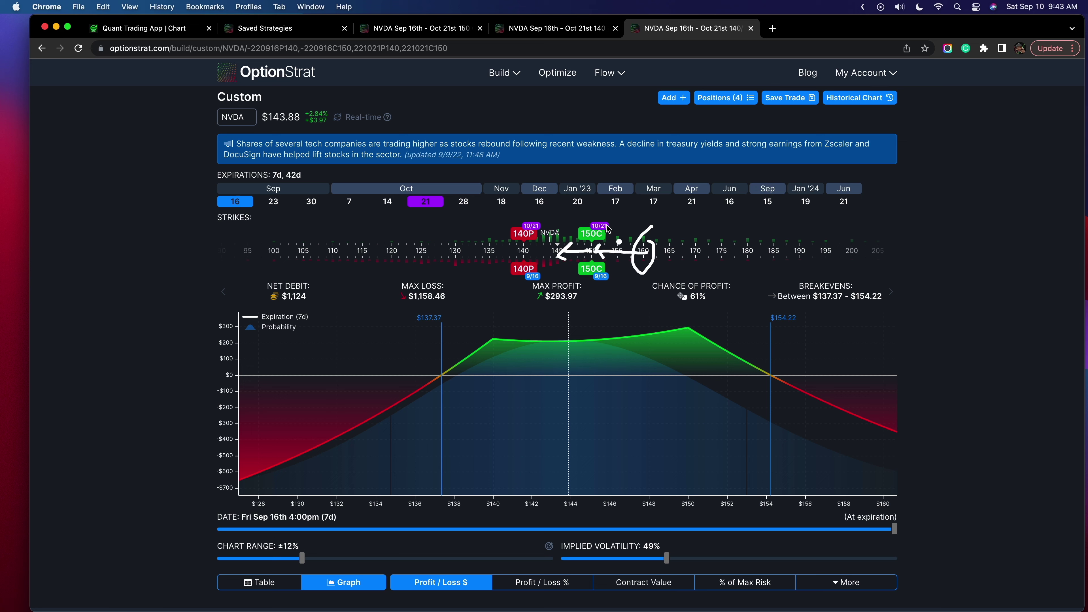
key(Escape)
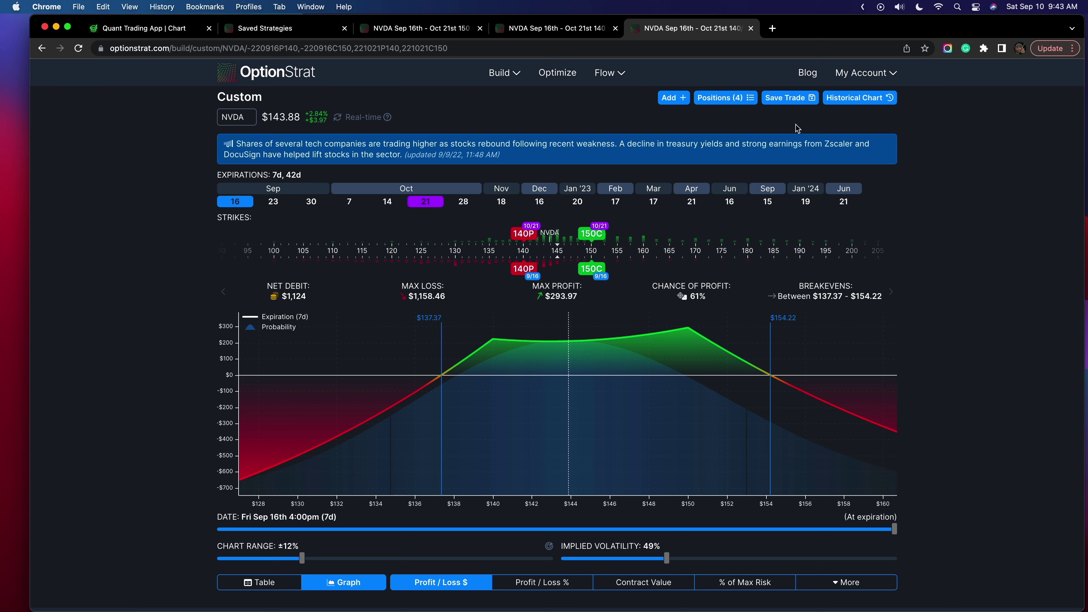
View the double calendar's Historical Chart, close it, and briefly mark the area around the 140P legs before clearing the marks
click(855, 99)
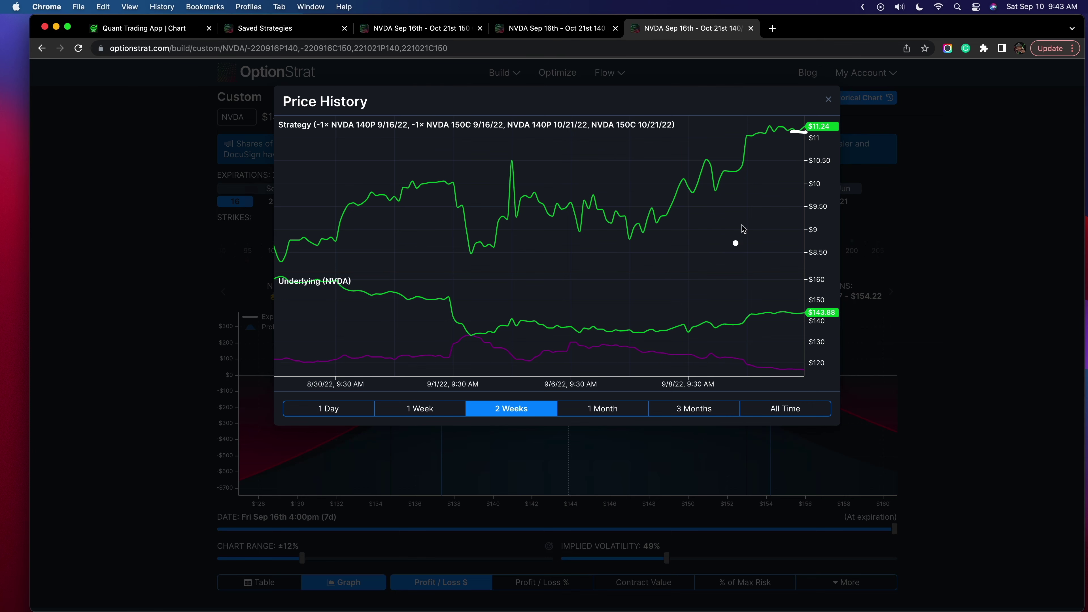
click(970, 290)
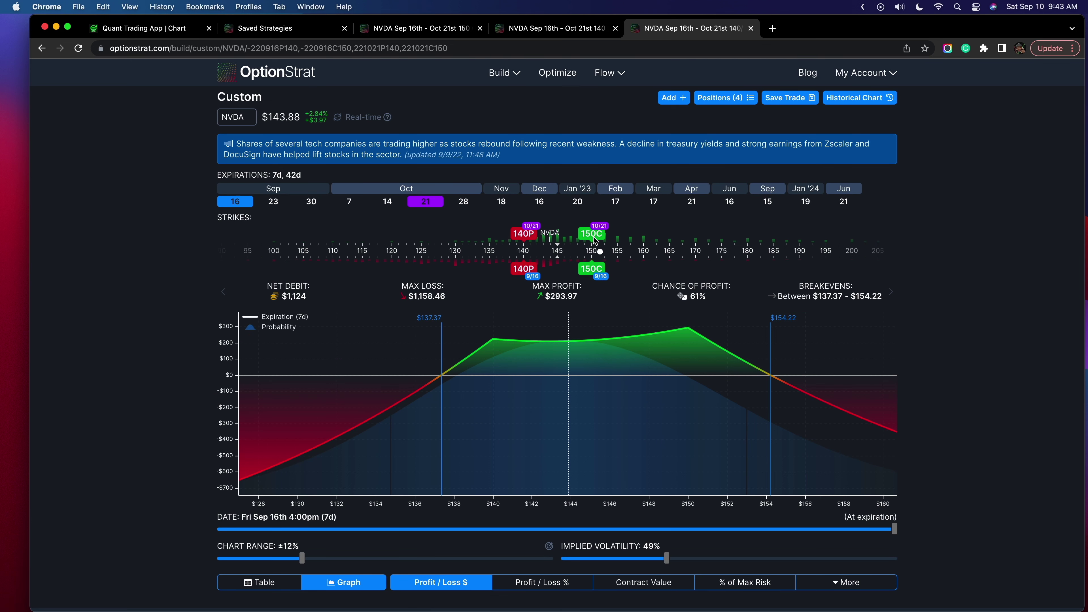
mouse_move(595, 250)
mouse_down()
mouse_move(556, 248)
mouse_move(566, 257)
mouse_up()
mouse_move(535, 213)
mouse_down()
mouse_move(473, 258)
mouse_move(560, 243)
mouse_move(628, 256)
mouse_move(668, 240)
mouse_move(593, 211)
mouse_move(586, 285)
mouse_move(681, 209)
mouse_move(654, 211)
mouse_move(574, 283)
mouse_up()
click(656, 242)
key(Delete)
Mark the 150C legs and switch both the 10/21 and 9/16 150 calls to puts
drag(574, 218, 622, 300)
click(593, 243)
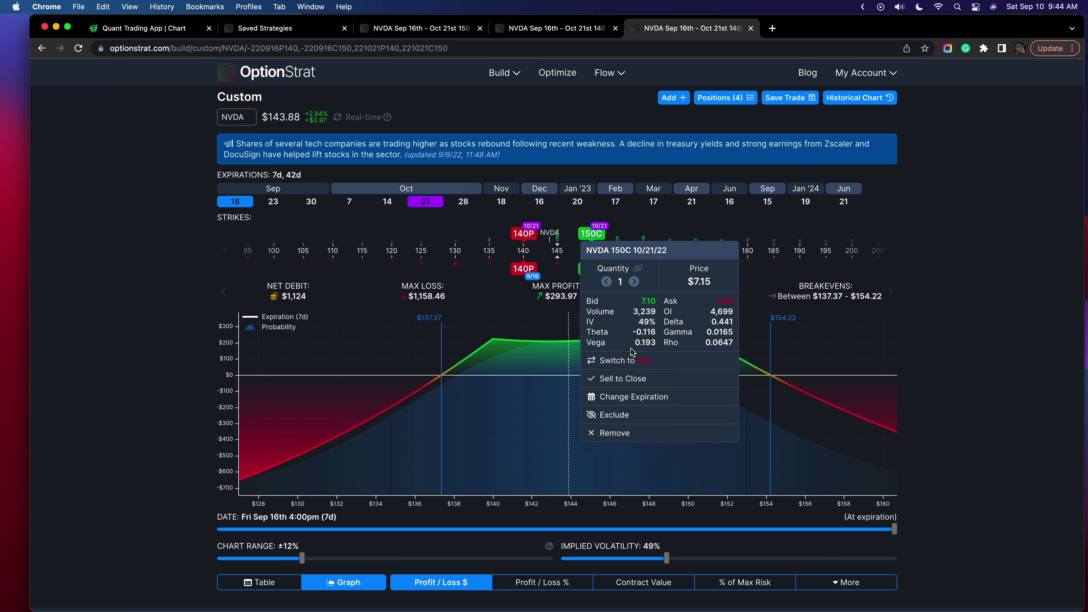
click(632, 358)
click(581, 273)
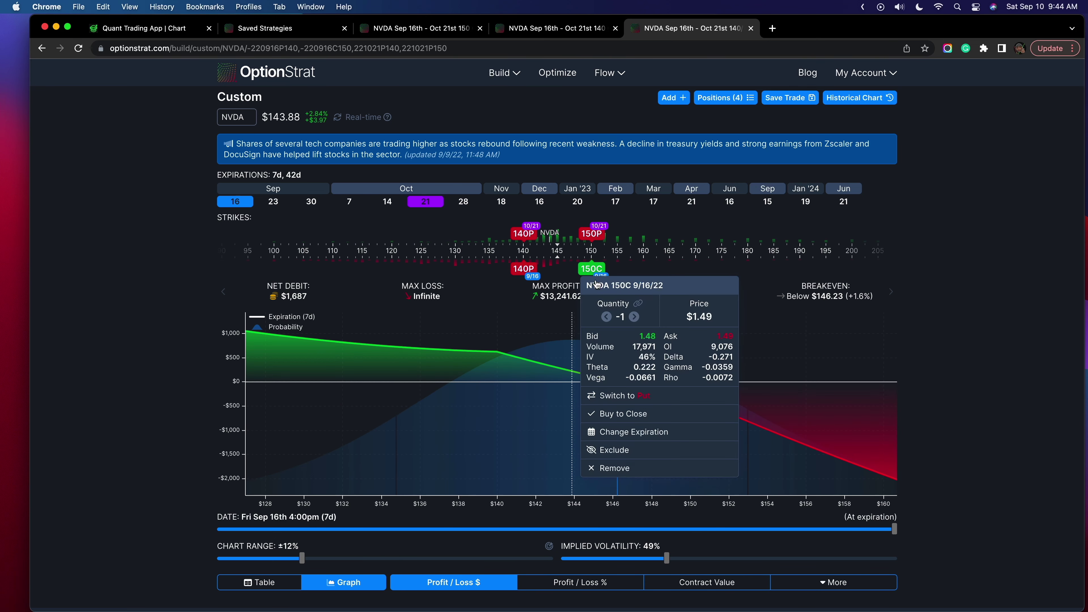
click(634, 394)
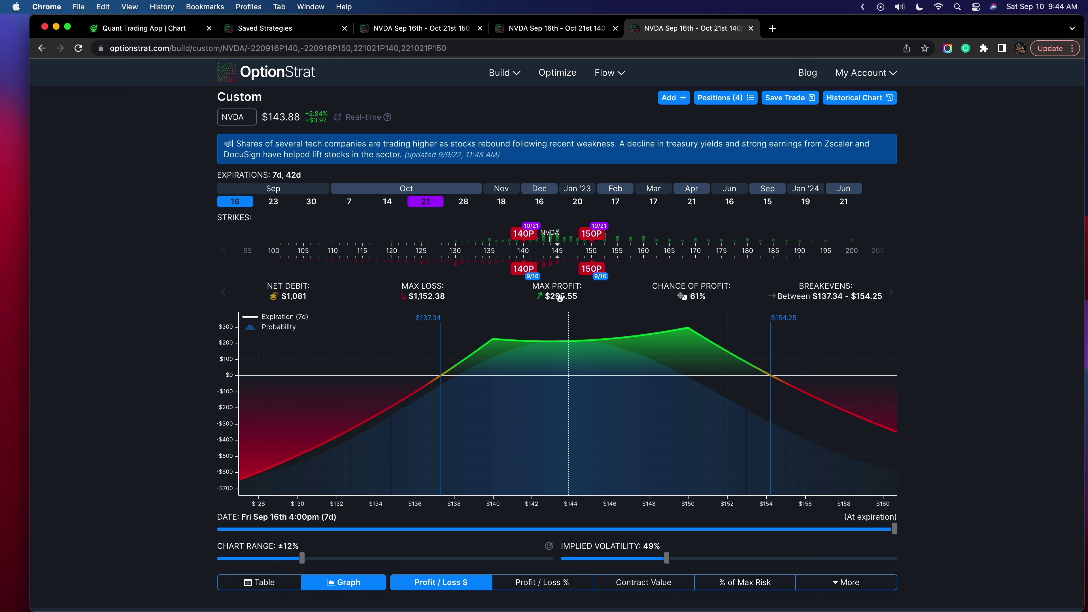
Circle the 140P and 150P legs, display the position's Greeks, and circle Vega
mouse_move(606, 216)
mouse_down()
mouse_move(574, 211)
mouse_move(527, 319)
mouse_move(591, 205)
mouse_up()
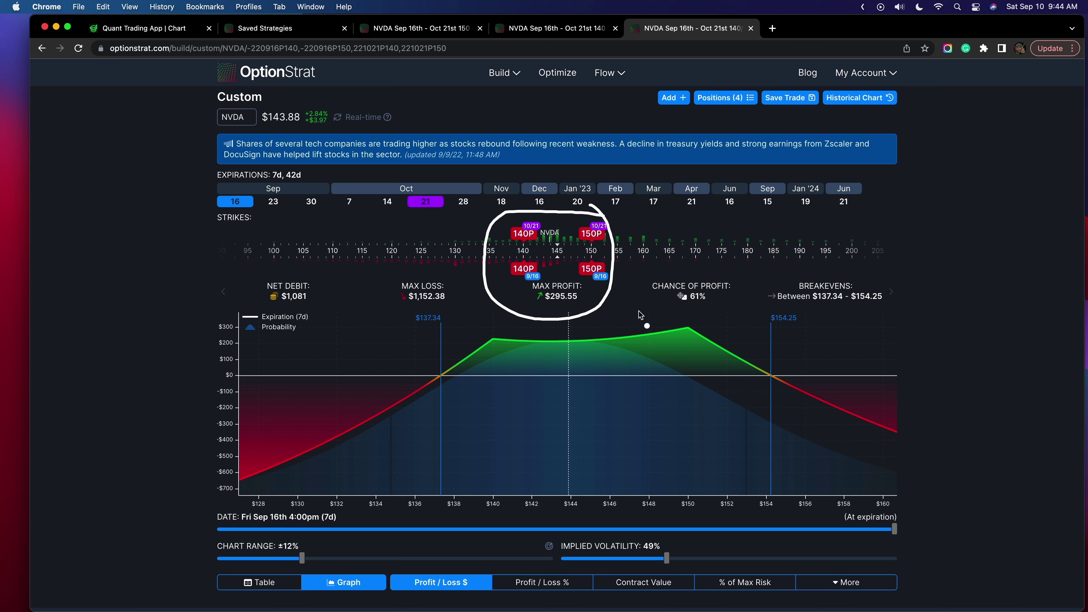
click(704, 295)
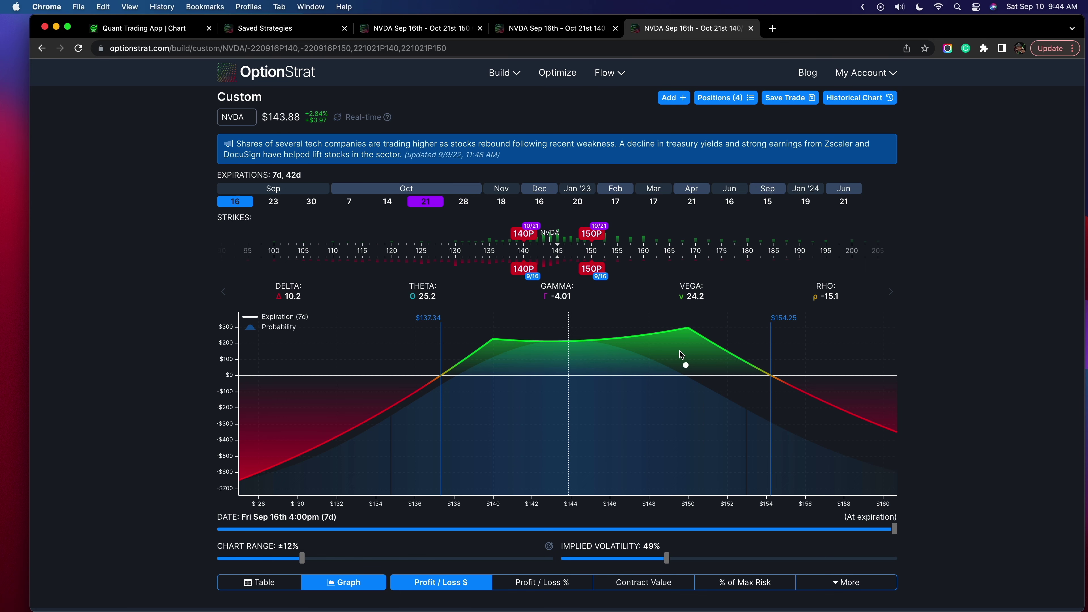
mouse_move(711, 277)
mouse_down()
mouse_move(650, 287)
mouse_move(696, 270)
mouse_up()
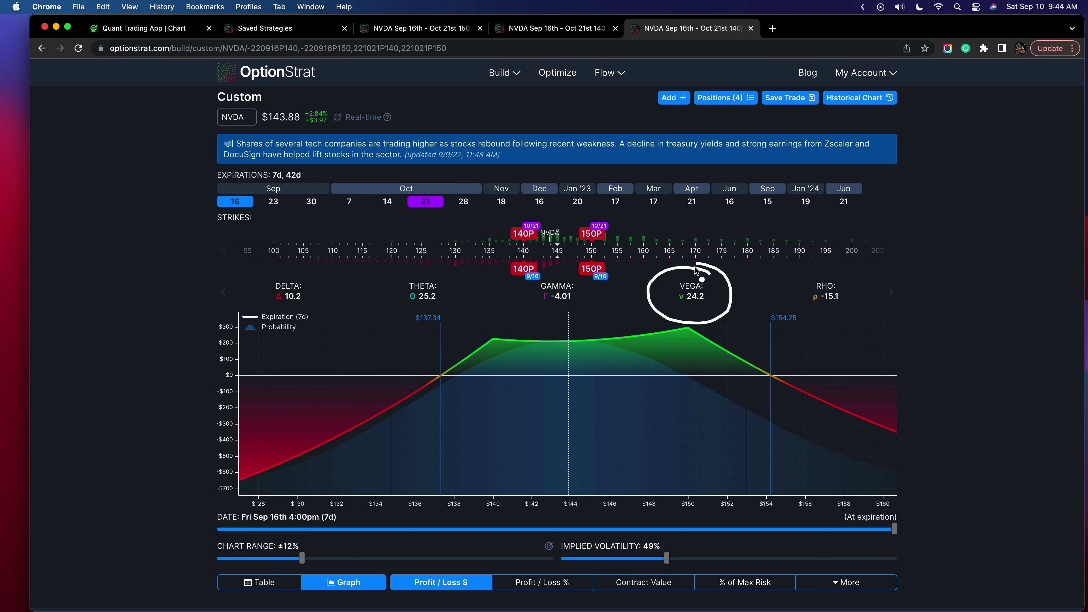
Display the single 150 calendar's Greeks to compare its vega, and return to the custom double calendar
click(415, 30)
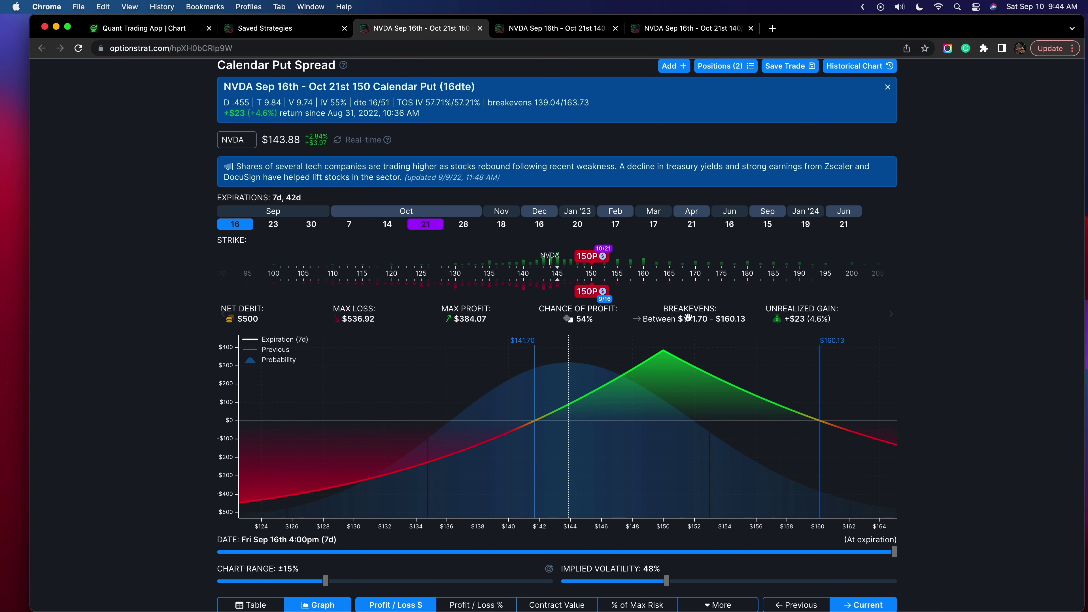
click(705, 296)
drag(706, 295, 703, 274)
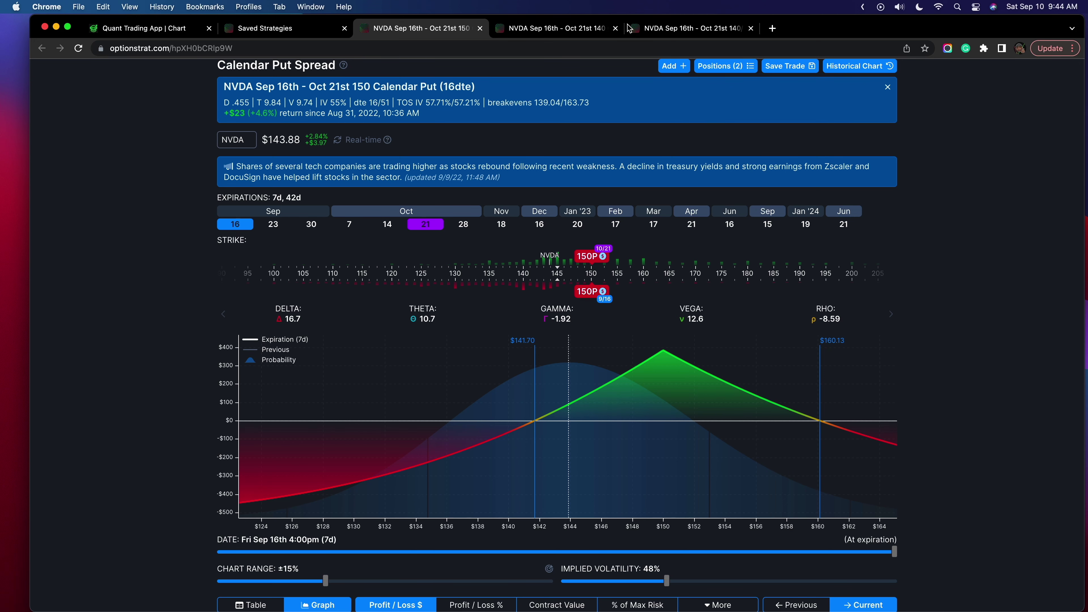
click(661, 30)
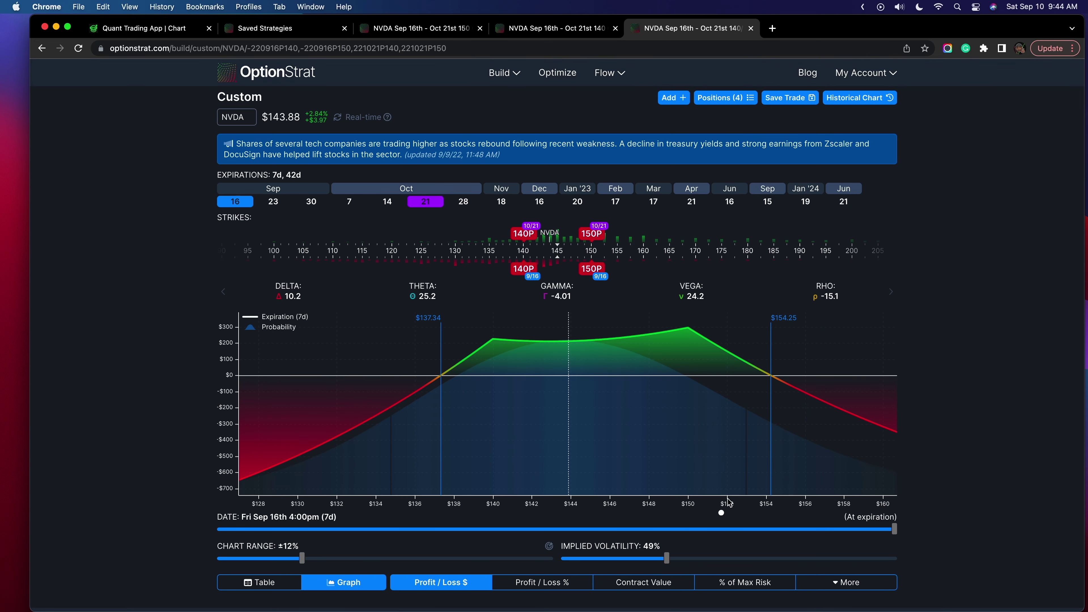
Lower the implied volatility to 47% and move both 140P legs to the 135 strike
drag(667, 562, 661, 559)
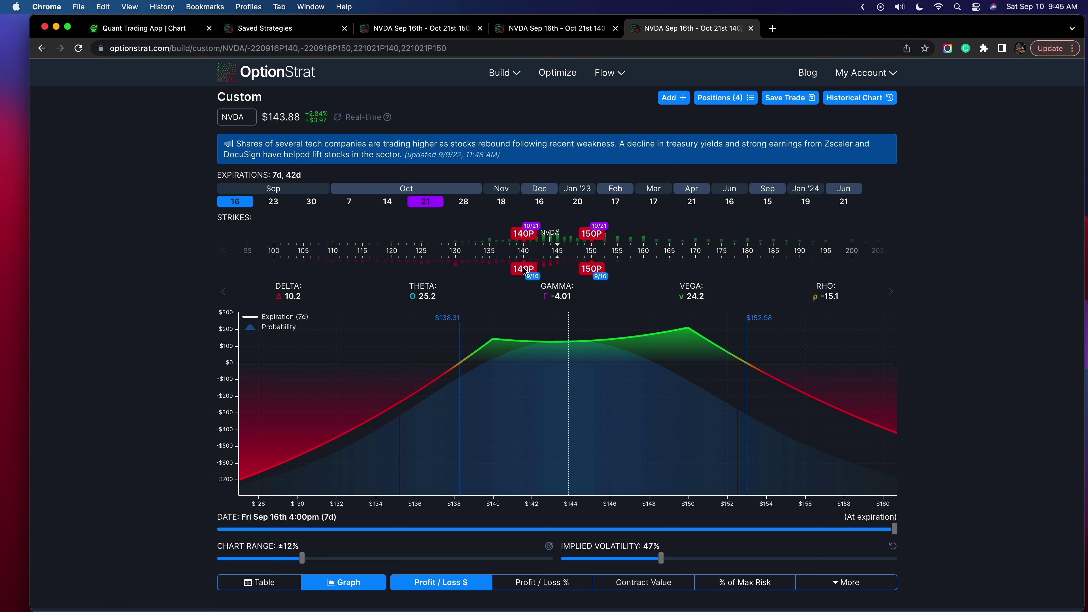
drag(524, 269, 489, 235)
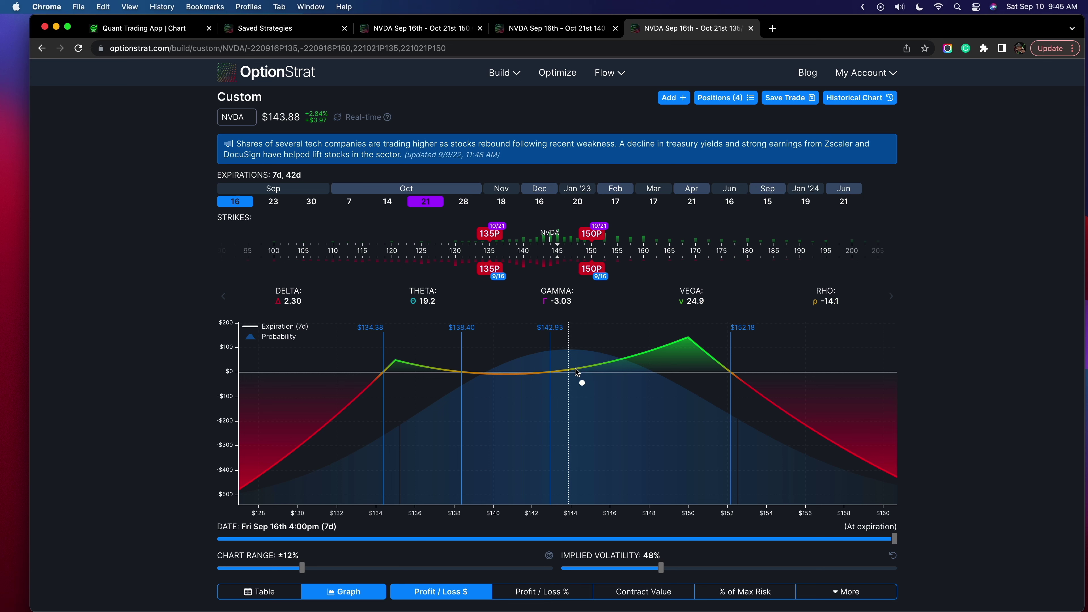
Trace the sag in the middle of the payoff curve, and lower the implied volatility again before resetting it
mouse_move(508, 385)
mouse_down()
mouse_move(571, 362)
mouse_move(537, 365)
mouse_move(555, 349)
mouse_up()
click(893, 558)
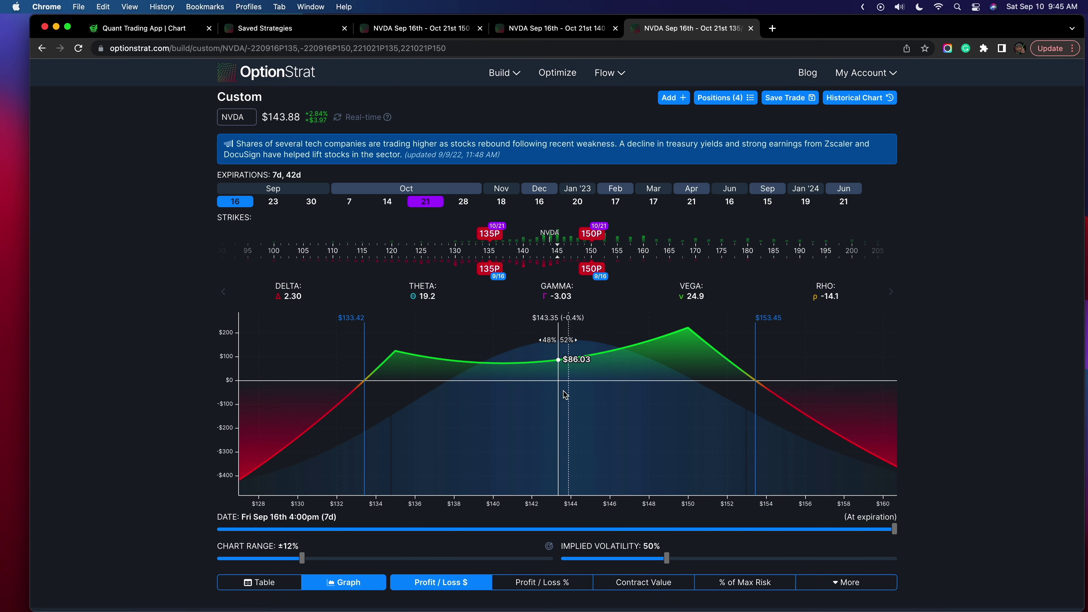
drag(666, 557, 659, 566)
click(892, 555)
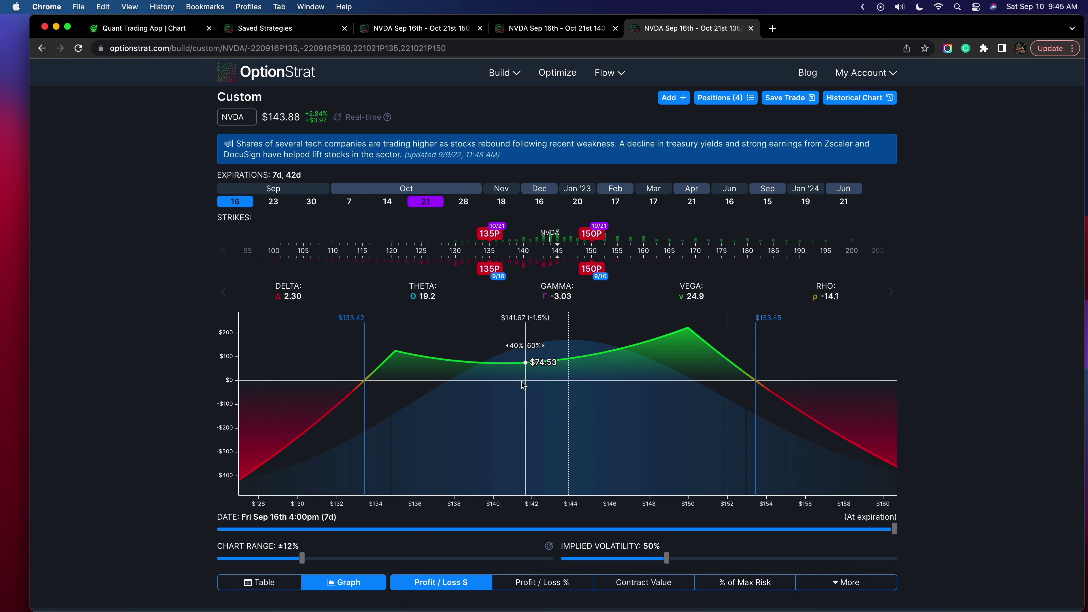
mouse_move(497, 361)
mouse_down()
mouse_move(556, 367)
mouse_move(512, 372)
mouse_move(594, 353)
mouse_up()
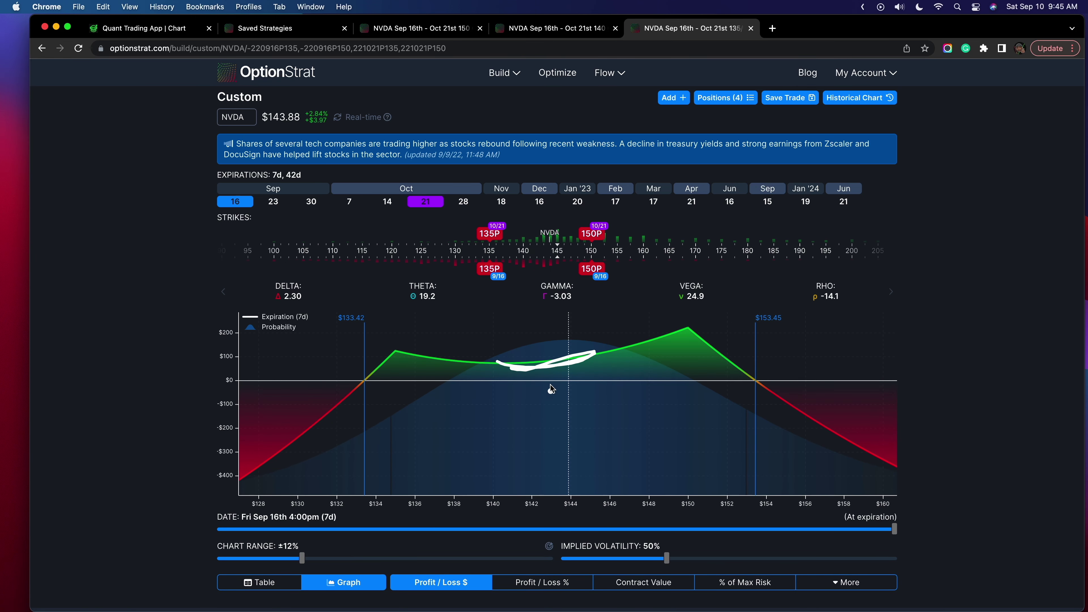
Move both 135P legs back to the 140 strike, circle the 150P legs, and clear the mark
drag(488, 271, 523, 270)
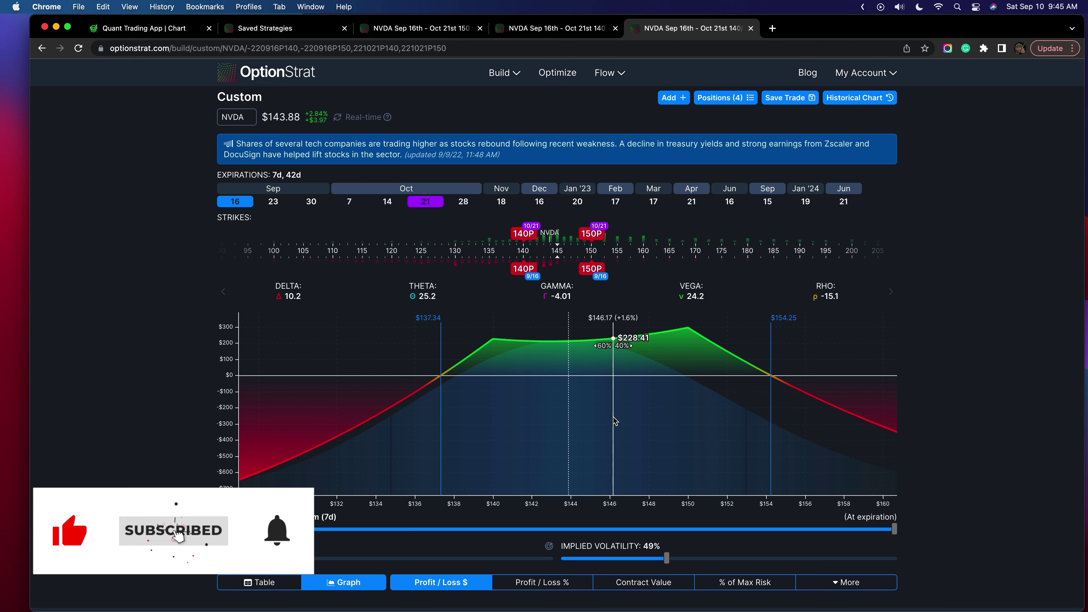
mouse_move(611, 218)
mouse_down()
mouse_move(580, 302)
mouse_move(608, 213)
mouse_up()
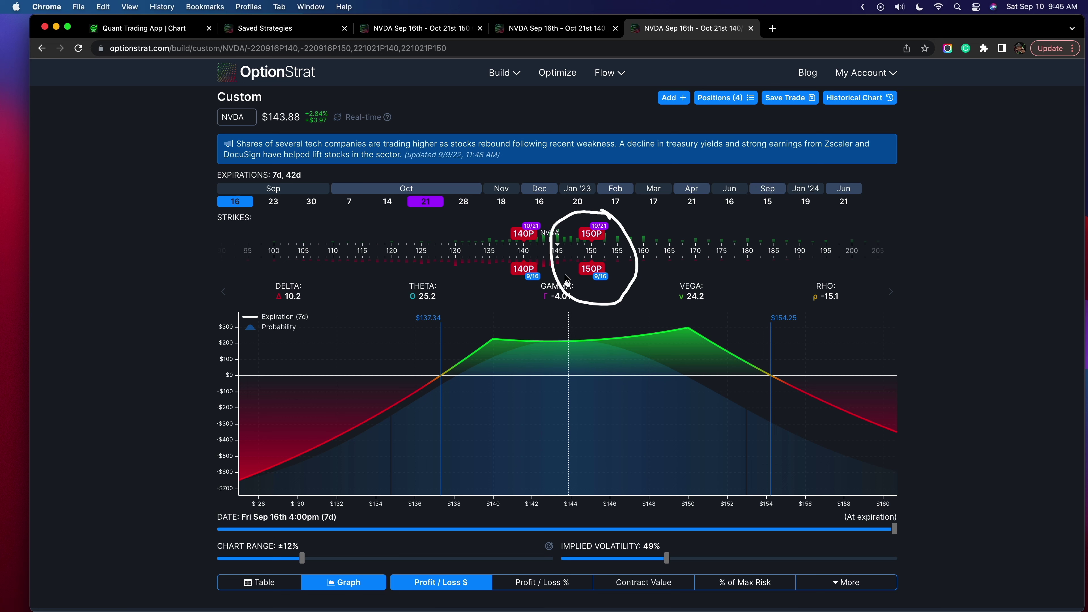
key(Escape)
Switch to the thinkorswim NVDA daily chart, reset its zoom, and zoom in on the price action from early 2021 onward
key(ctrl+Right)
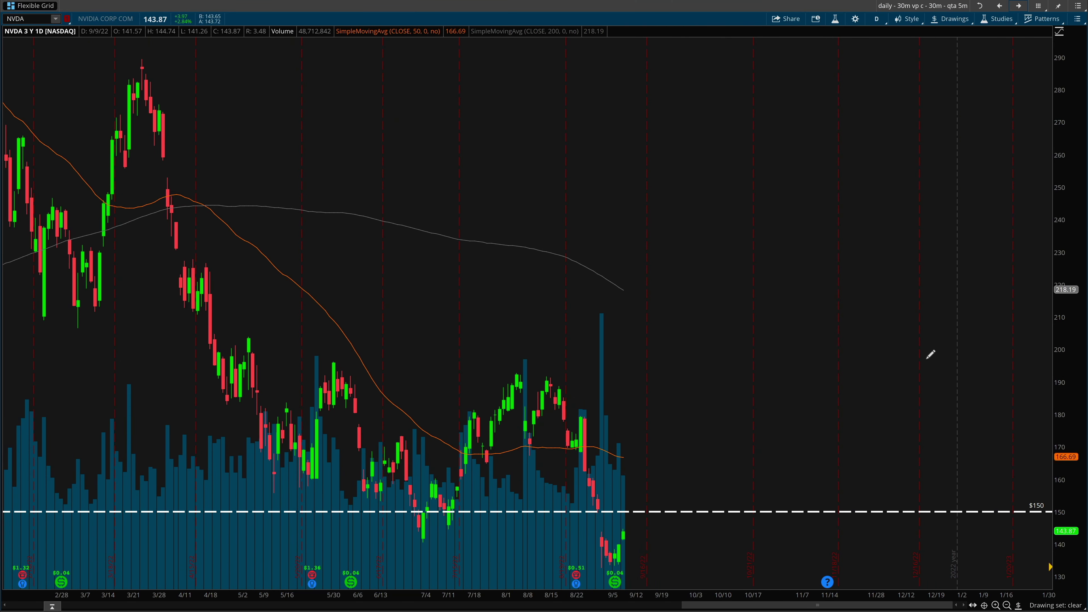
right_click(927, 358)
right_click(873, 368)
click(906, 353)
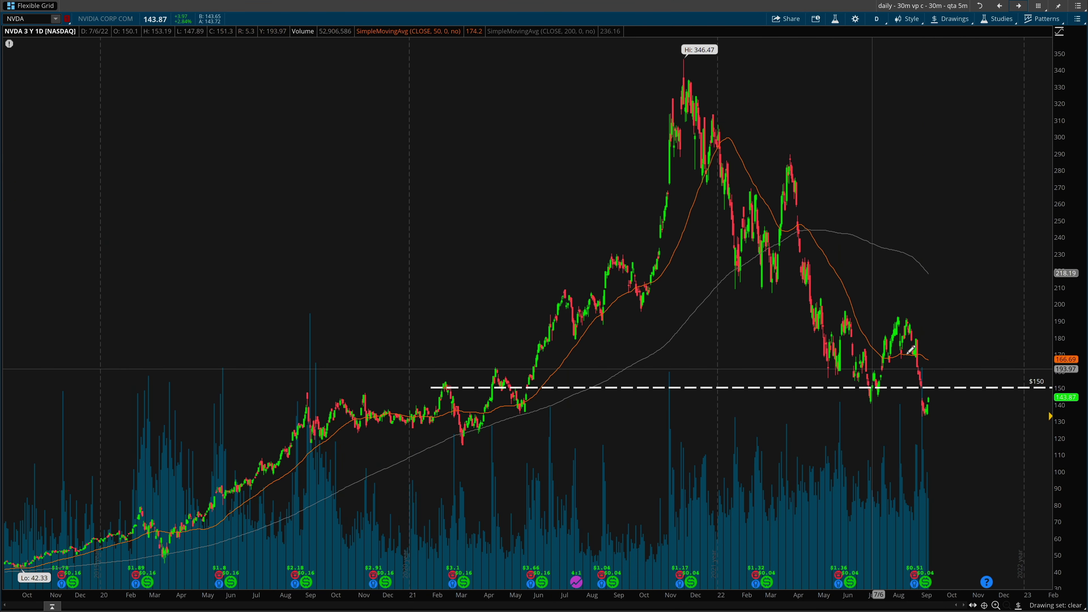
mouse_move(419, 281)
mouse_down()
mouse_move(1063, 383)
mouse_move(1049, 443)
mouse_up()
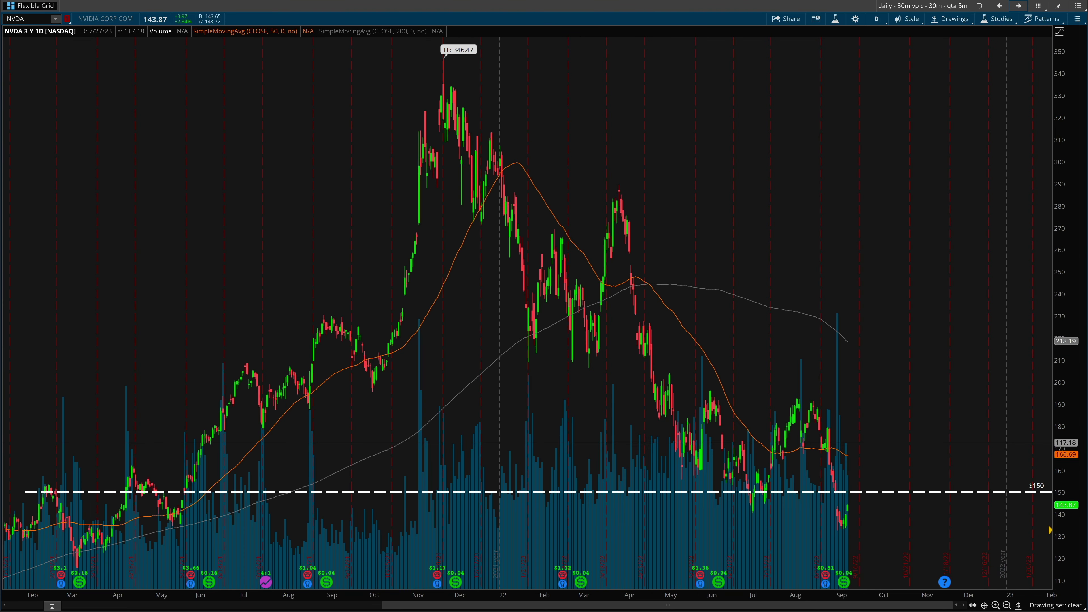